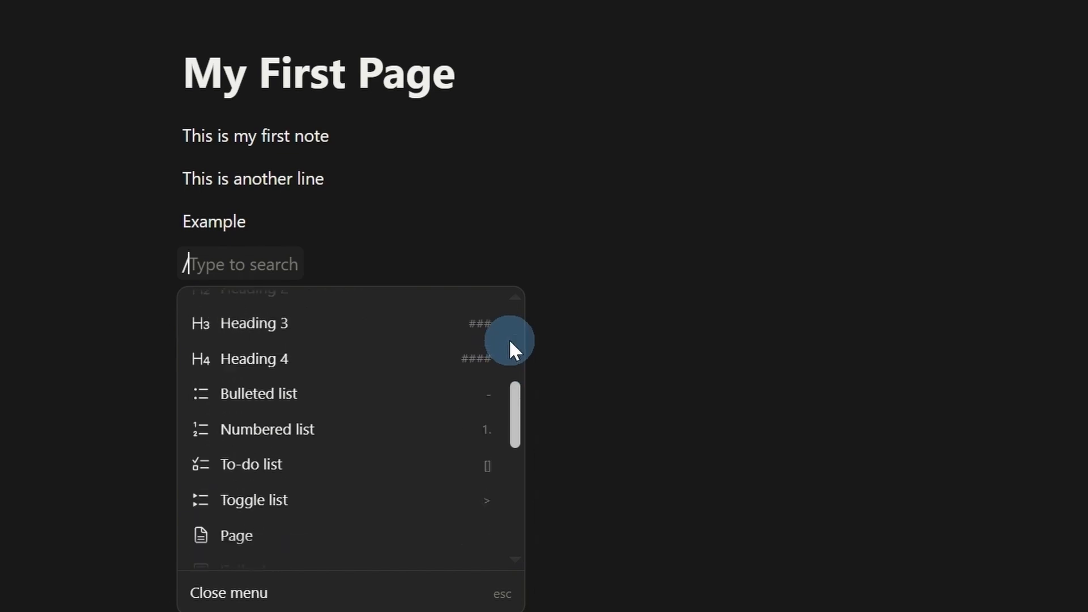
- Add a Heading 1 block reading "My First Heading" below the Example line
scroll(510, 341, down, 5)
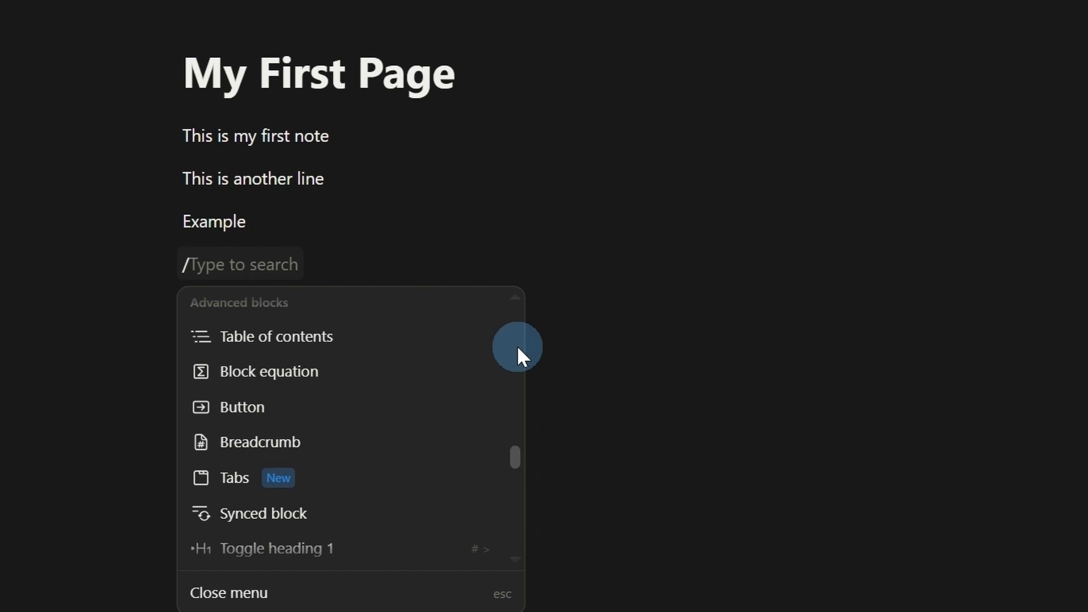
text(heading)
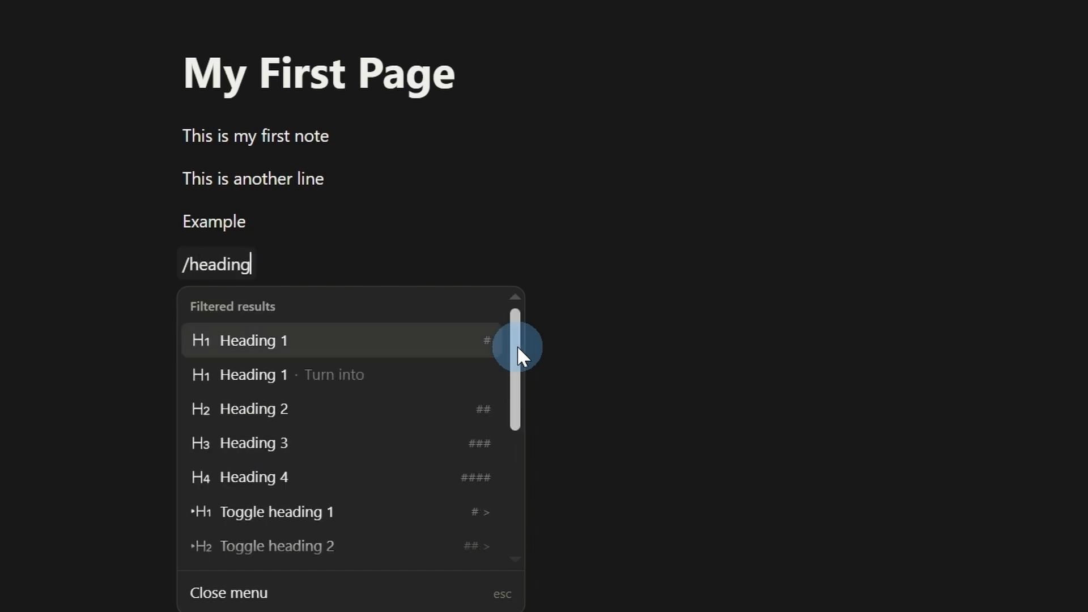
click(484, 342)
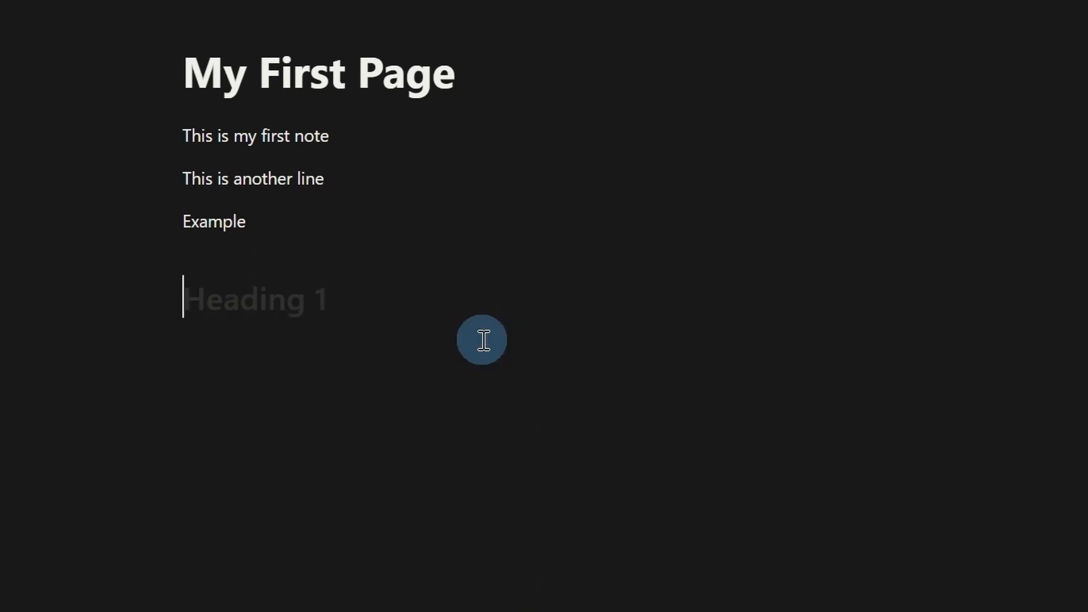
text(M)
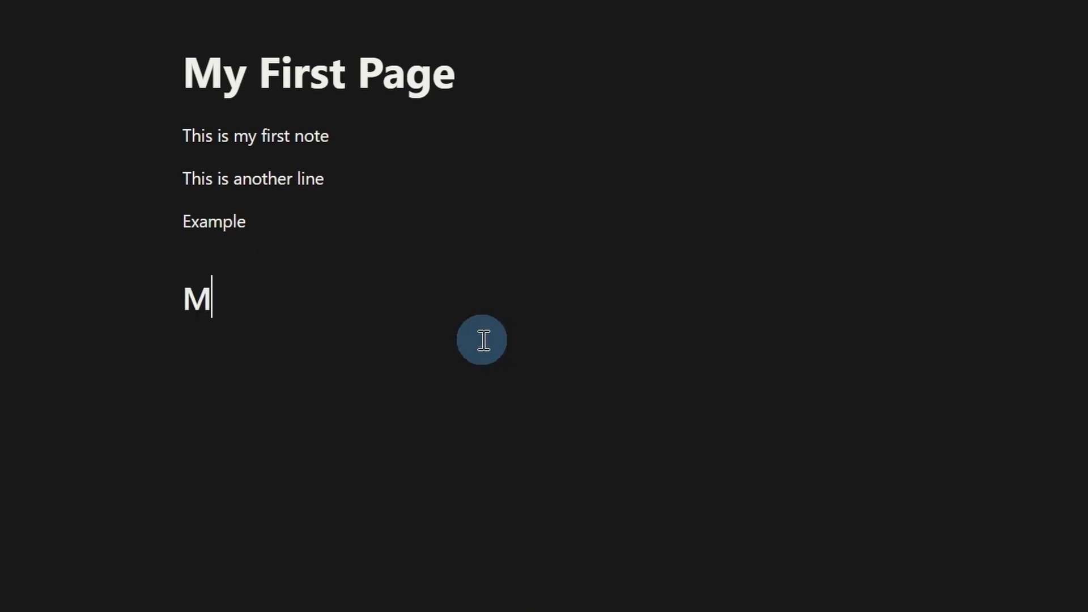
text(y First Headi)
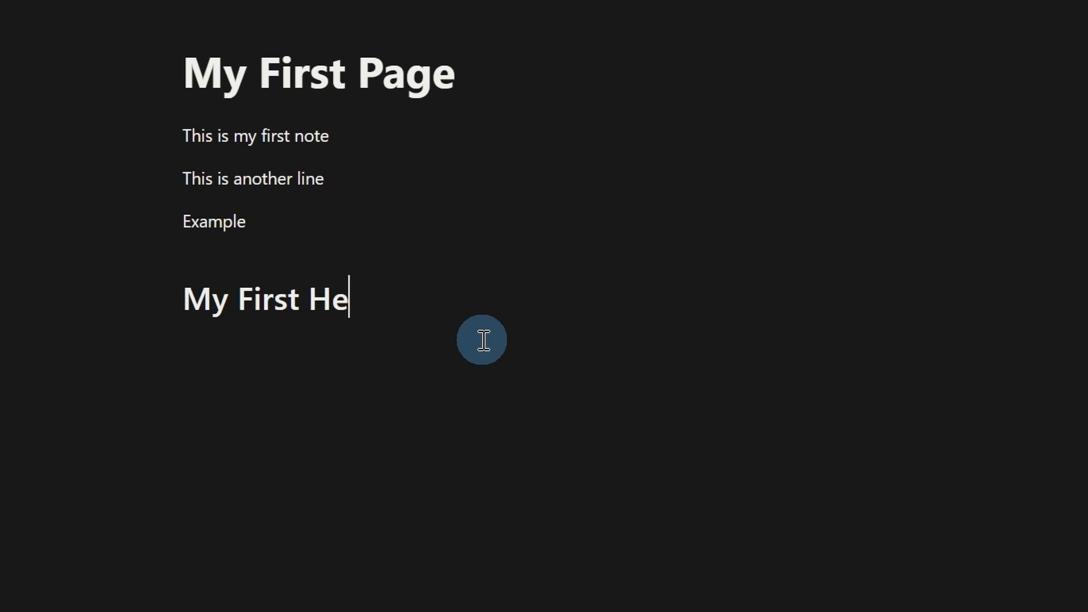
key(BackSpace)
text(ding)
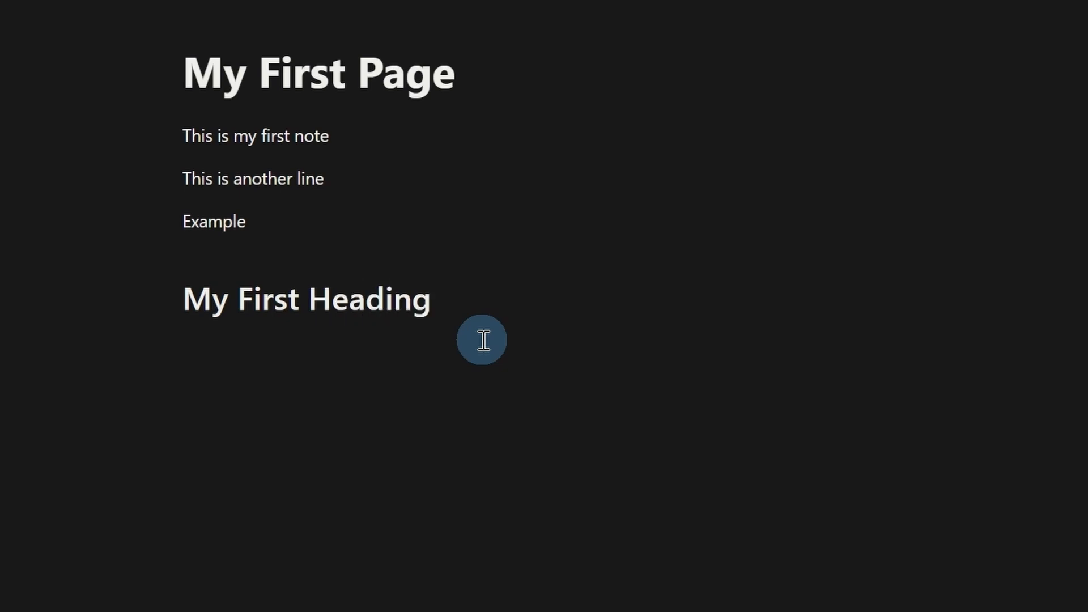
- Add a bulleted list below the heading with the items "Plan content" and "Edit Video"
click(295, 348)
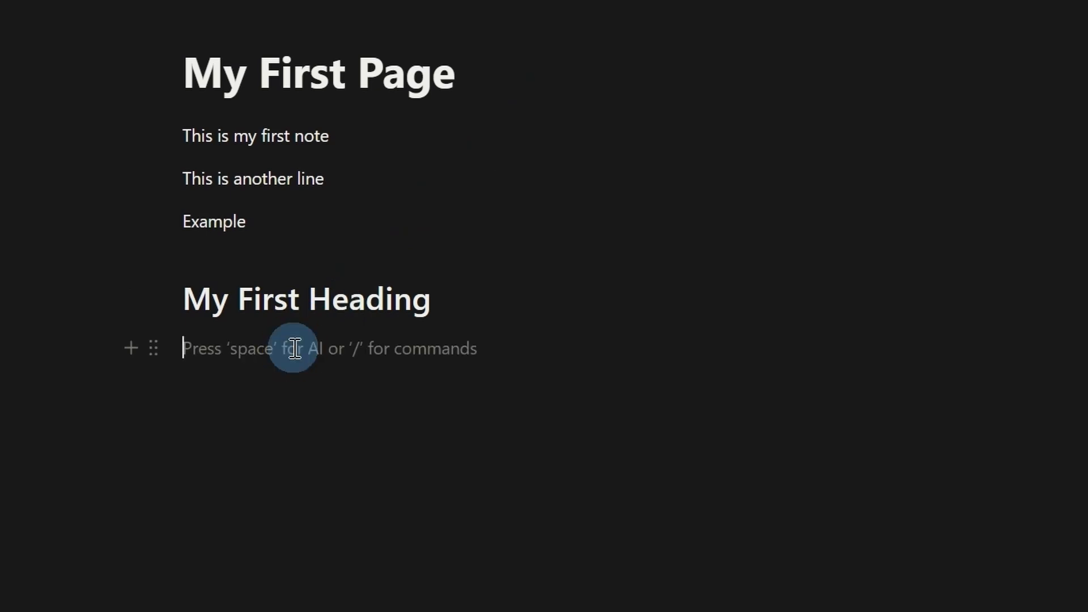
text(/)
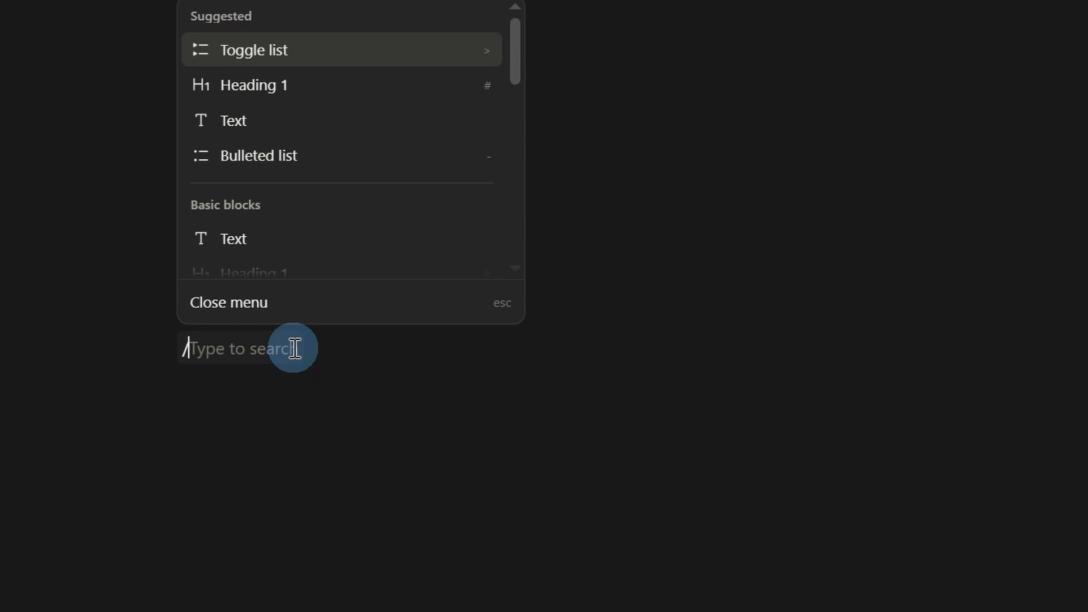
text(bullet)
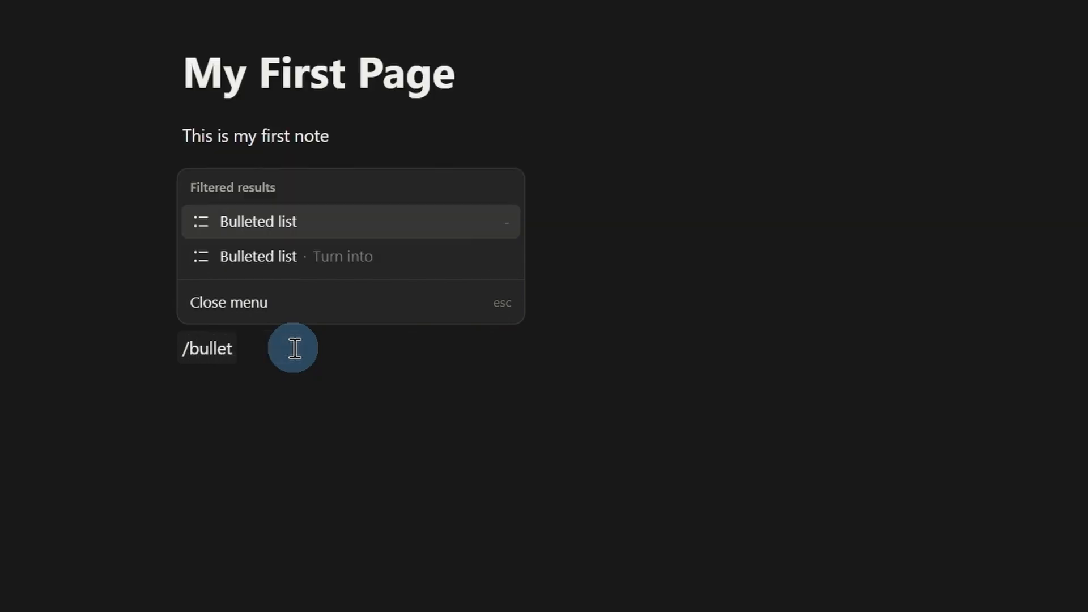
click(472, 226)
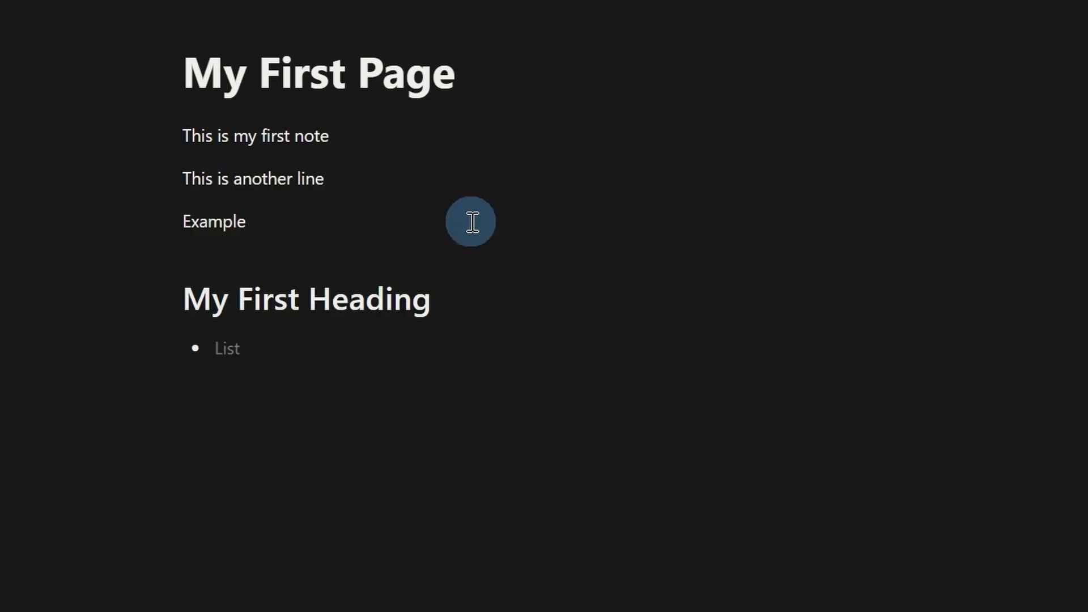
text(Plan content)
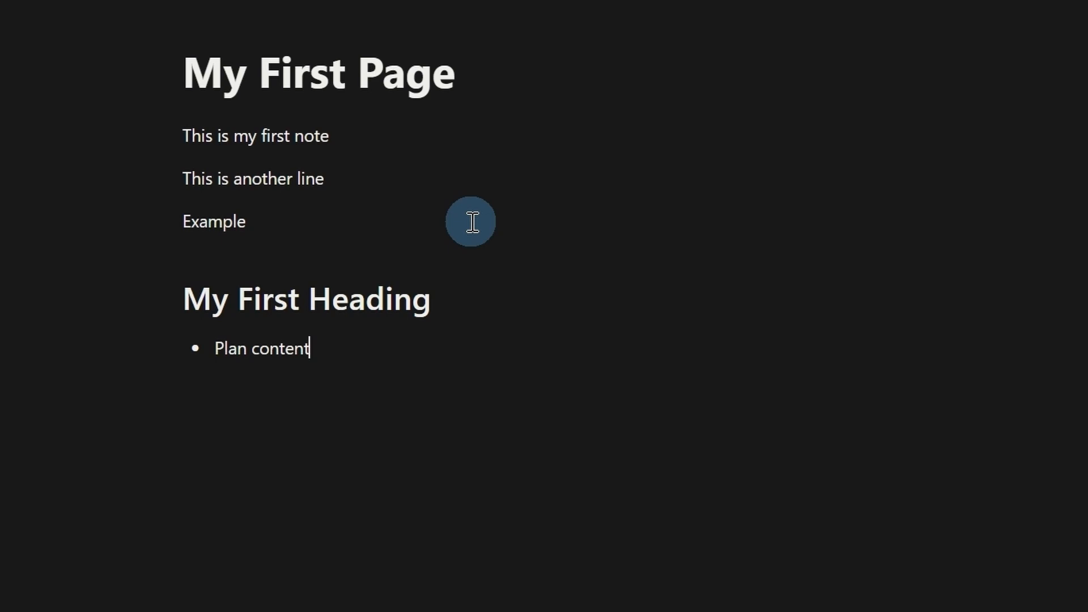
key(Return)
text(Edit Video)
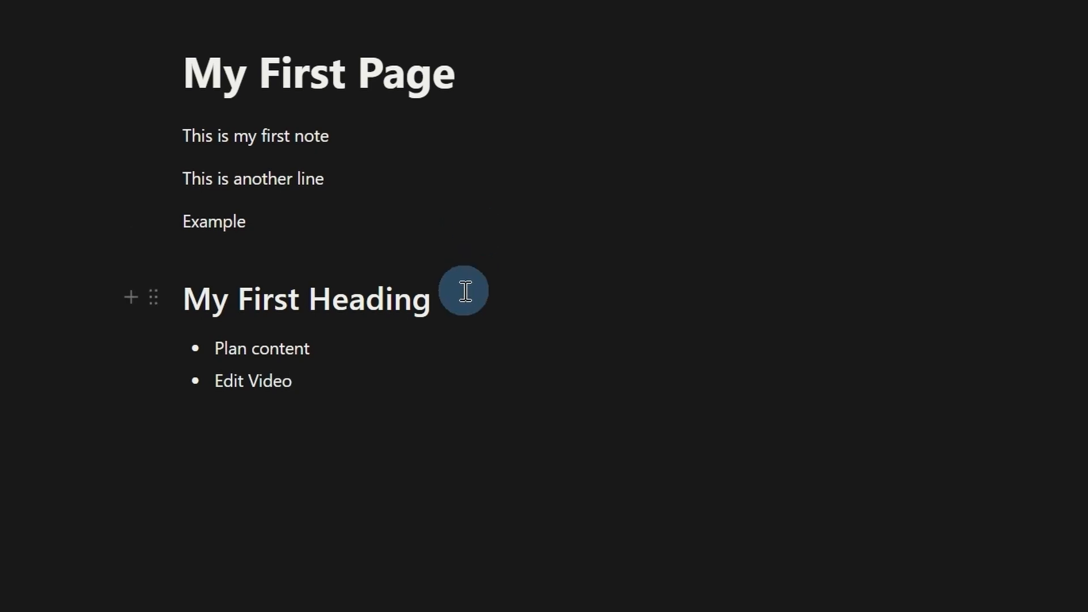
- Add a toggle list titled "Notes" below the bulleted items
click(237, 418)
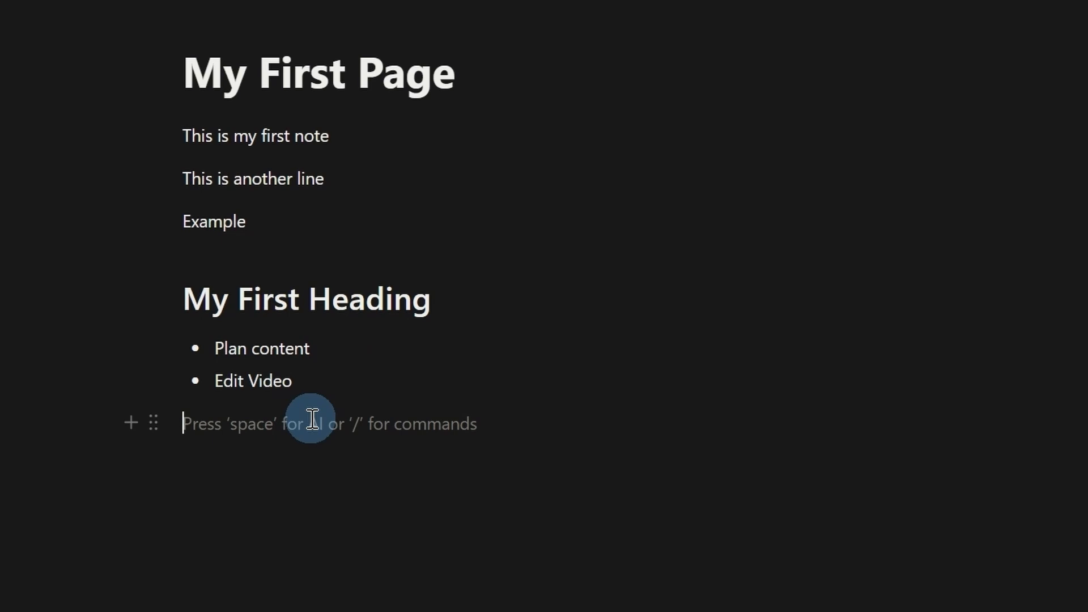
text(/)
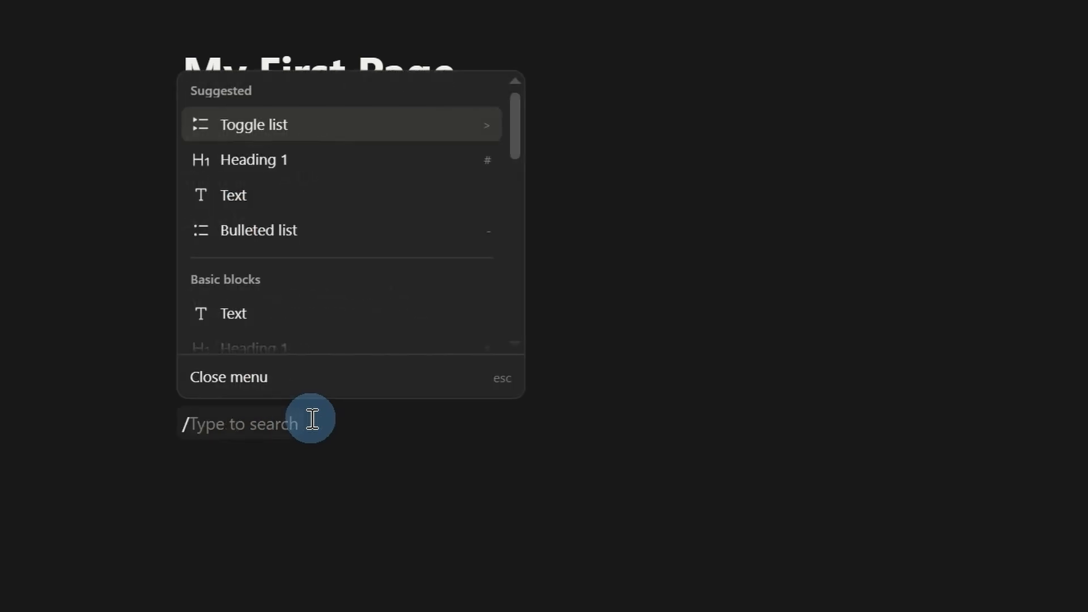
text(toggle)
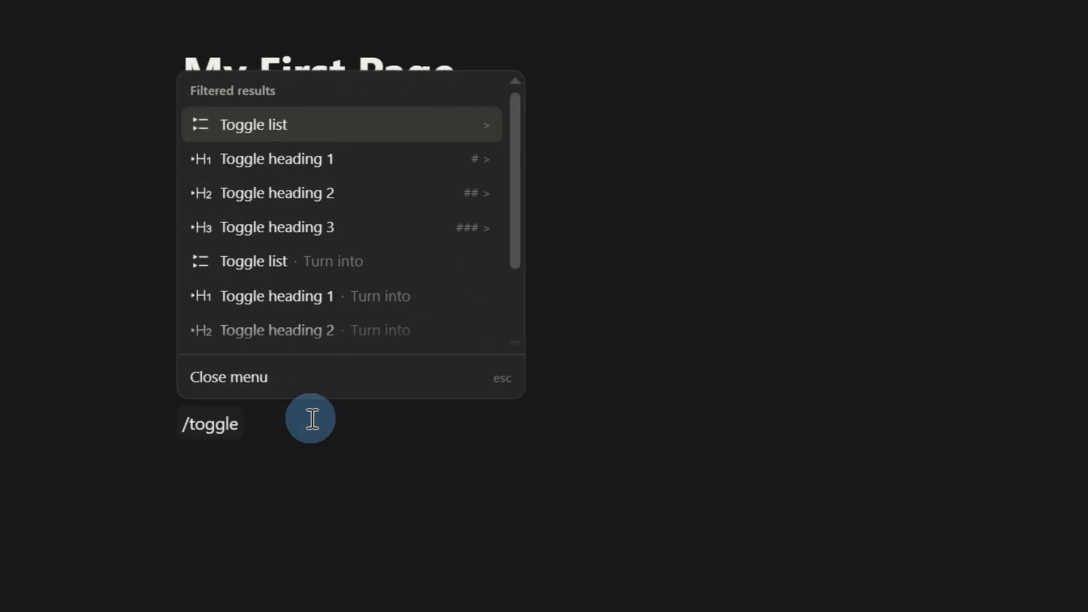
click(431, 128)
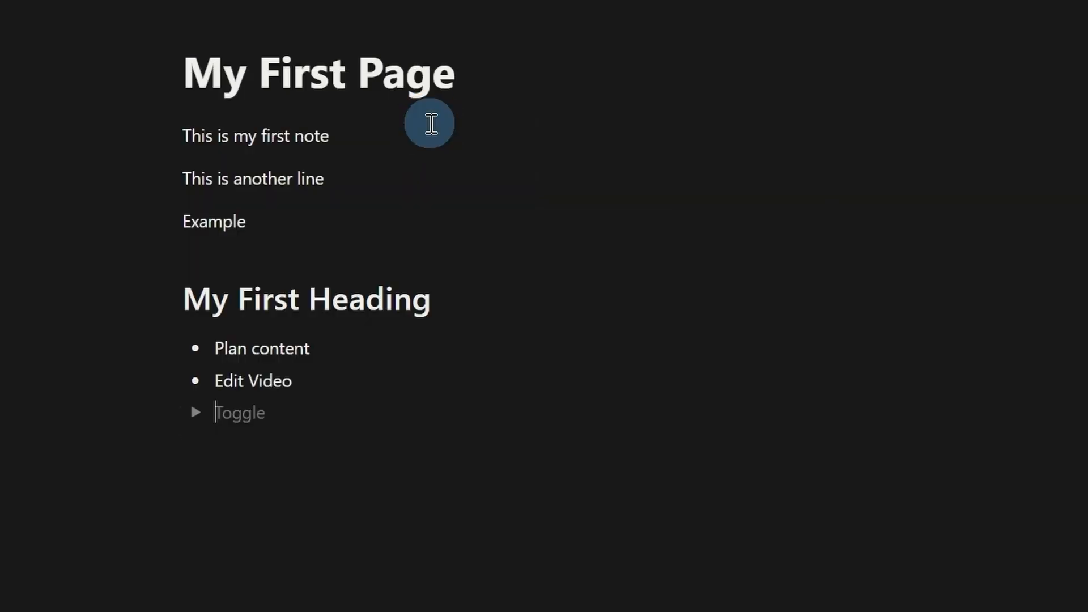
text(Notes)
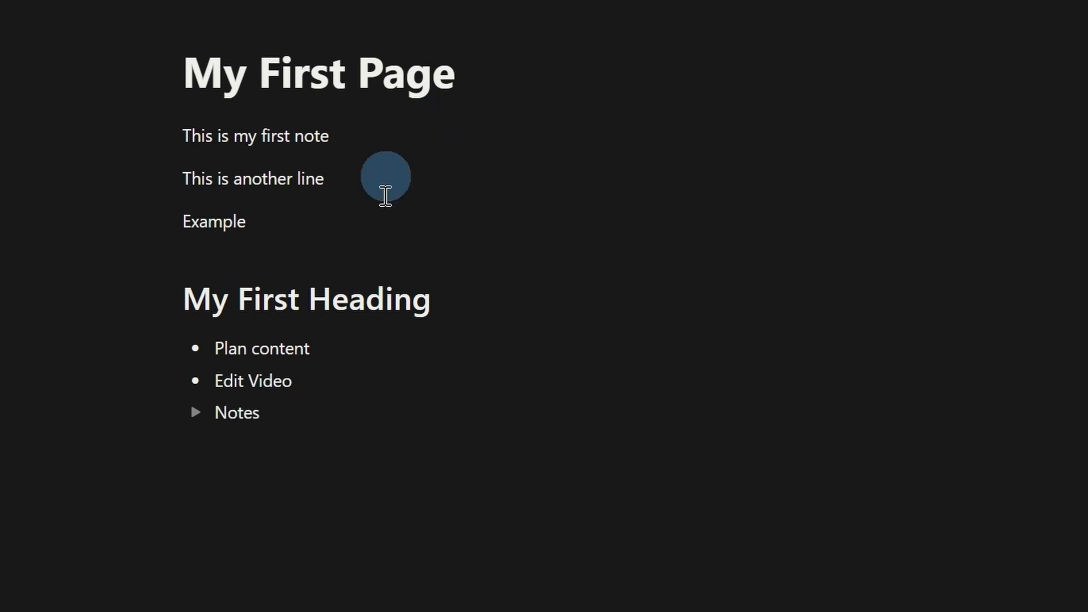
- Expand the Notes toggle, enter "This is a simple note" inside it, and collapse it
click(197, 422)
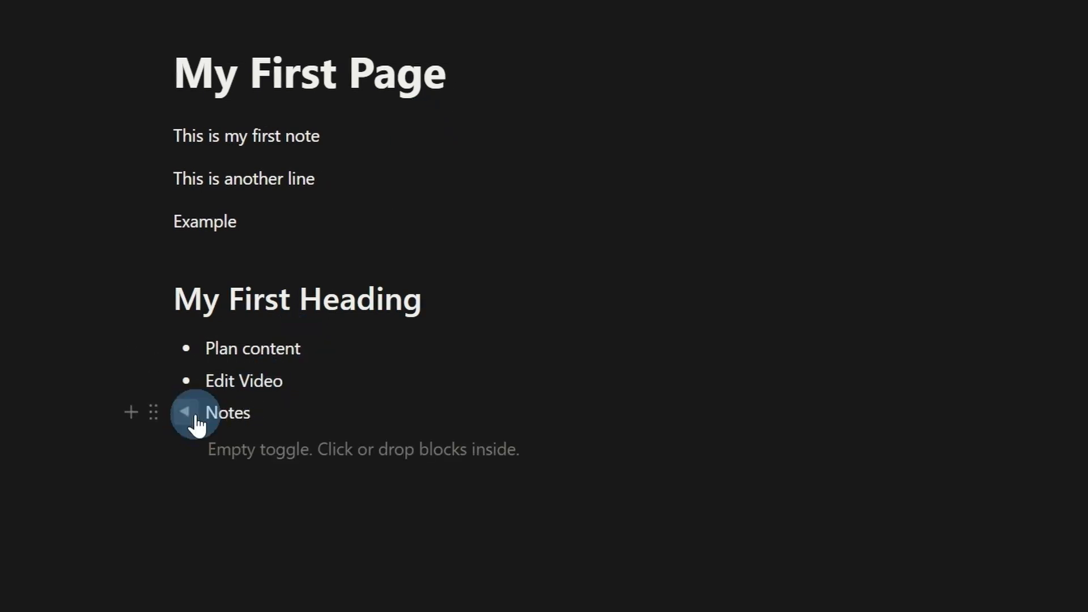
click(291, 449)
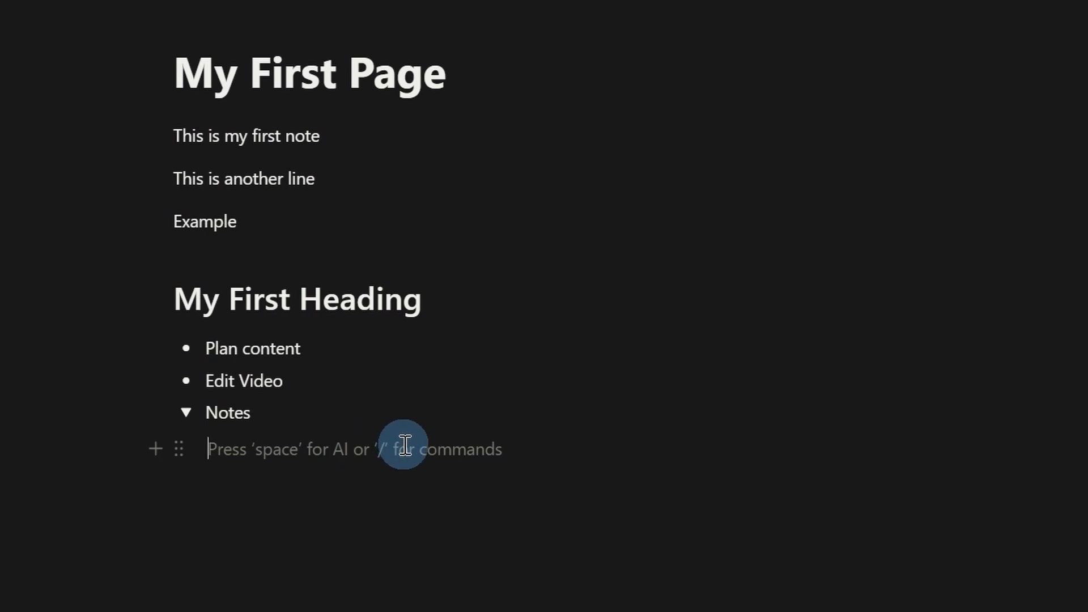
text(This is a)
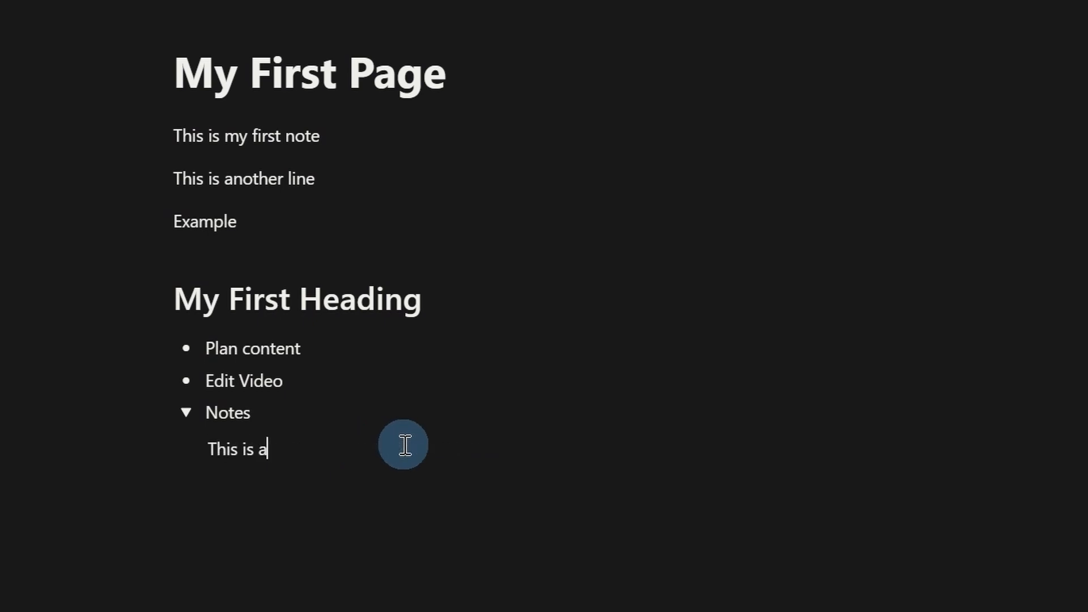
text( simple note)
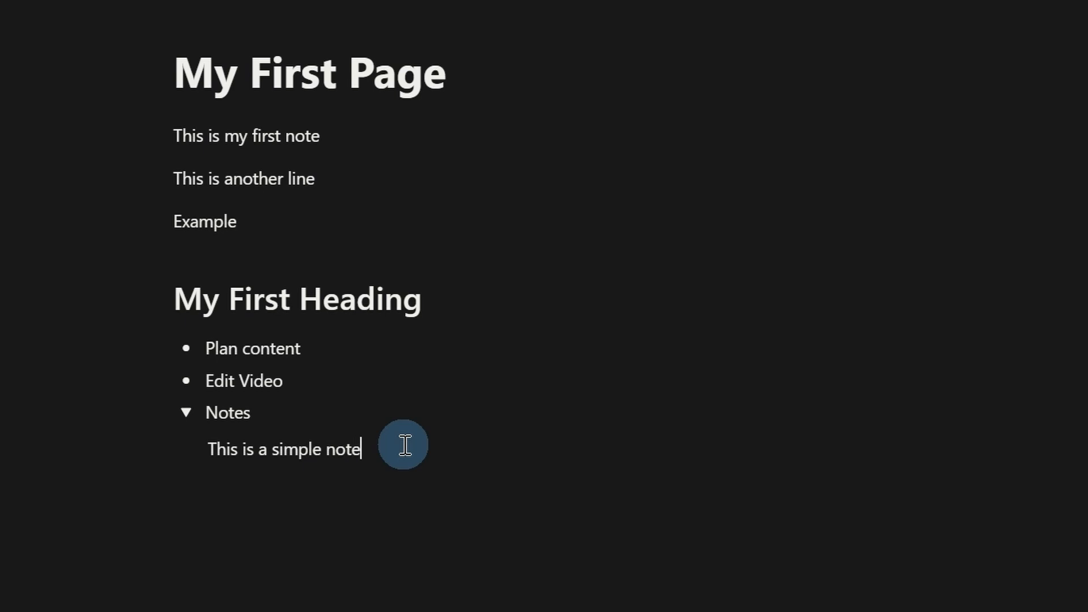
click(183, 415)
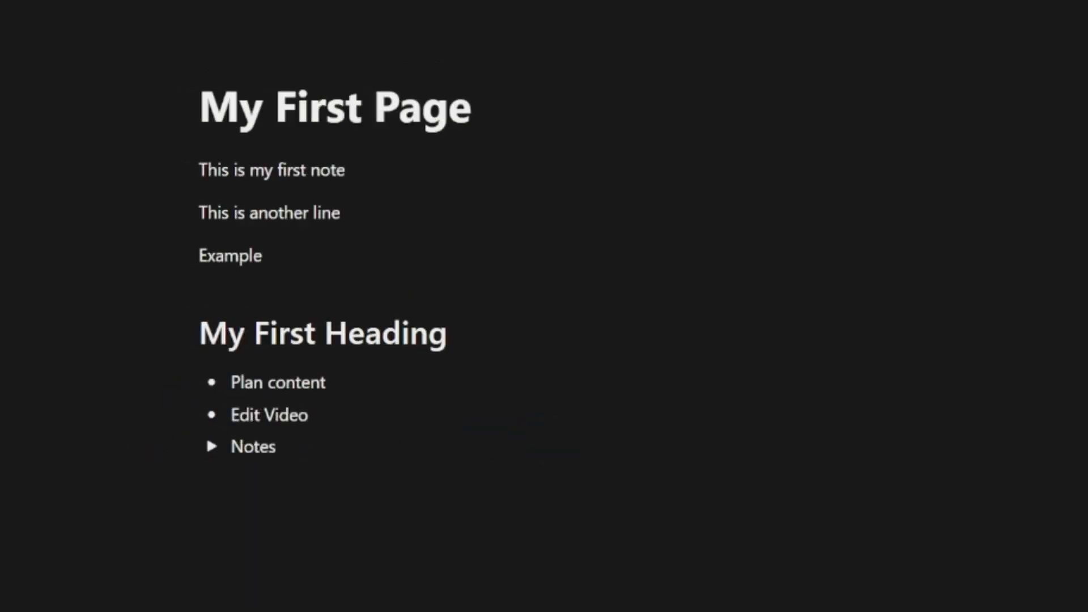
- Insert a subpage below the Notes toggle and title it "Example Page"
click(298, 471)
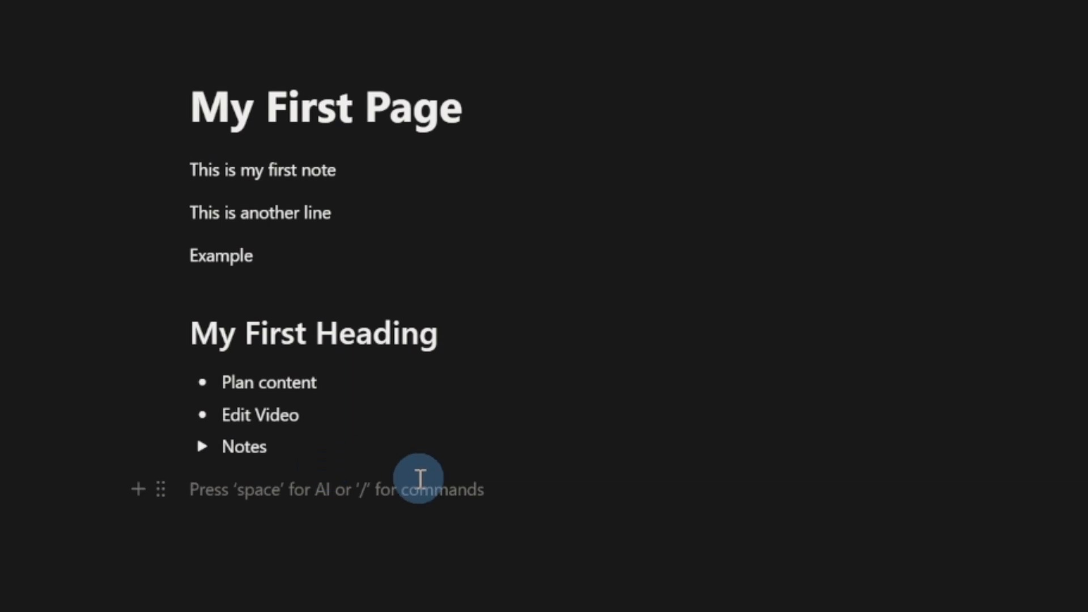
text(/page)
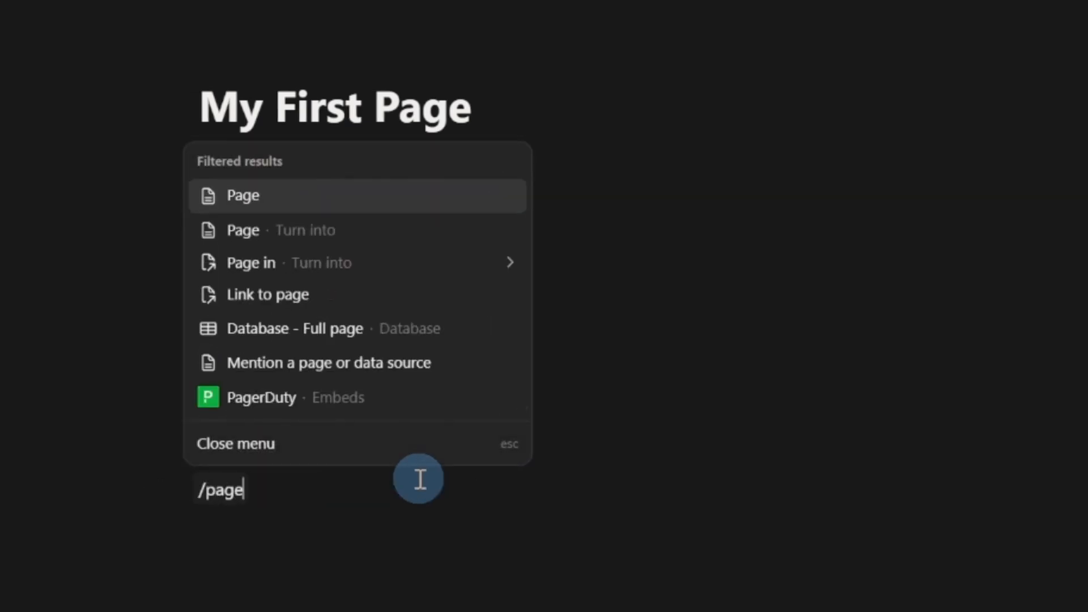
click(433, 195)
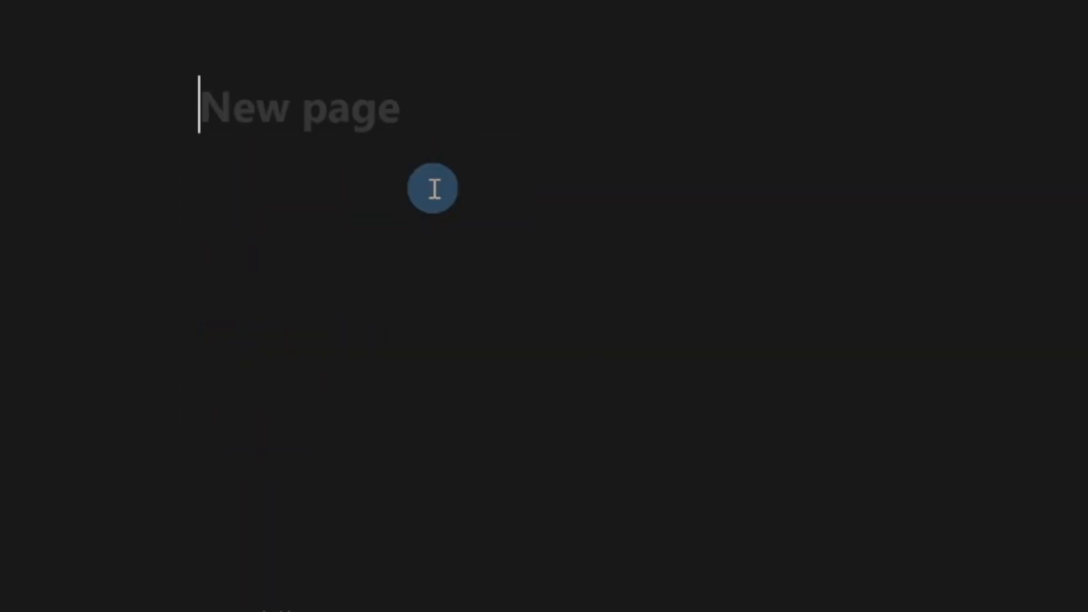
text(Examp)
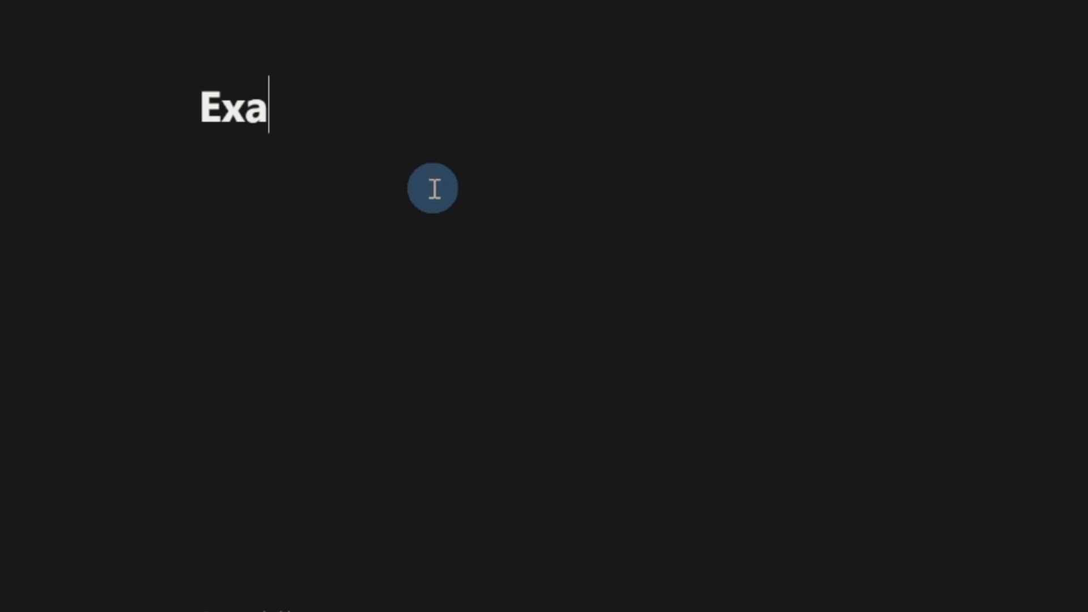
text(le Page)
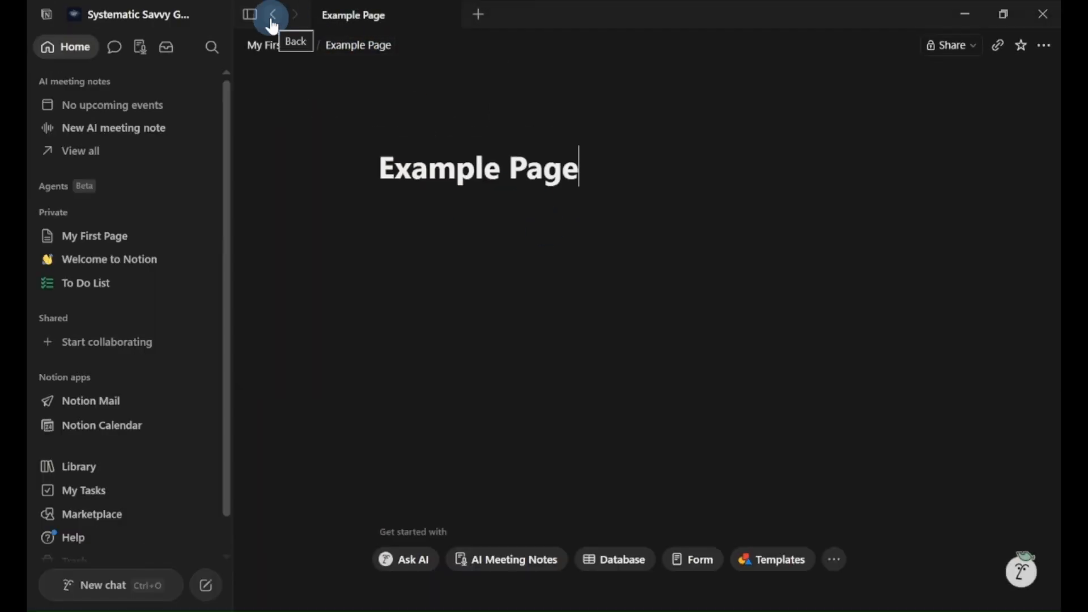
- Return to My First Page, follow its link to Example Page, and go back to the parent page
click(273, 15)
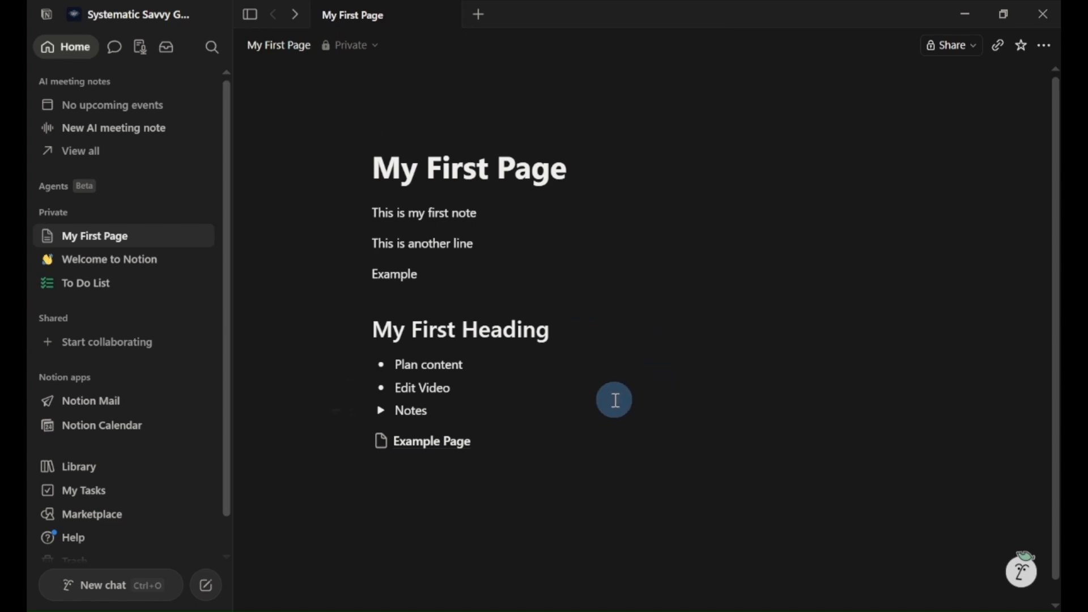
click(458, 448)
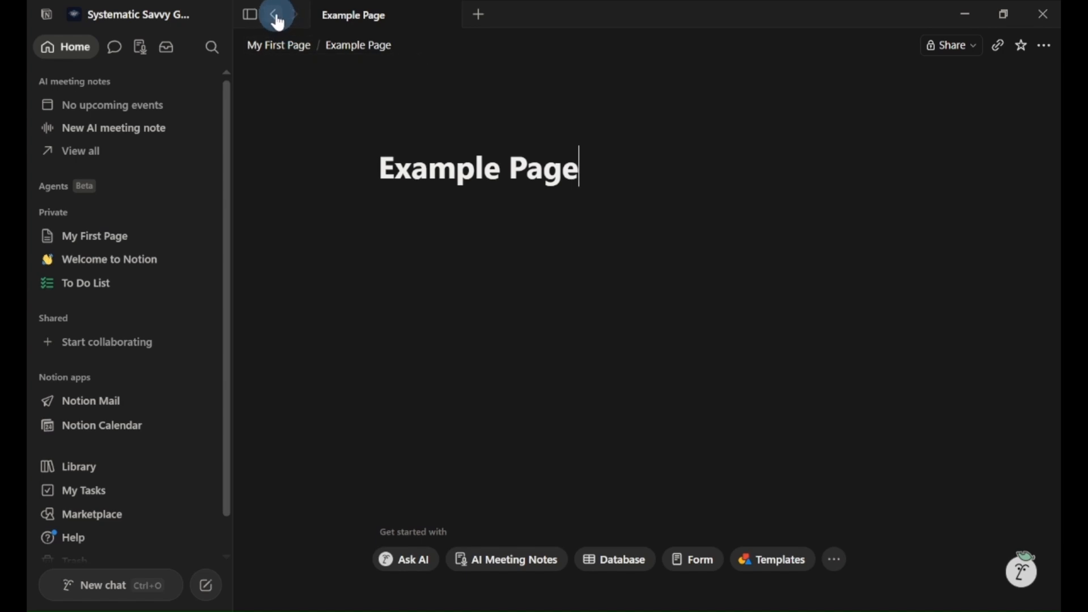
click(276, 16)
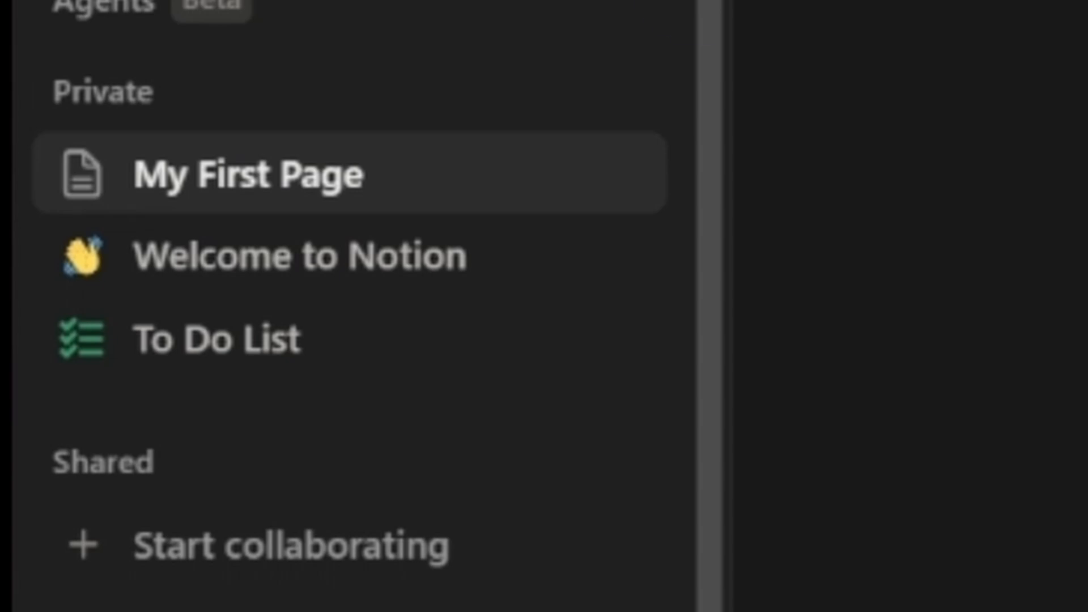
- Expand My First Page in the Private section and add a new private page titled "Second Page"
click(83, 173)
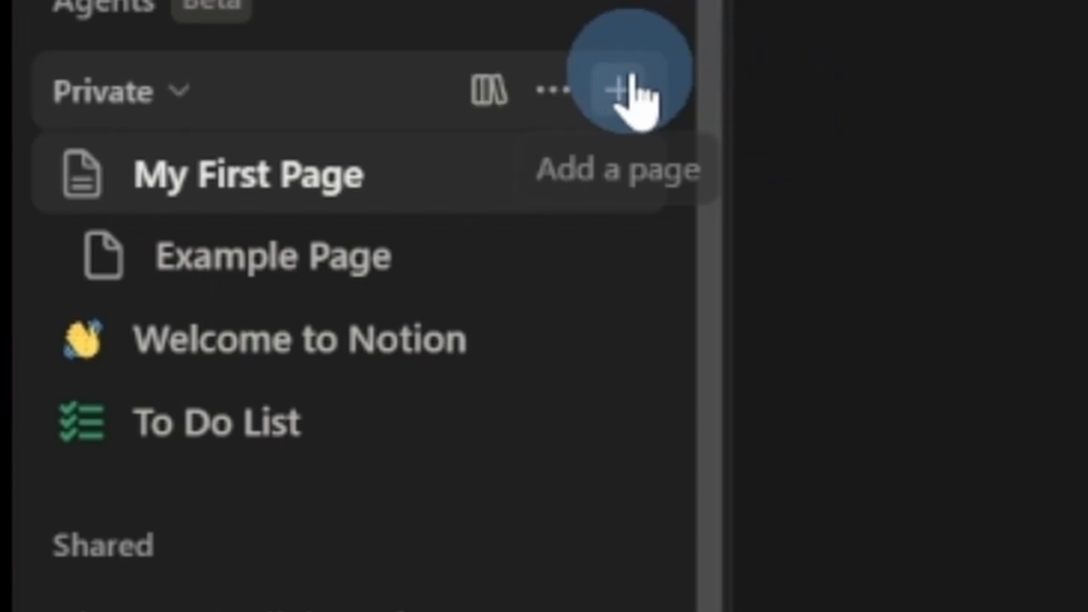
click(623, 91)
text(S)
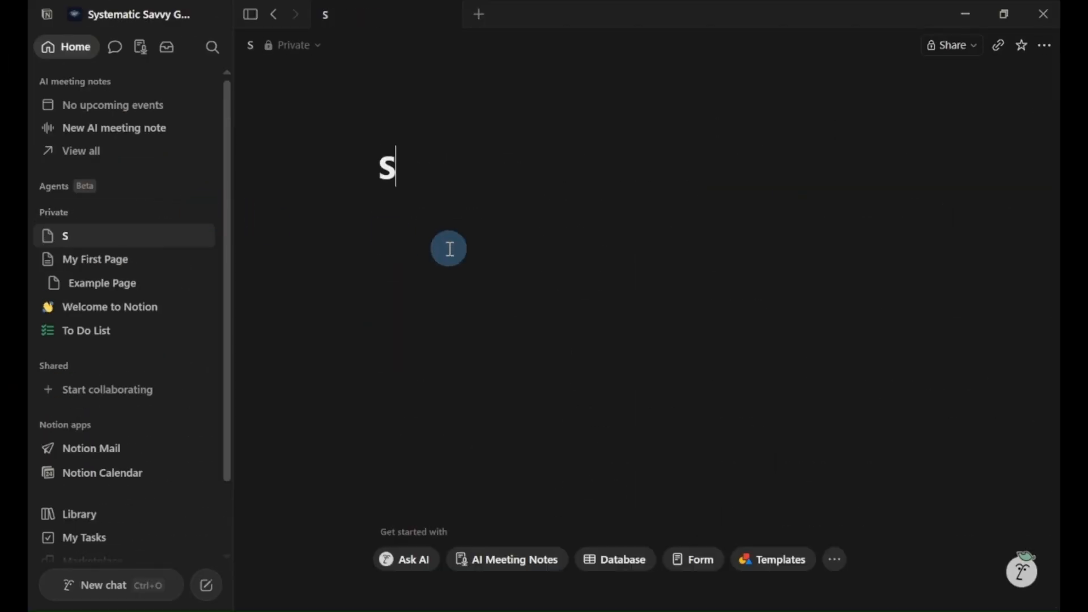
text(econd Page)
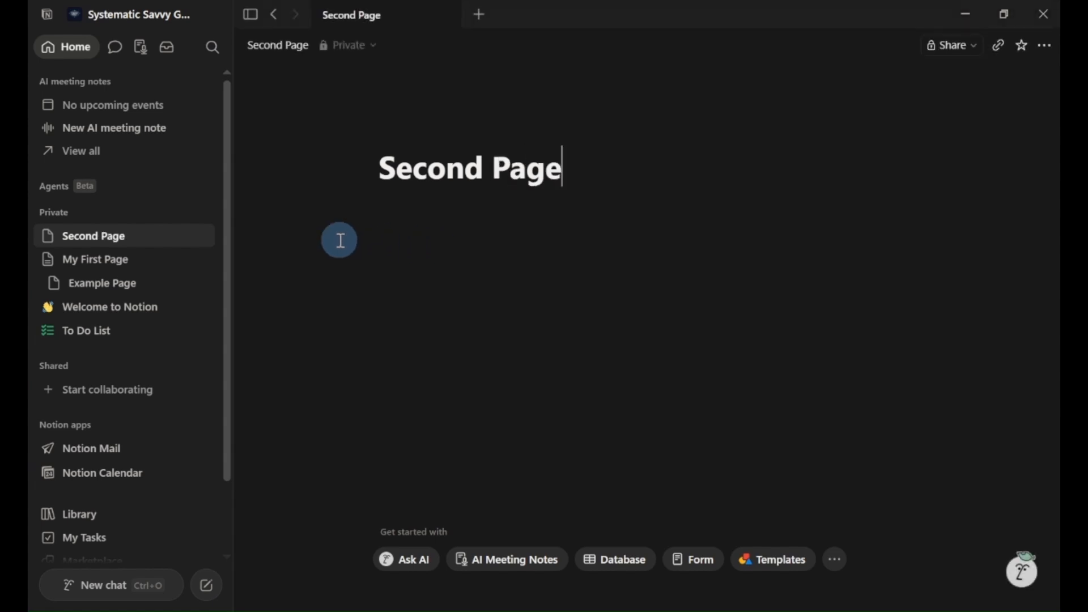
- Move Example Page out of My First Page to the top level of the Private section and collapse My First Page
click(260, 214)
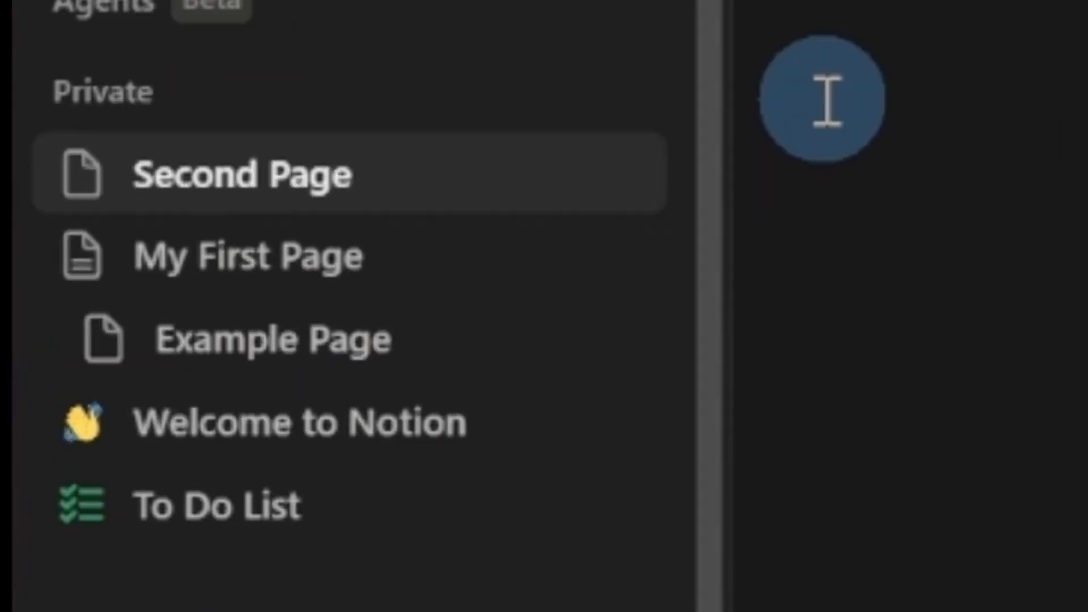
click(360, 374)
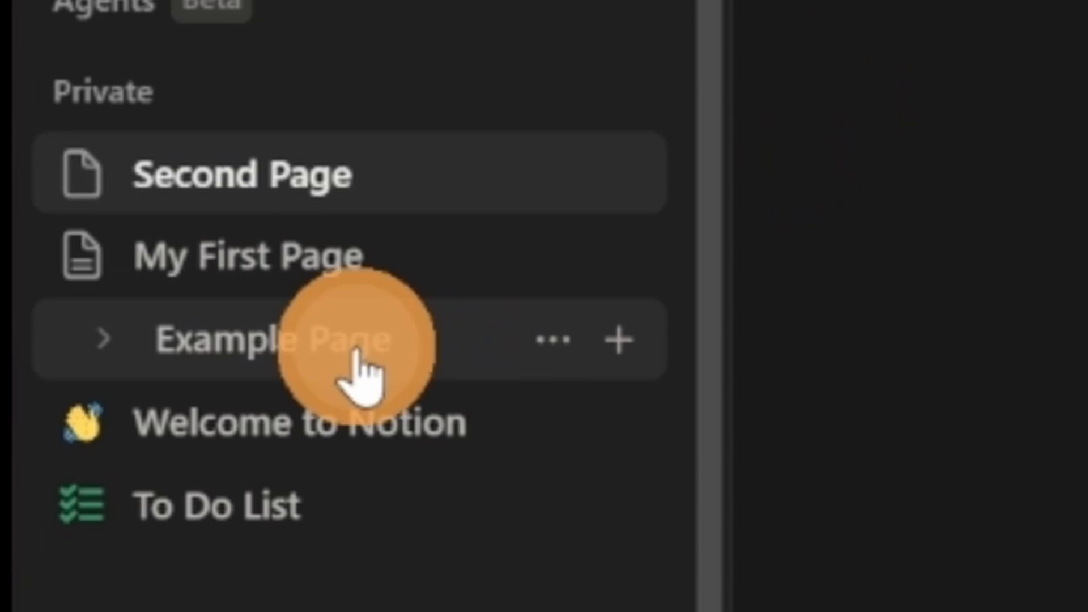
drag(357, 354, 393, 110)
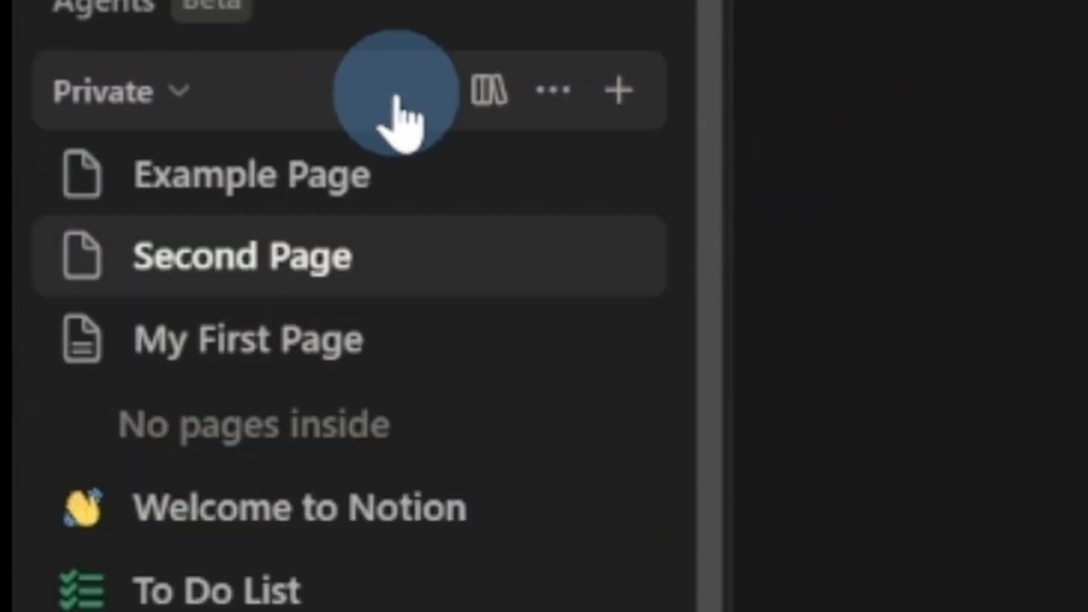
click(88, 354)
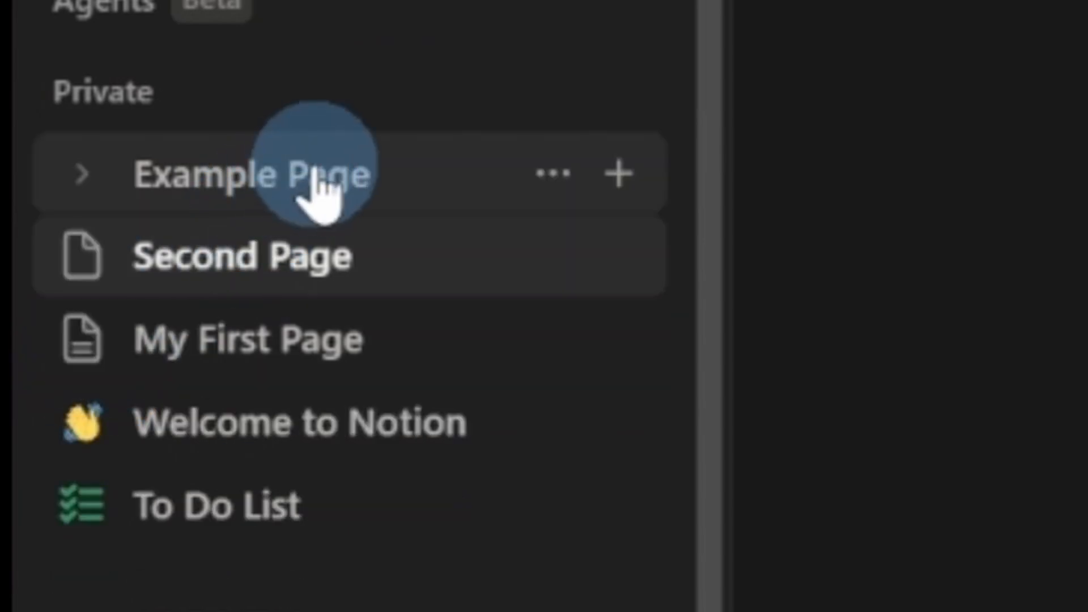
- Reorder Example Page to just below My First Page, and move it back above Second Page
drag(317, 176, 352, 400)
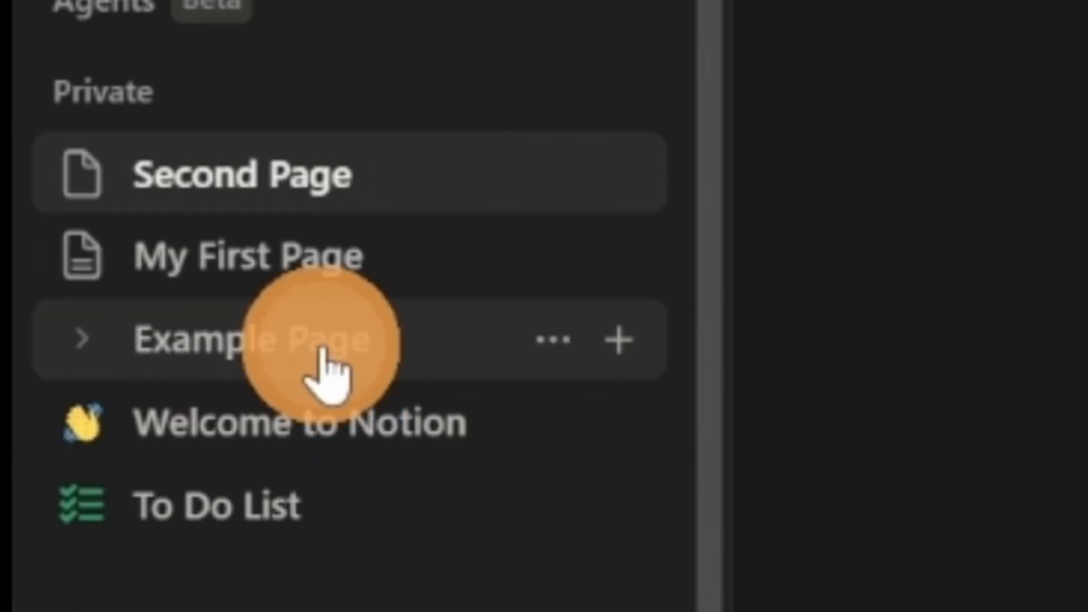
drag(322, 350, 355, 136)
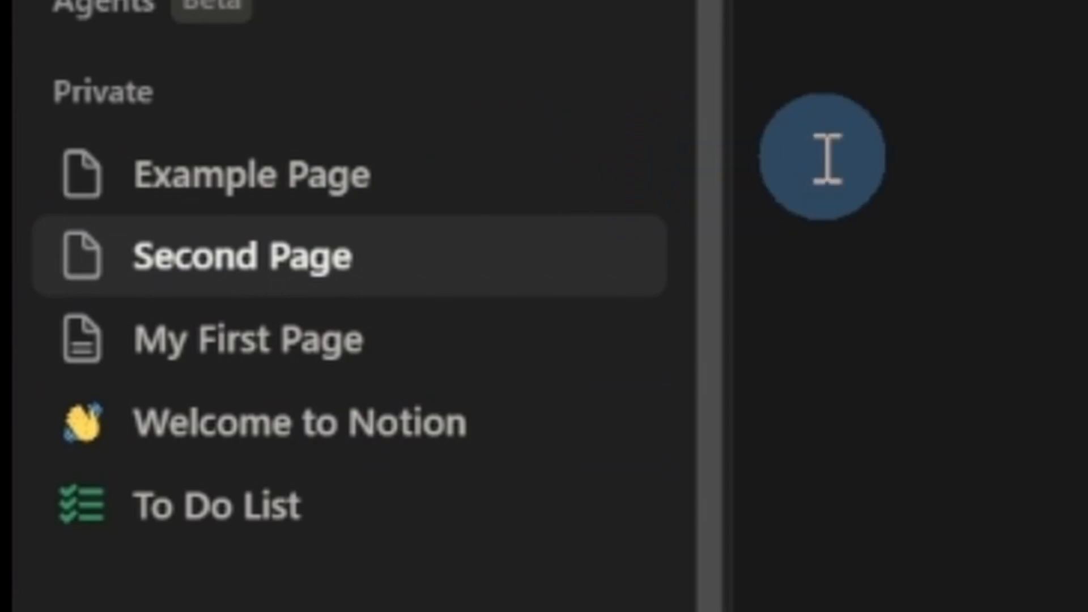
- Nest Example Page inside Second Page and expand Second Page to show its subpage
drag(368, 165, 350, 249)
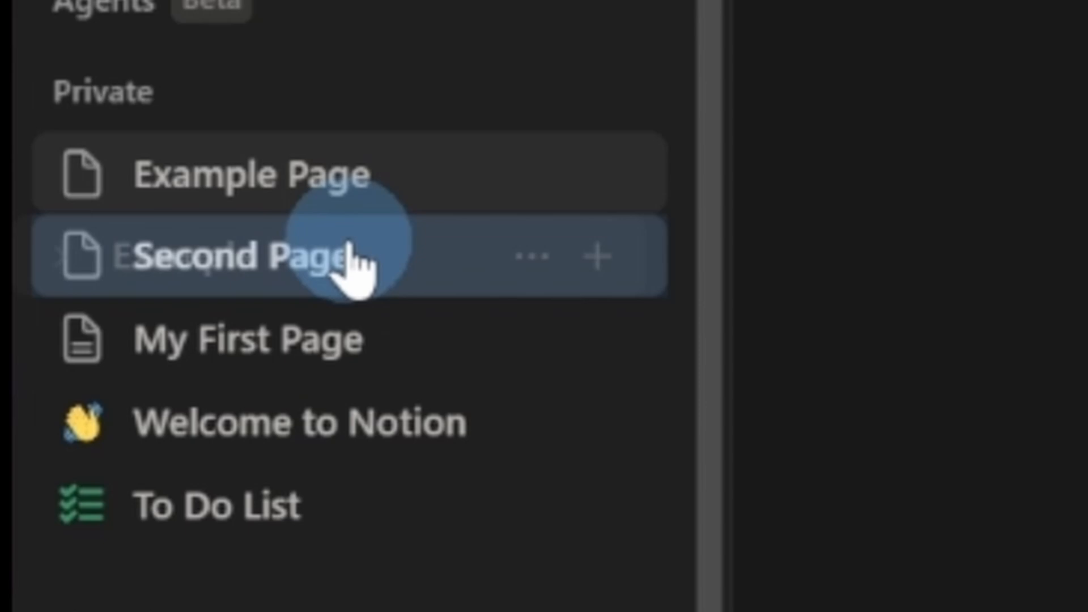
drag(350, 252, 350, 252)
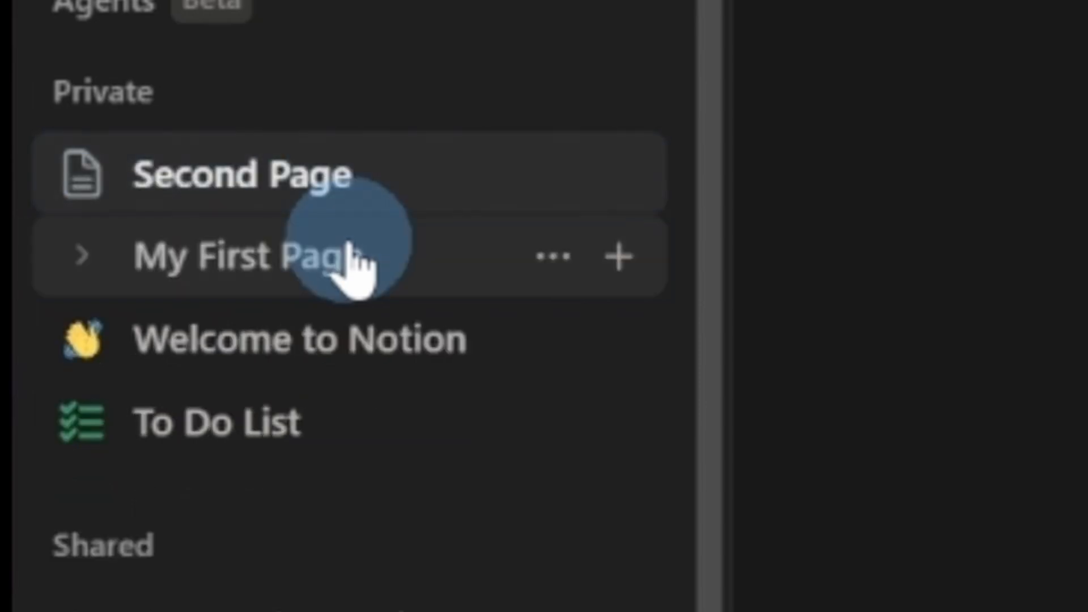
click(79, 176)
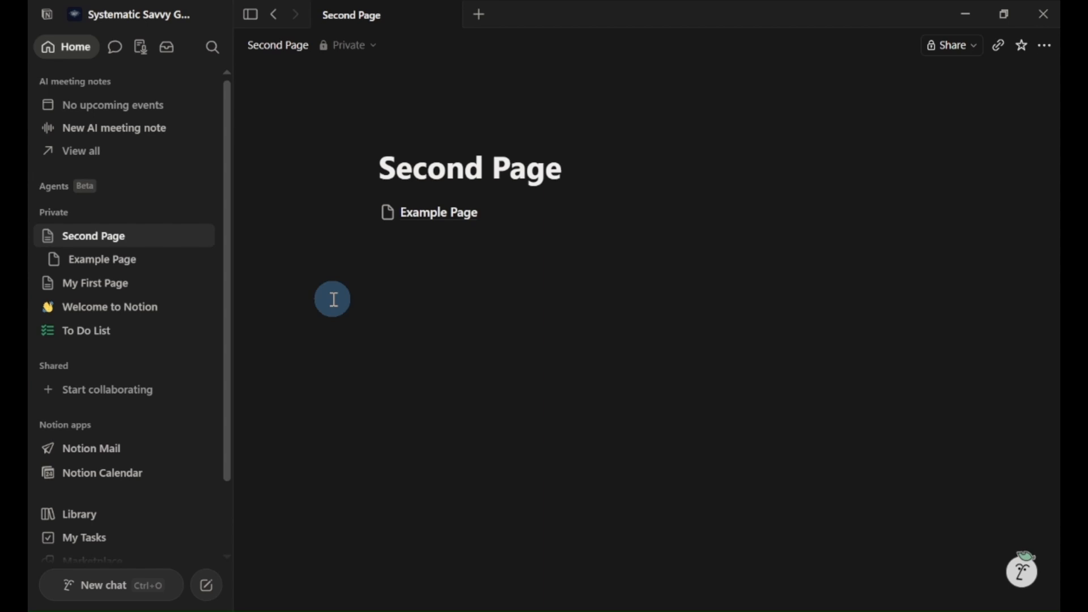
- Move the Example Page link from Second Page's content back to the Private section and collapse Second Page
drag(427, 215, 126, 213)
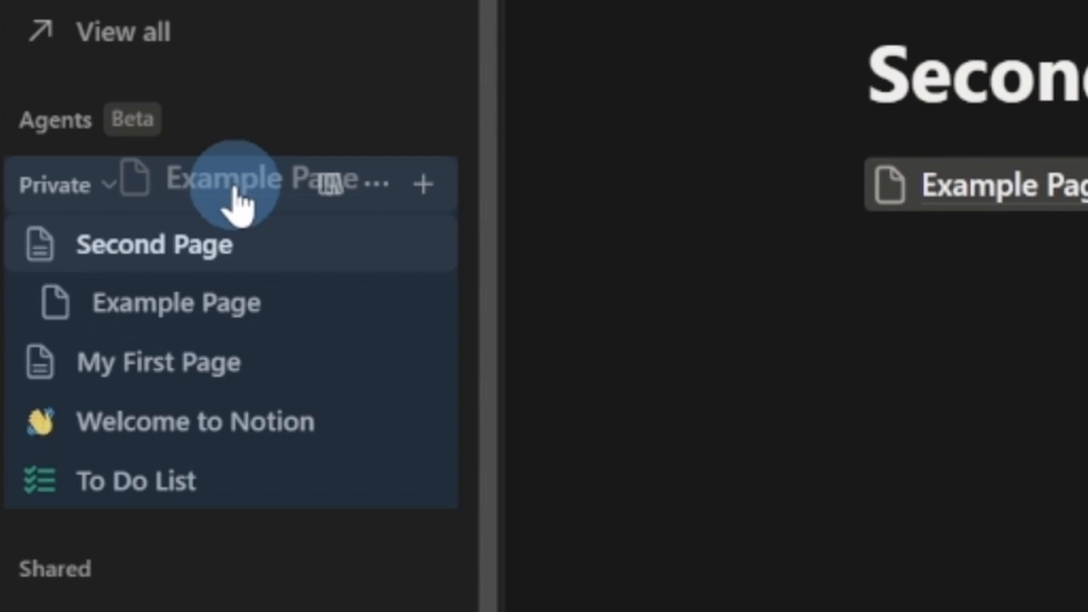
drag(235, 189, 235, 188)
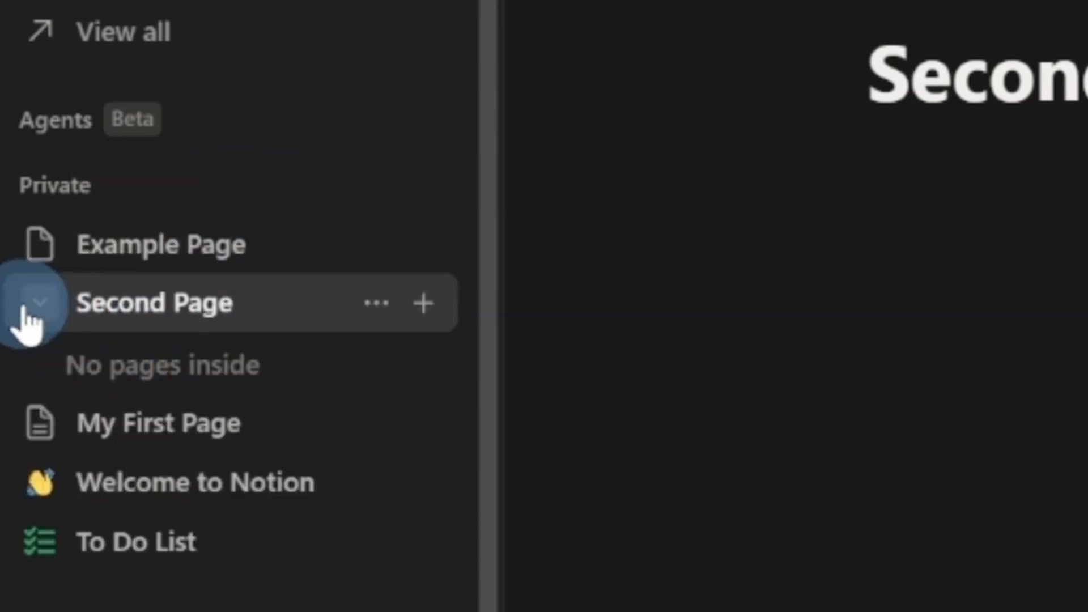
click(23, 311)
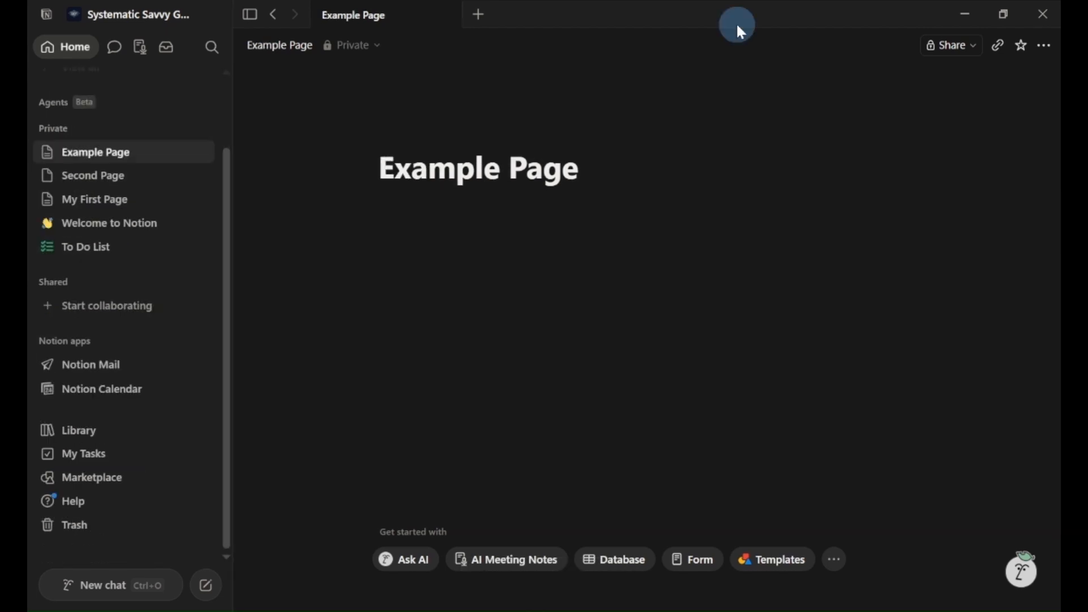
- Insert a table view database in the body of Example Page and dismiss the data source options
click(447, 222)
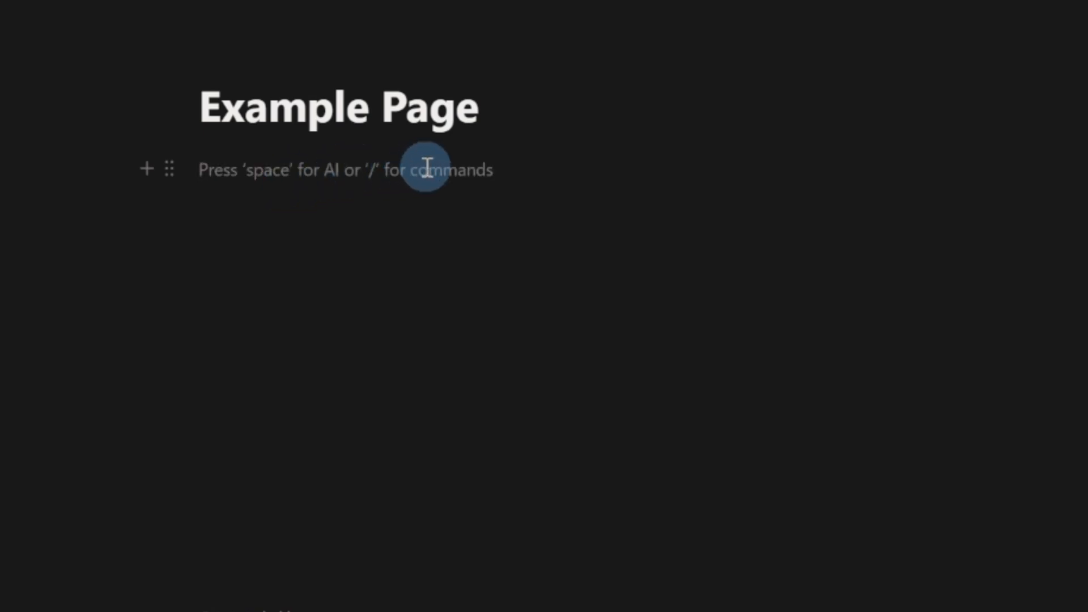
text(/)
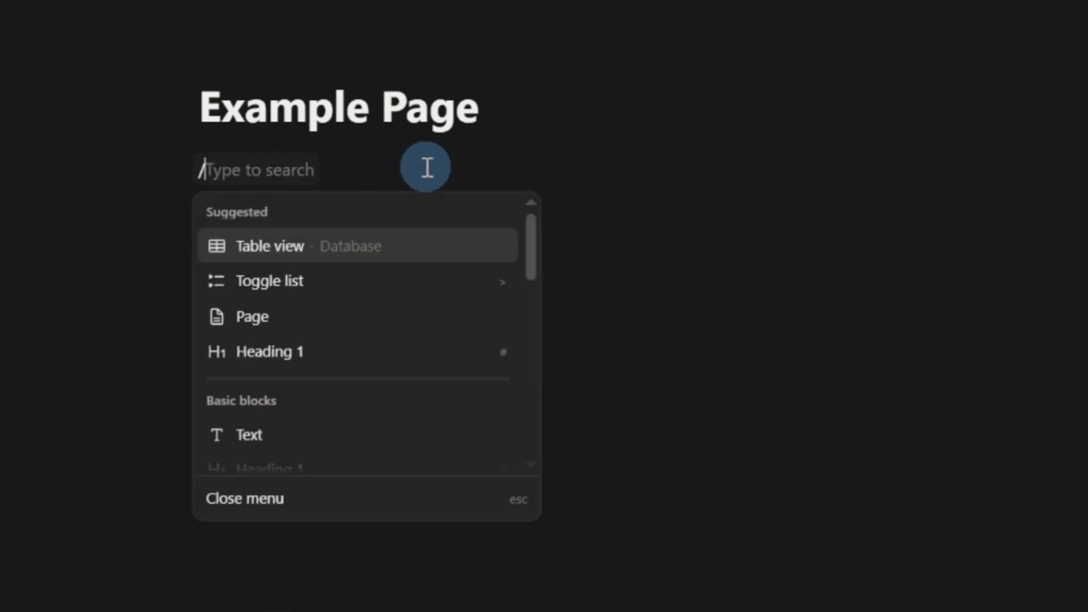
text(table)
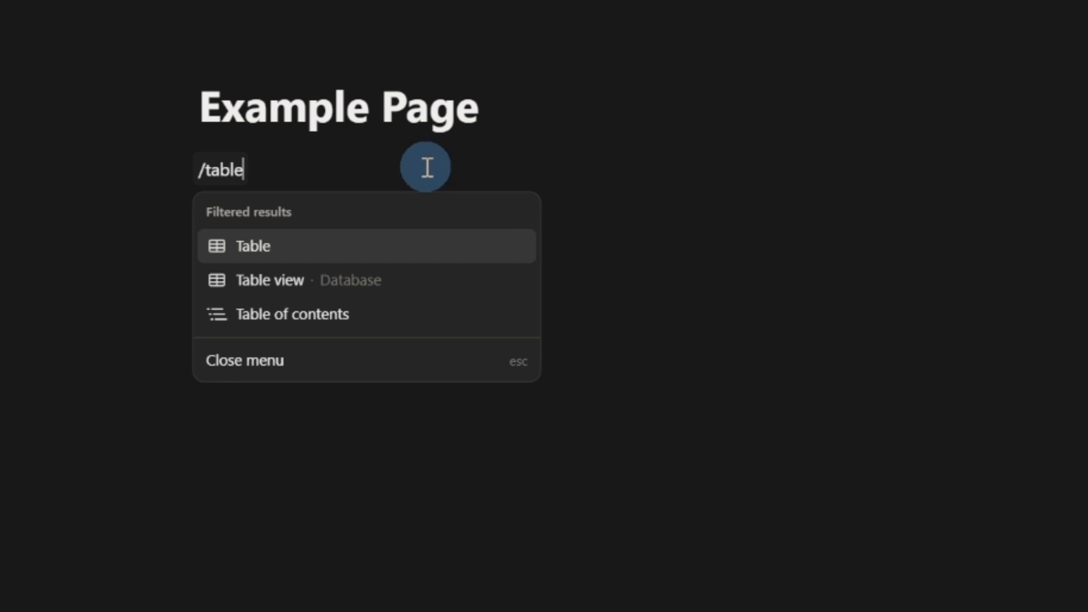
click(451, 282)
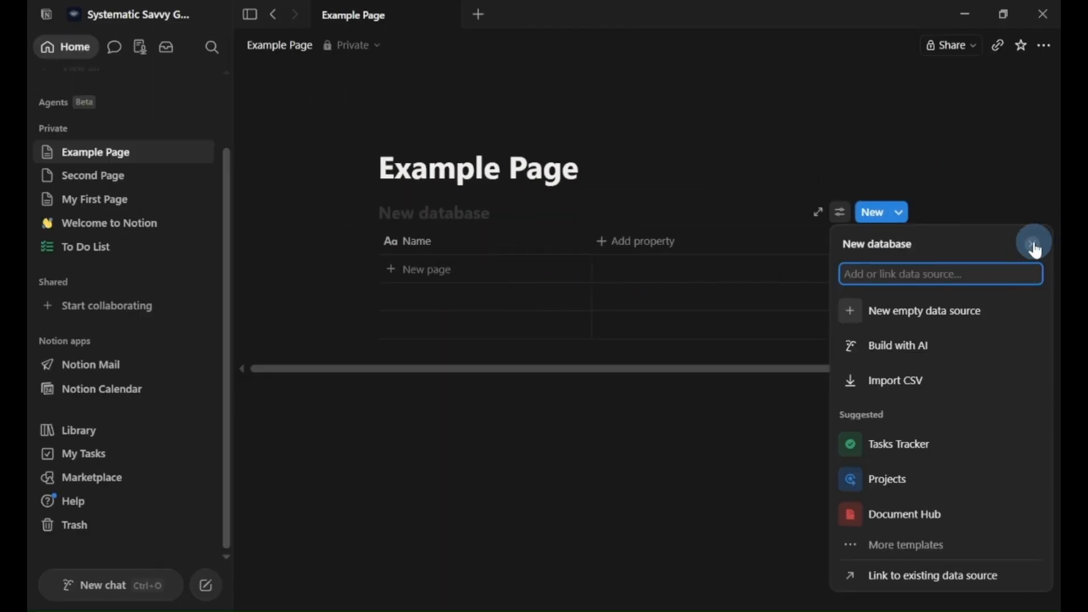
click(1034, 248)
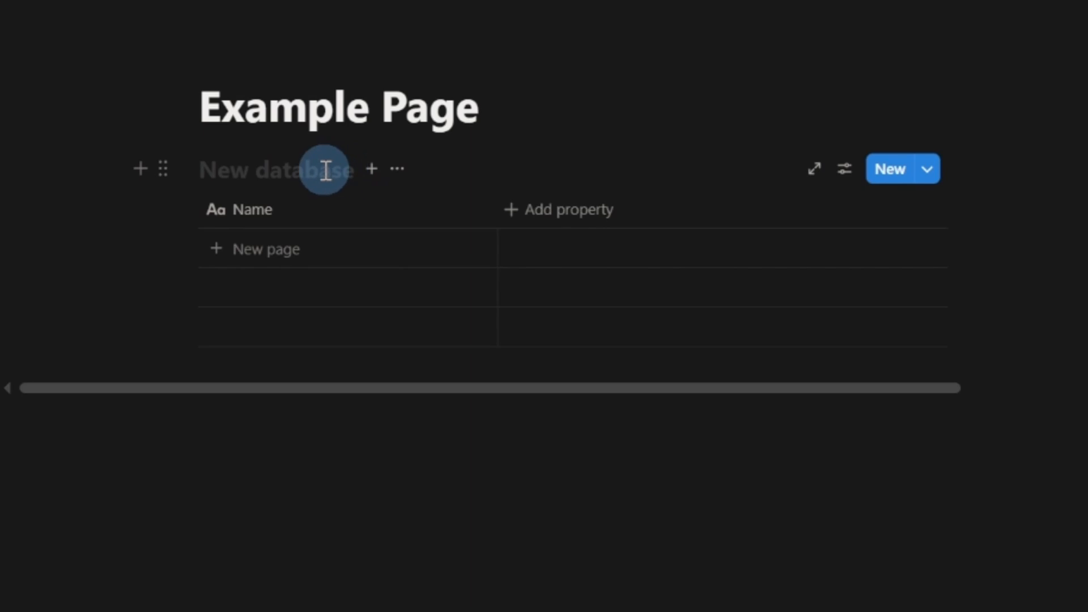
- Title the new database "Task Manager"
click(326, 170)
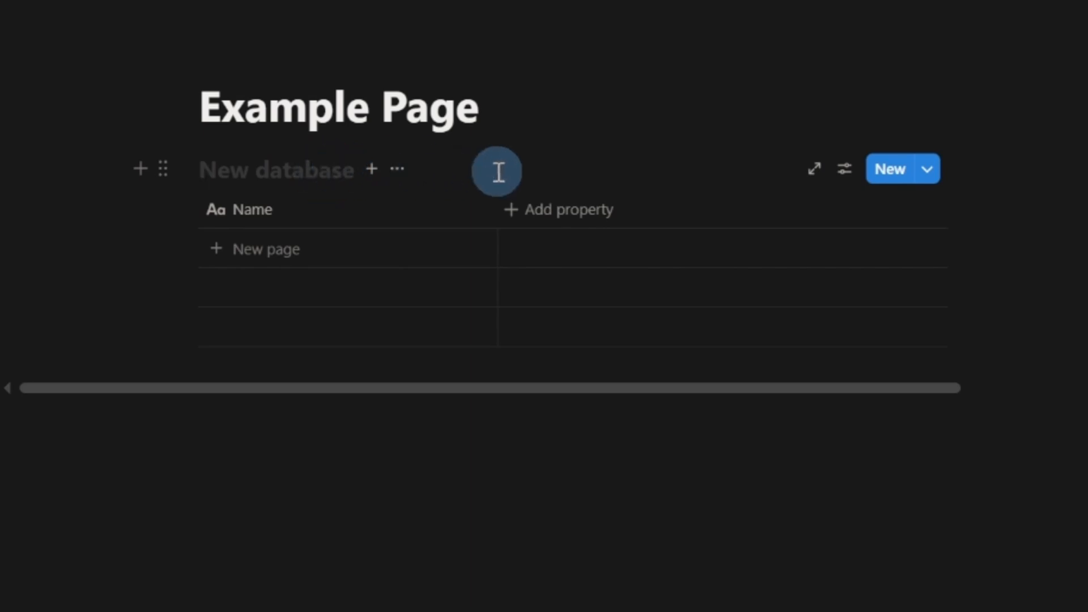
text(Task Man)
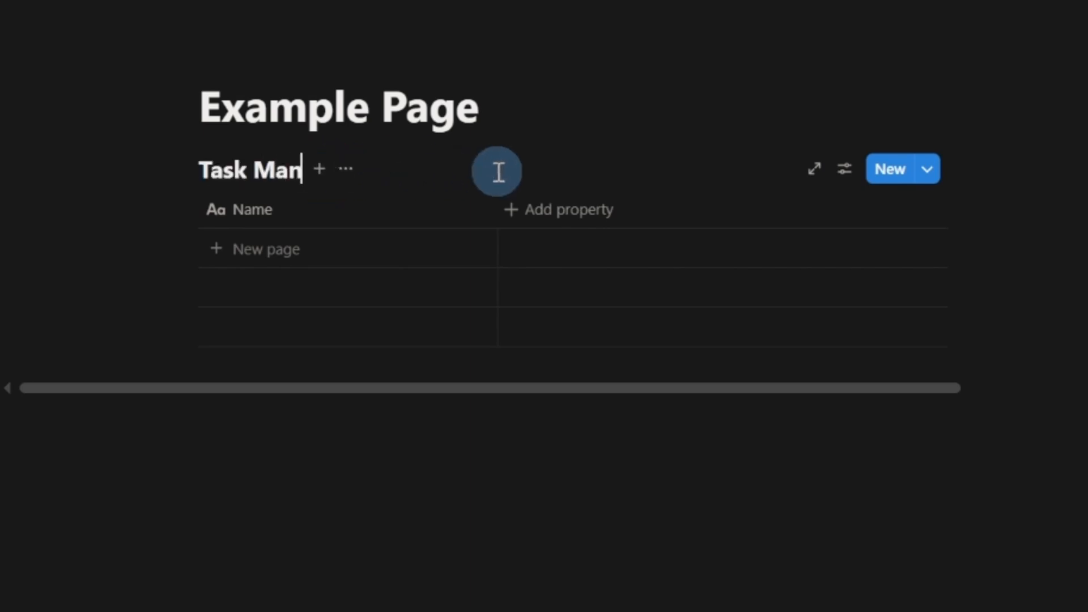
text(ager)
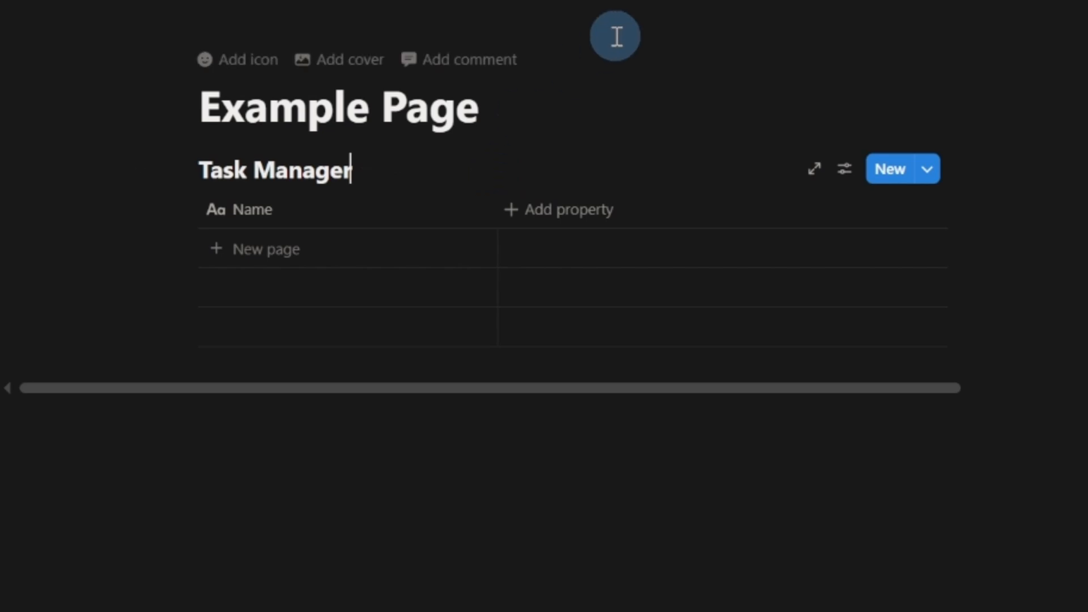
click(655, 1)
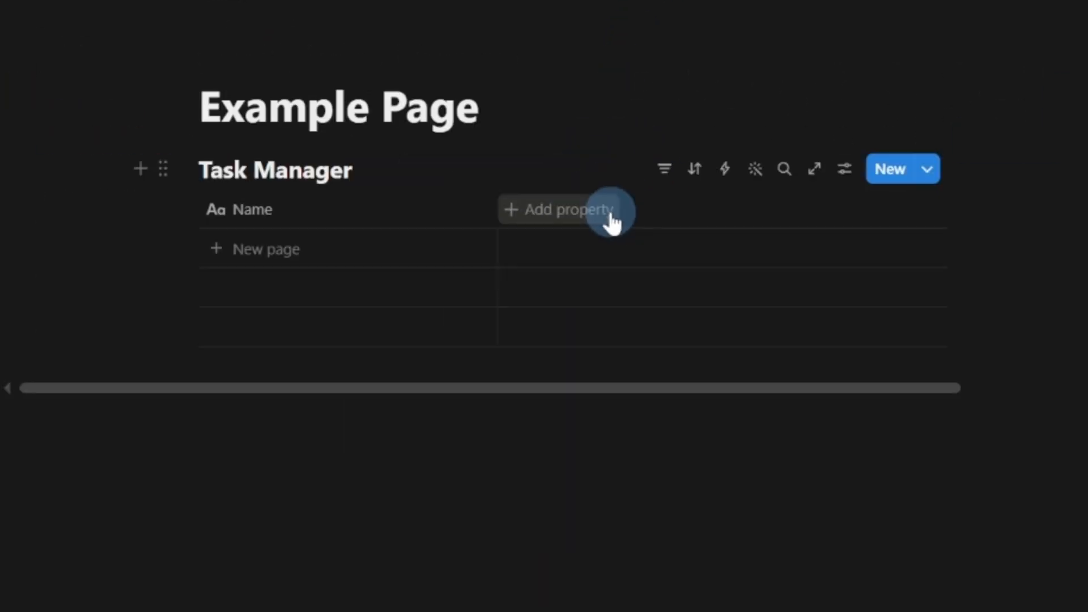
- Add a Status property to the Task Manager table and create a first row, leaving its status at Not started
click(611, 221)
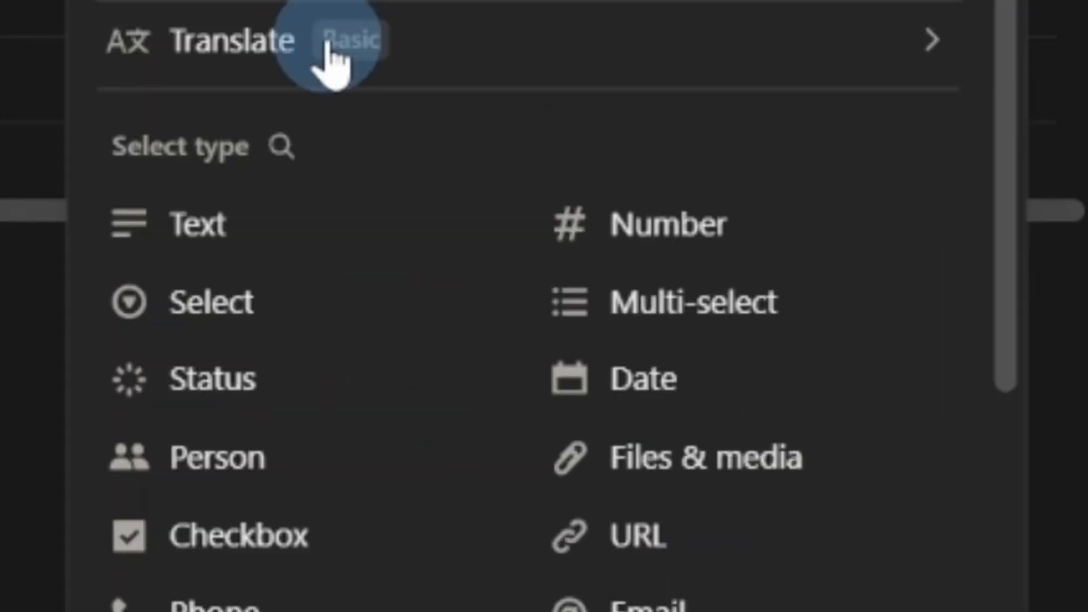
click(629, 438)
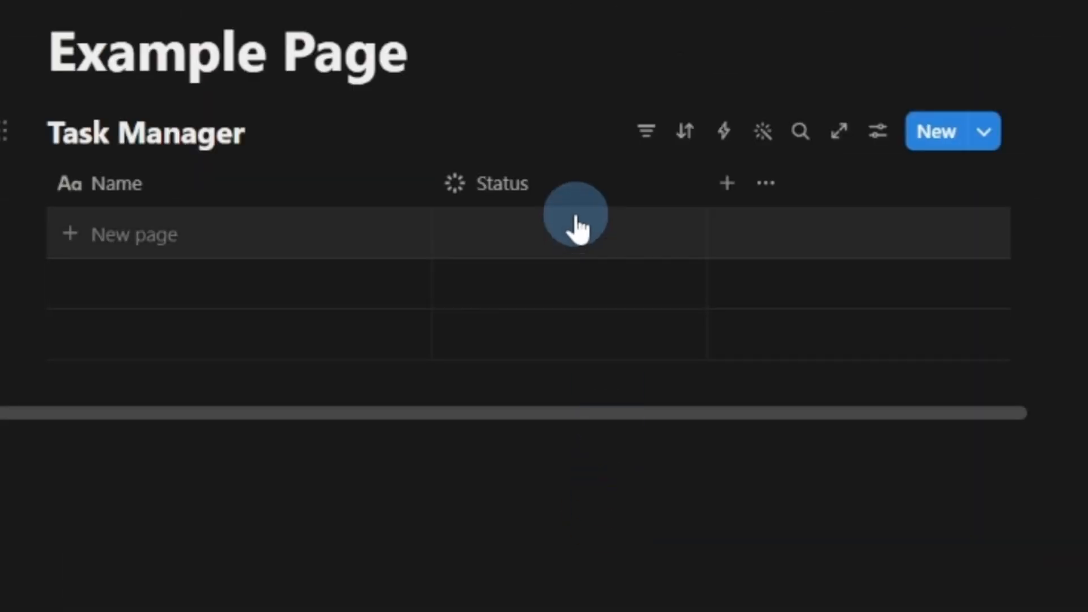
click(576, 224)
click(561, 233)
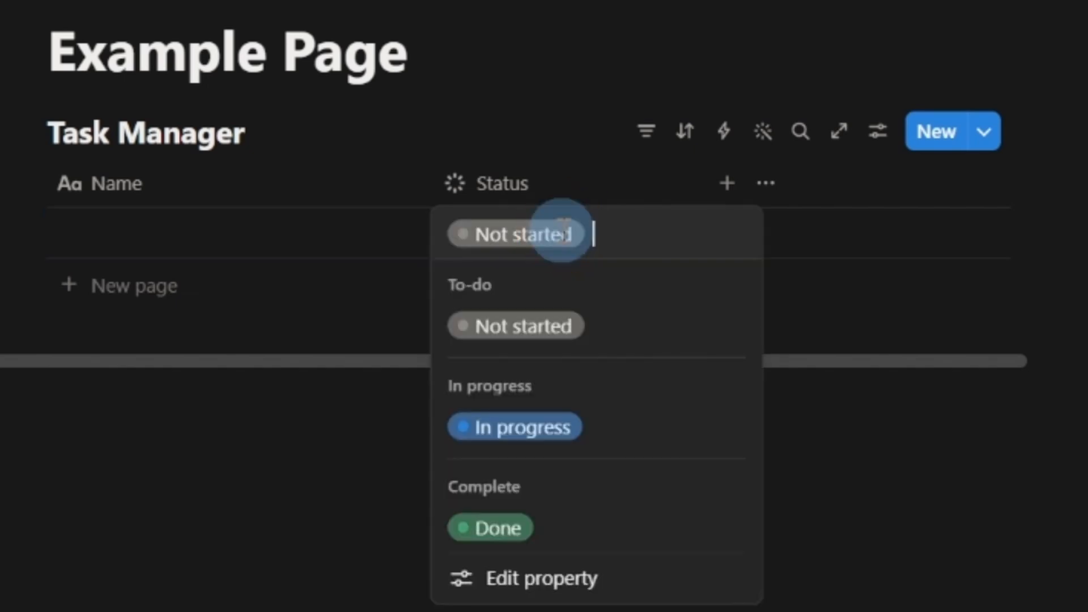
click(573, 180)
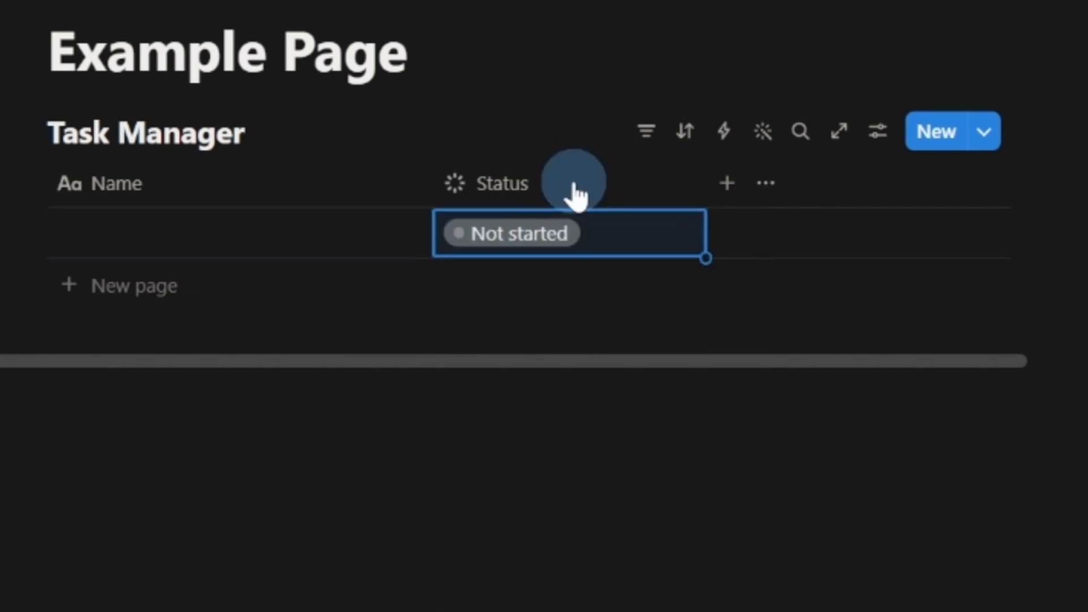
- Add a Date property to the Task Manager table
click(727, 184)
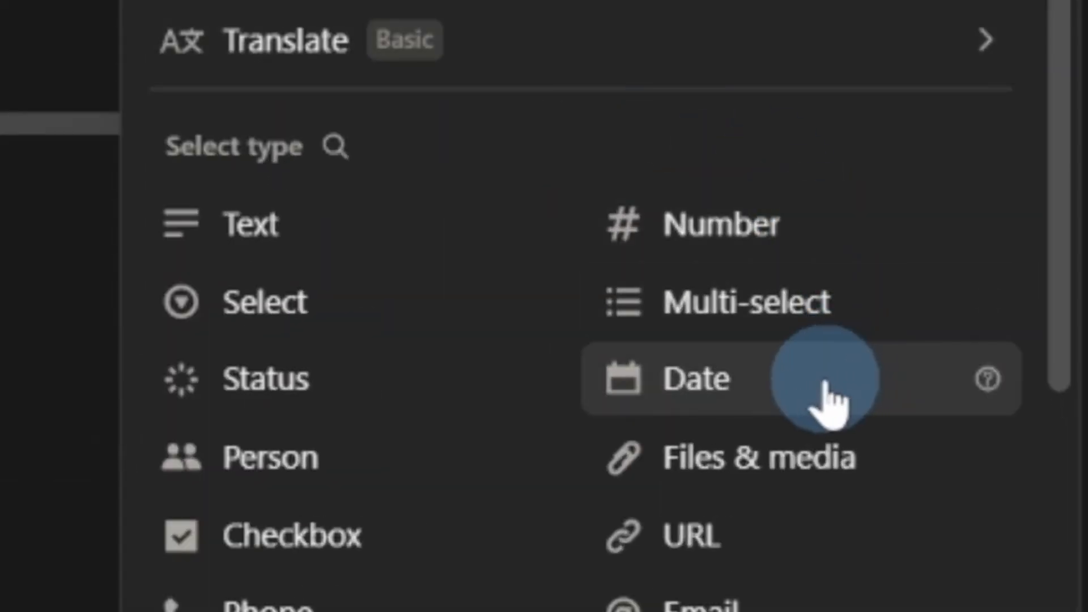
click(828, 400)
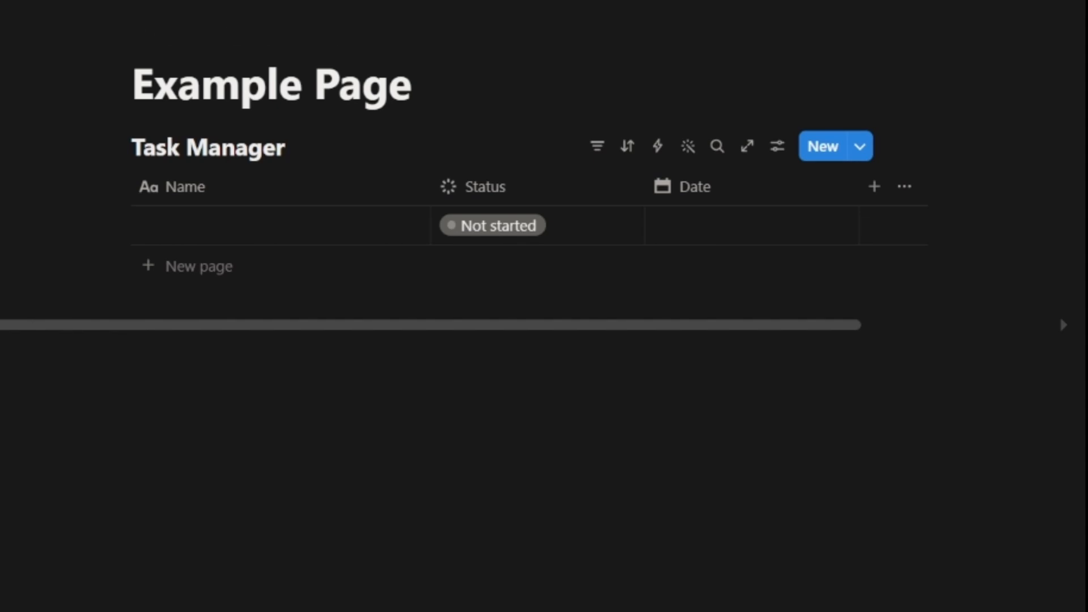
- Name the first task "Finish Project" and set its status to In progress
click(230, 231)
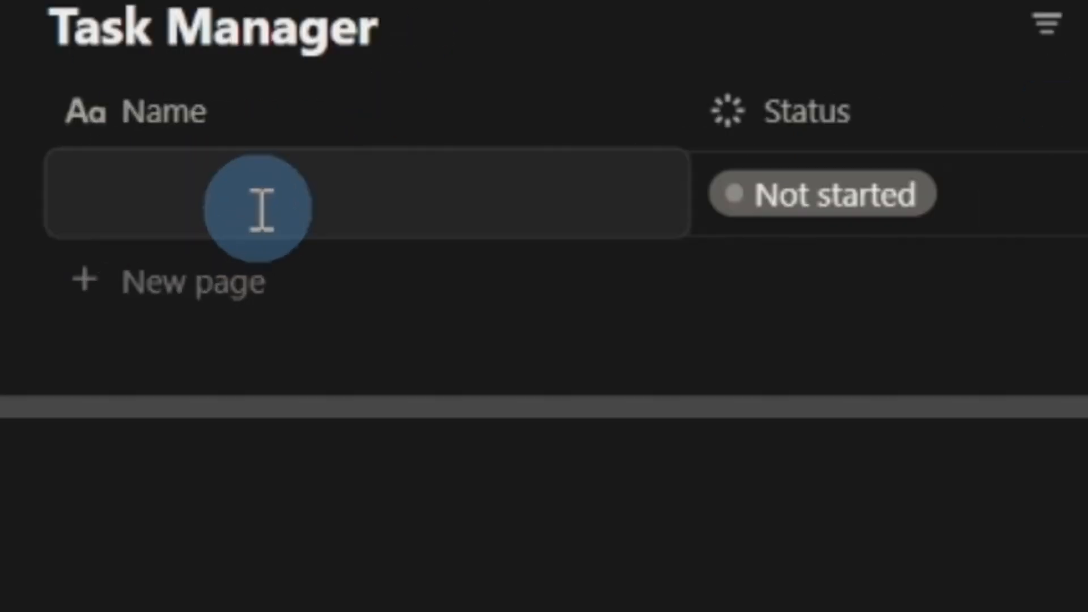
text(Fin)
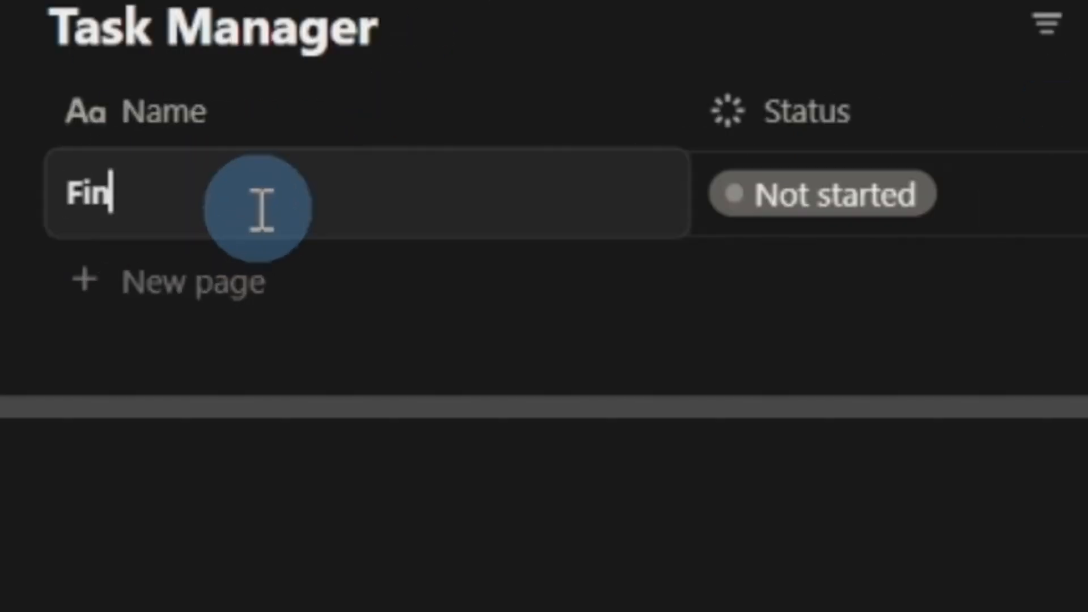
text(ish Proje)
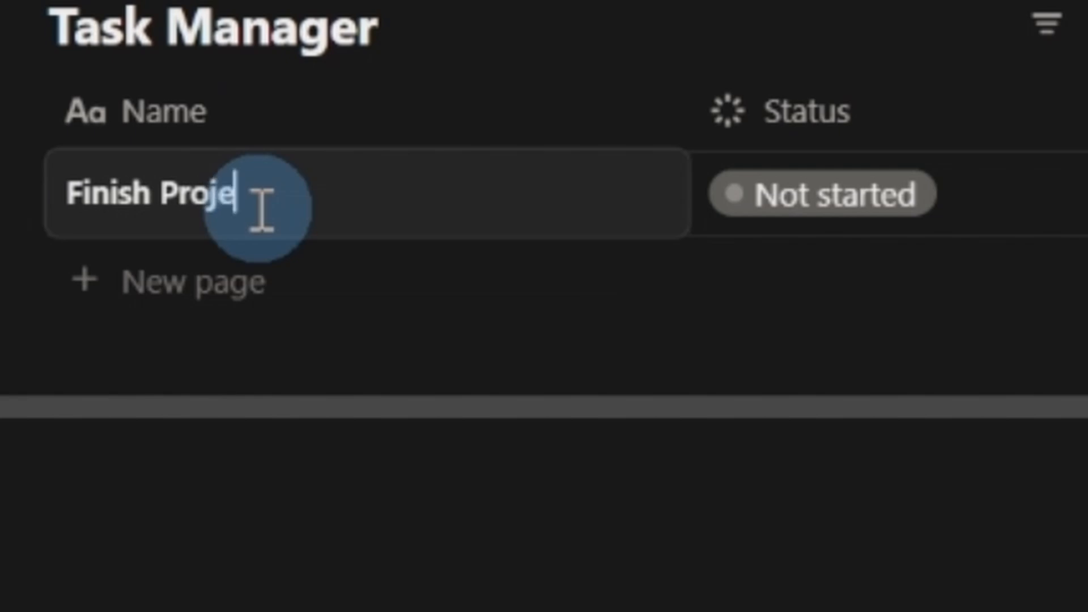
text(ct)
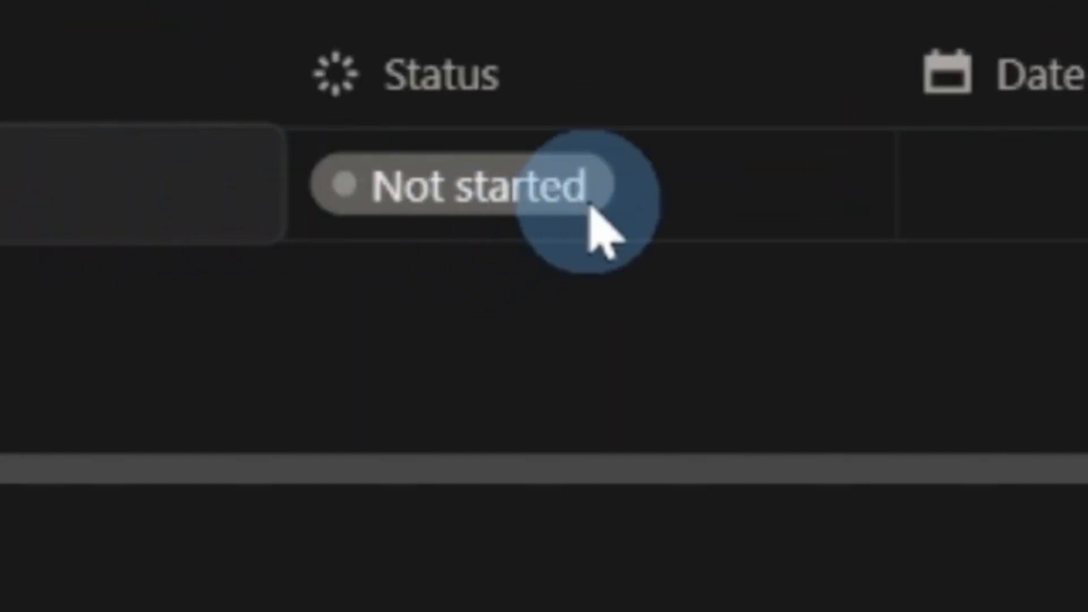
click(554, 184)
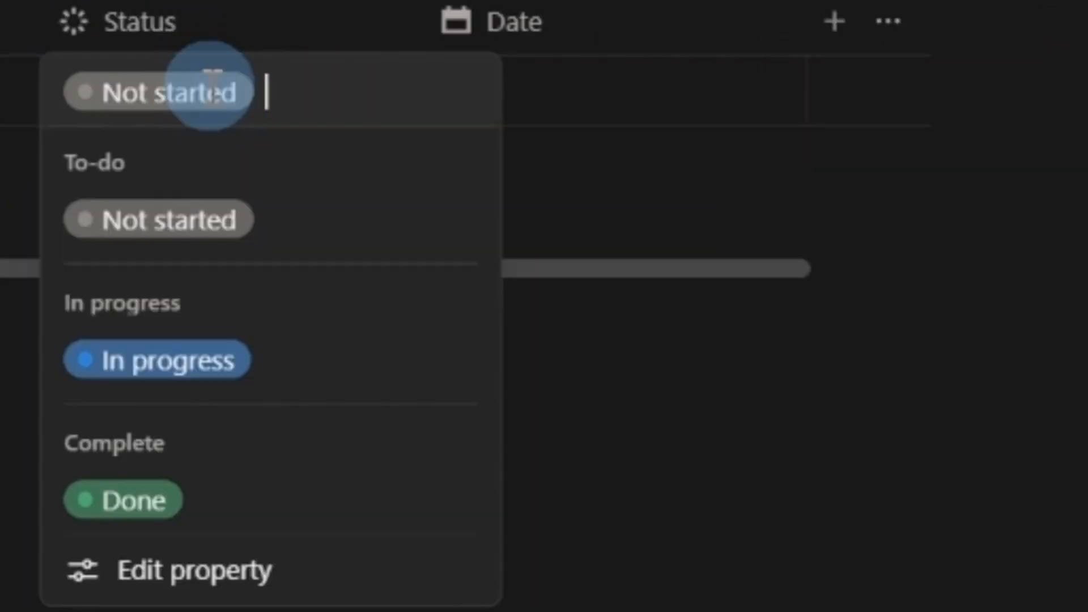
click(160, 364)
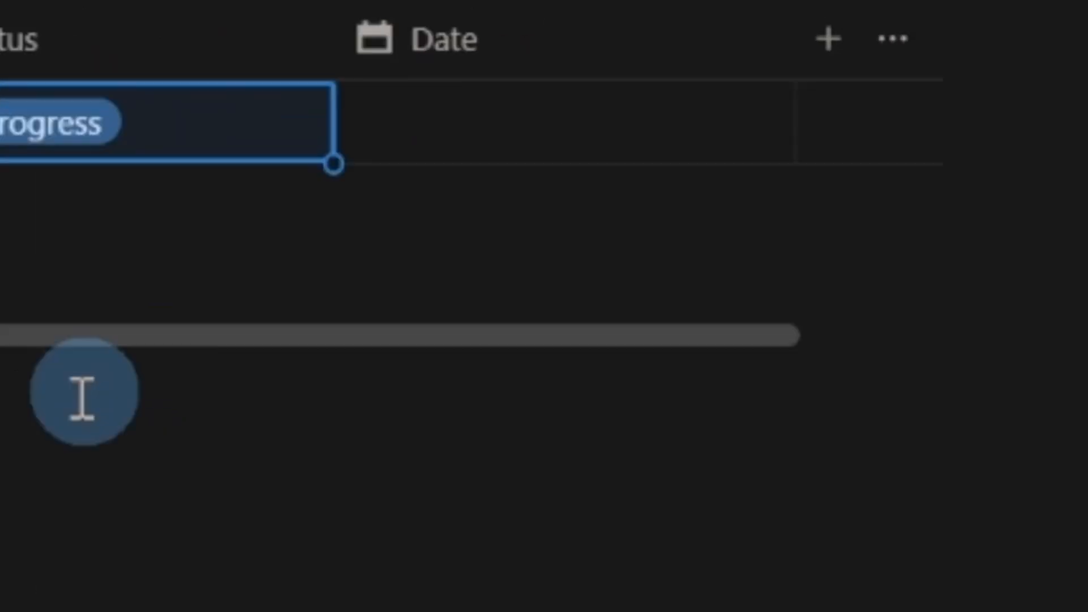
- Set the Finish Project task's date to May 1, 2026
click(525, 99)
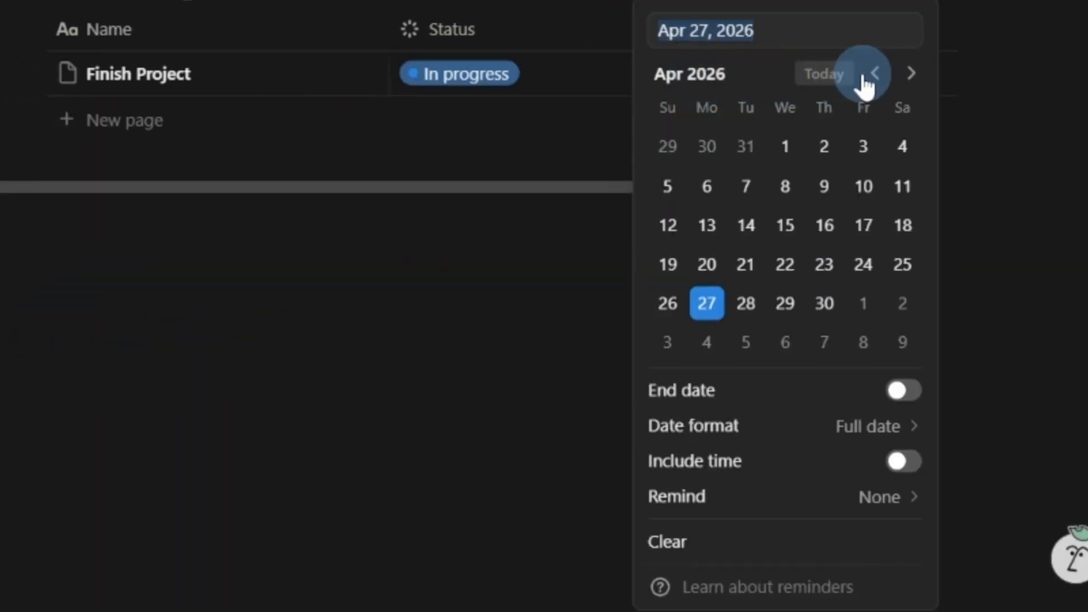
click(913, 75)
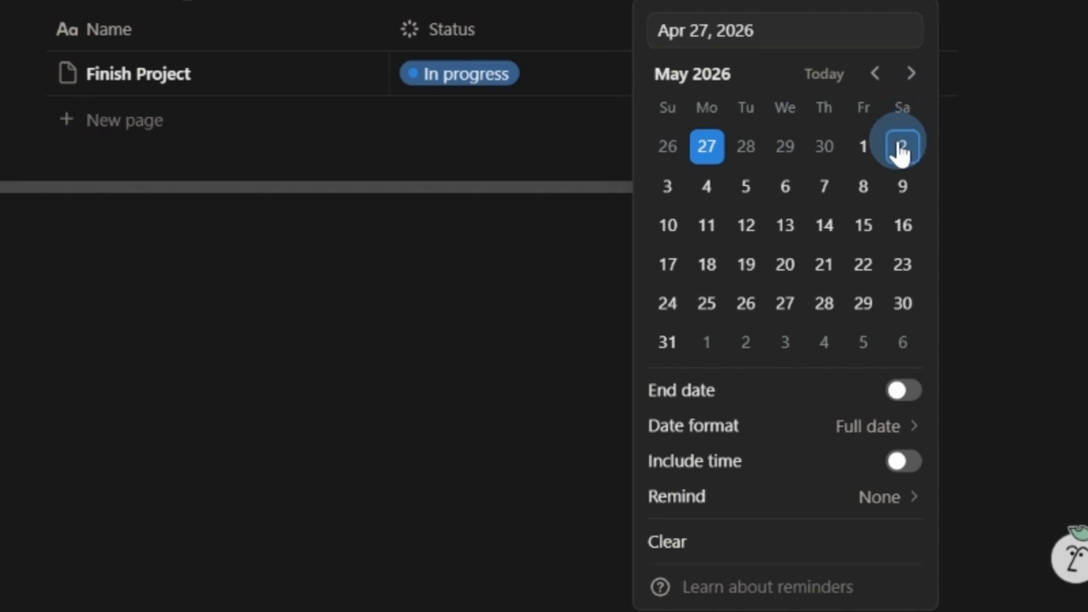
click(876, 150)
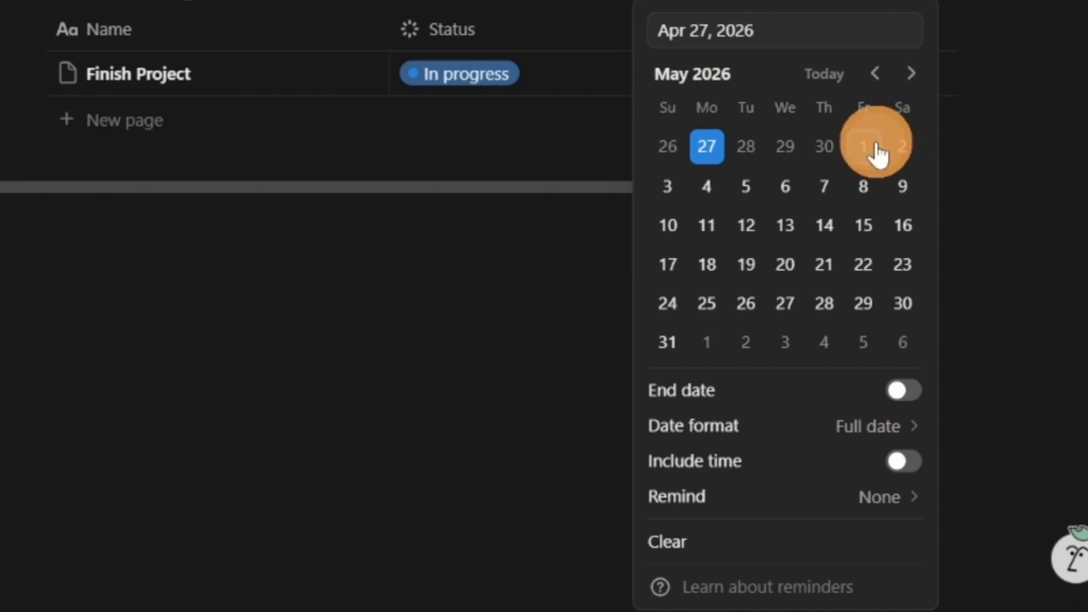
click(971, 20)
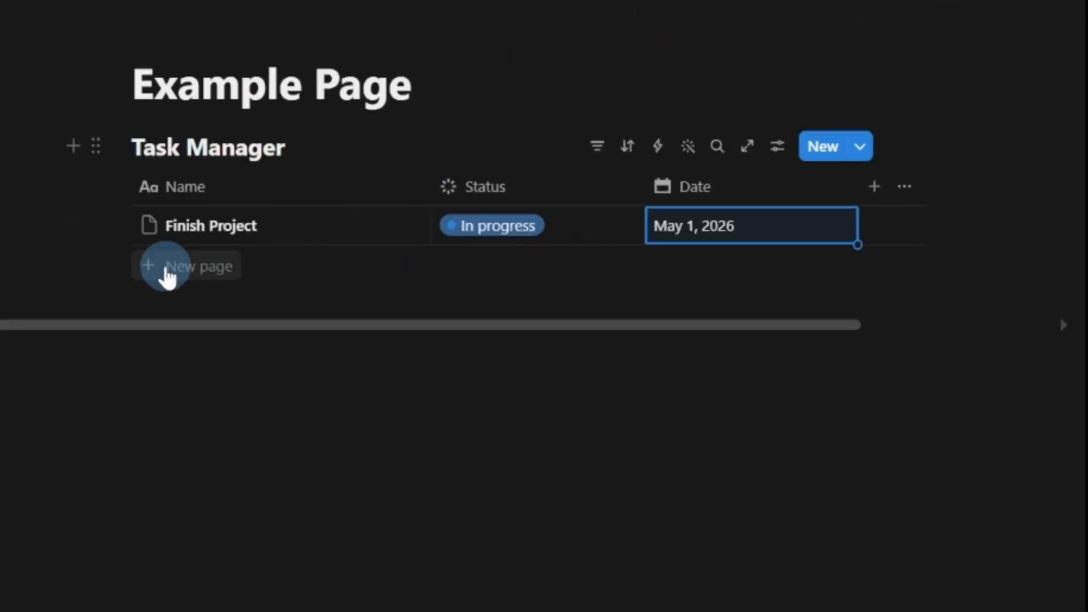
- Add a second task named "Edit Video" to the Task Manager table and date it May 6, 2026
click(168, 273)
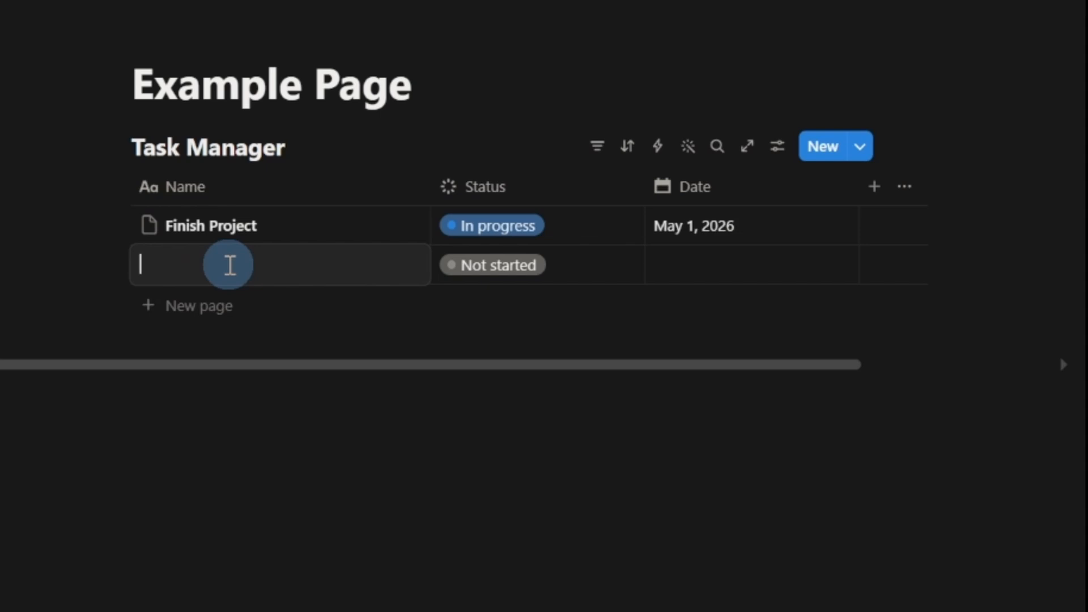
text(Edit Video)
click(959, 265)
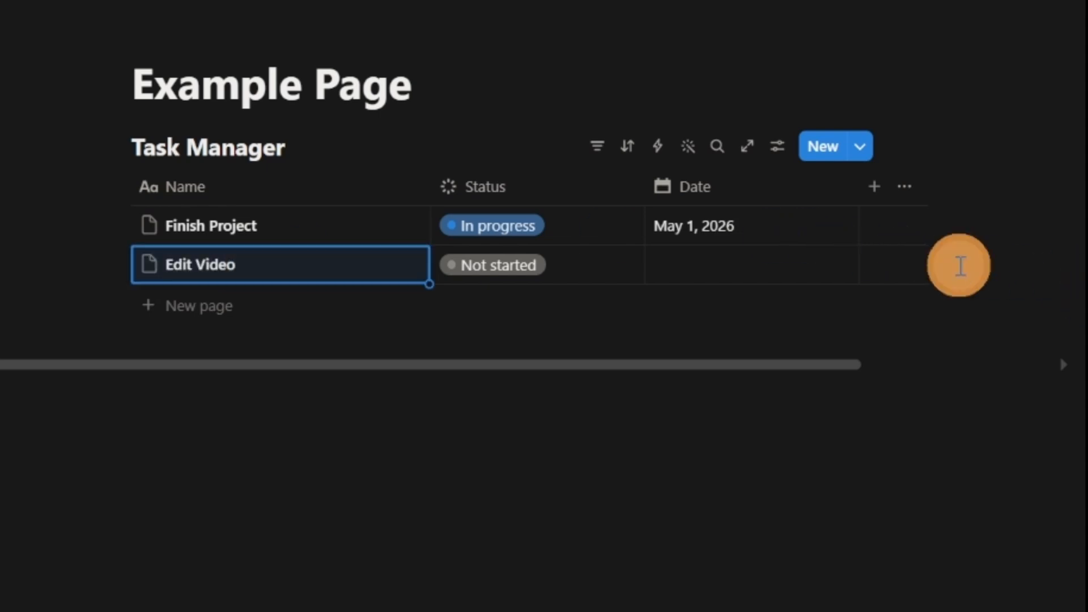
click(739, 270)
click(886, 225)
click(776, 325)
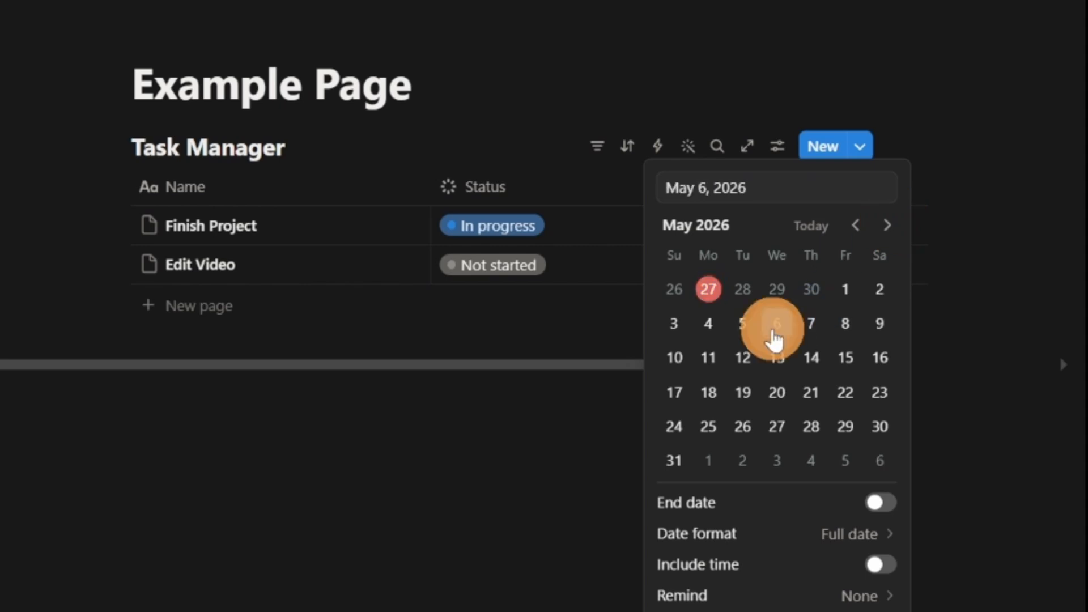
click(984, 311)
- Add a third task named "Plan Content" and set its status to Done
click(195, 310)
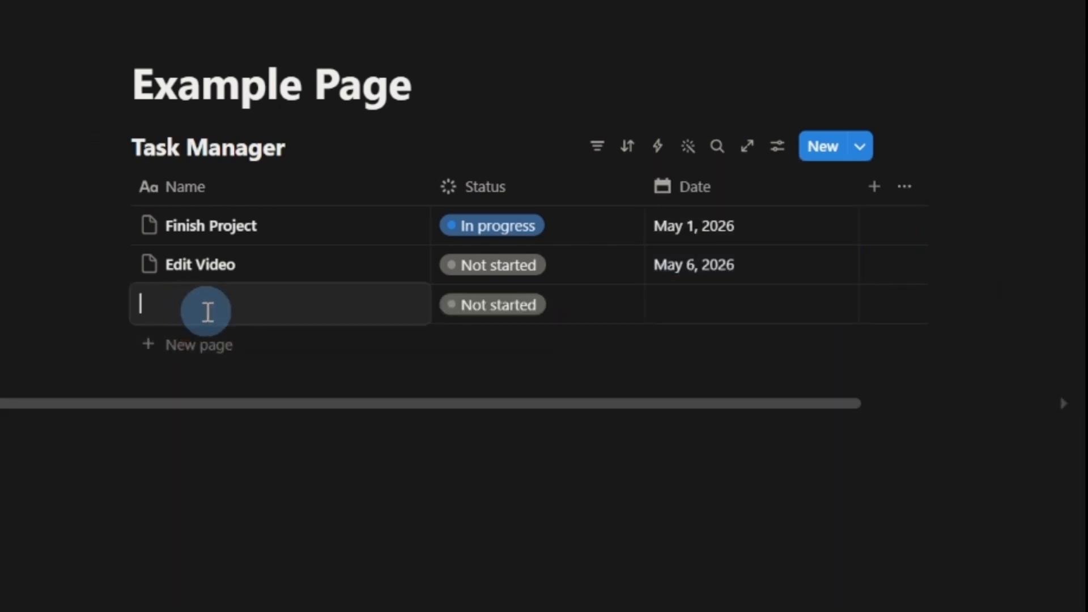
text(Plan Content)
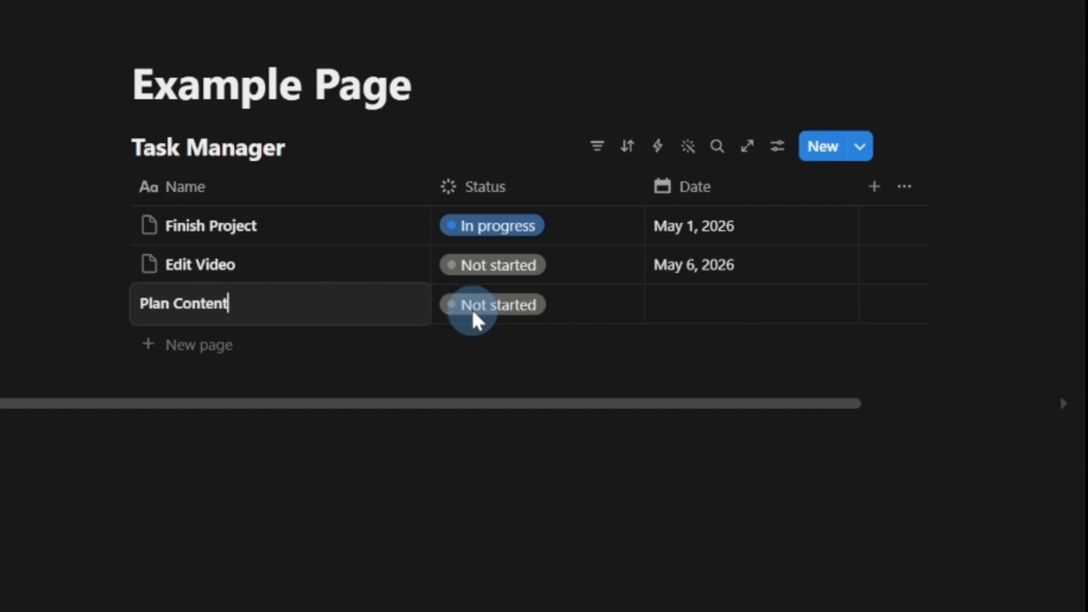
click(687, 318)
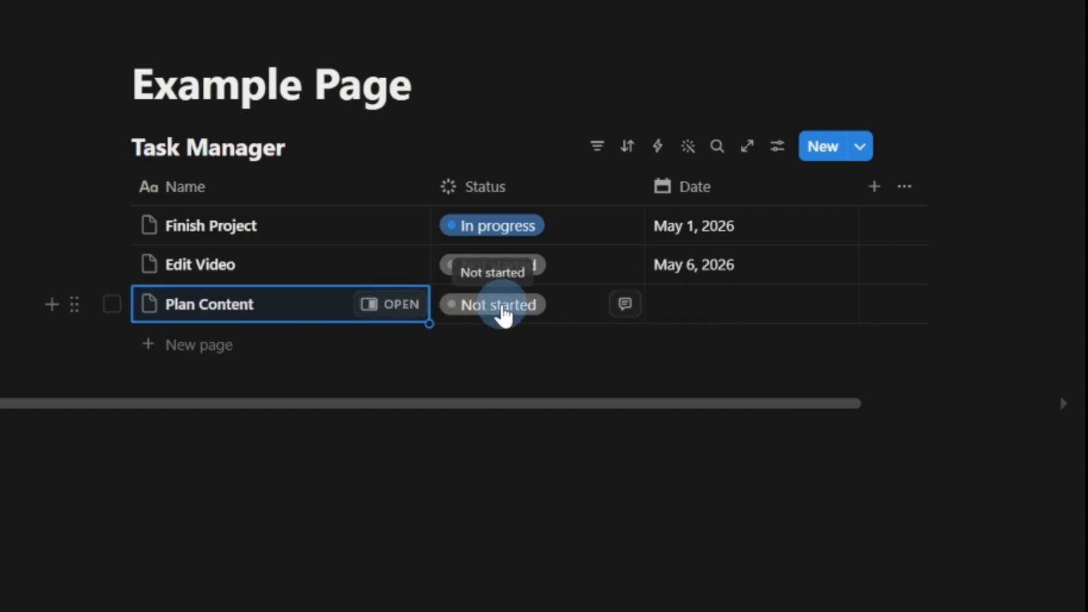
click(498, 307)
click(478, 535)
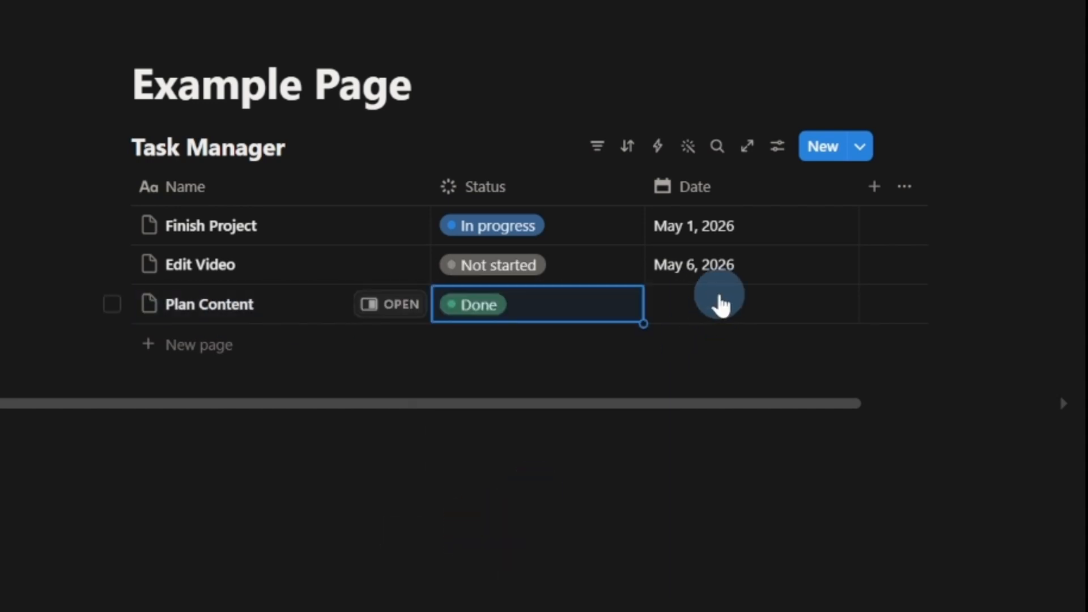
- Set the Plan Content task's date to April 28, 2026
click(719, 302)
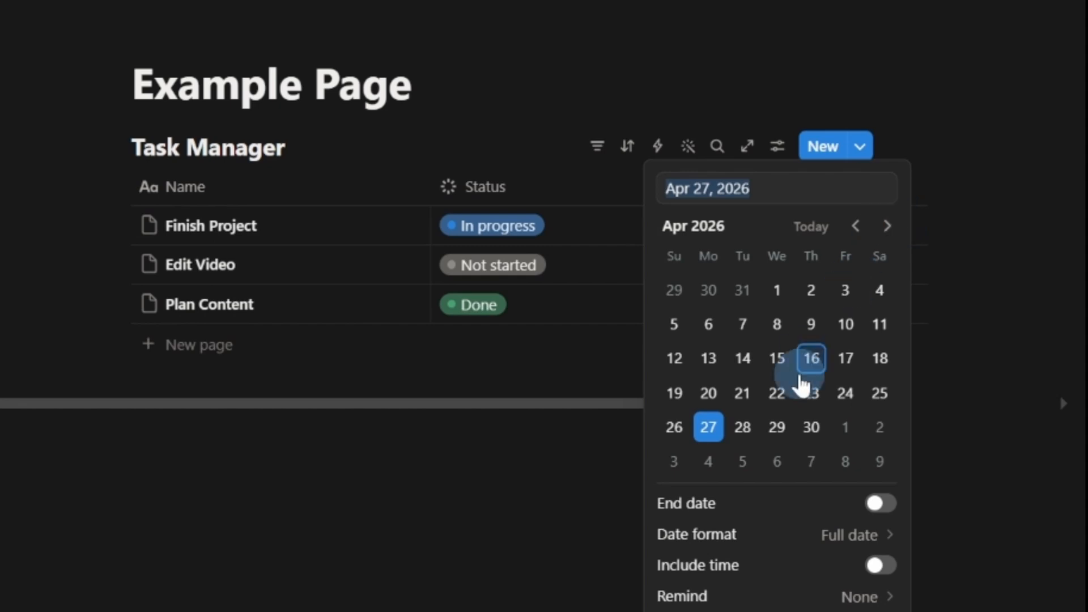
click(742, 428)
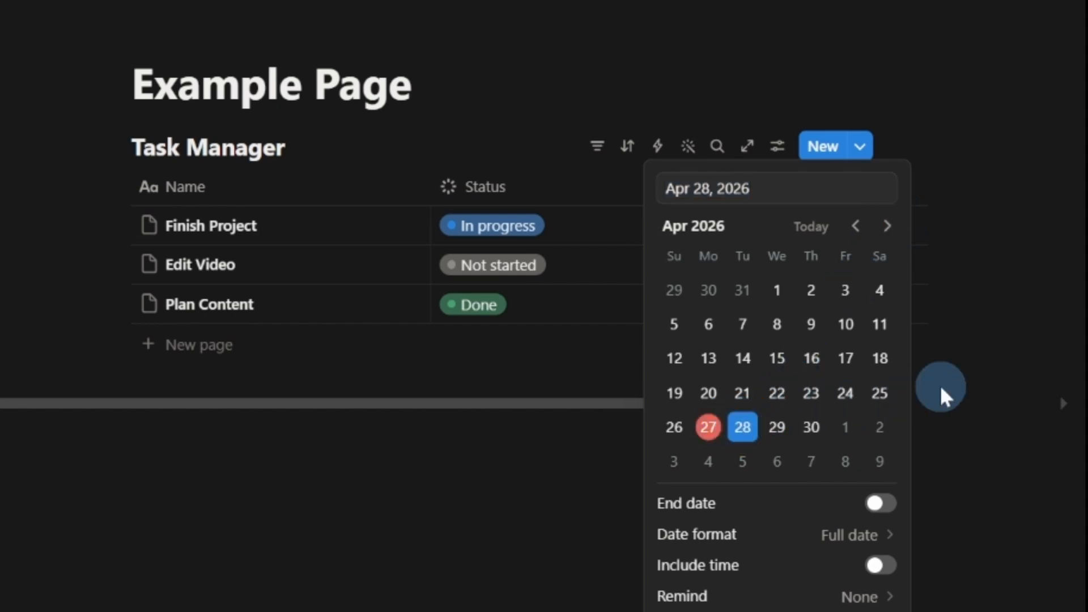
click(940, 394)
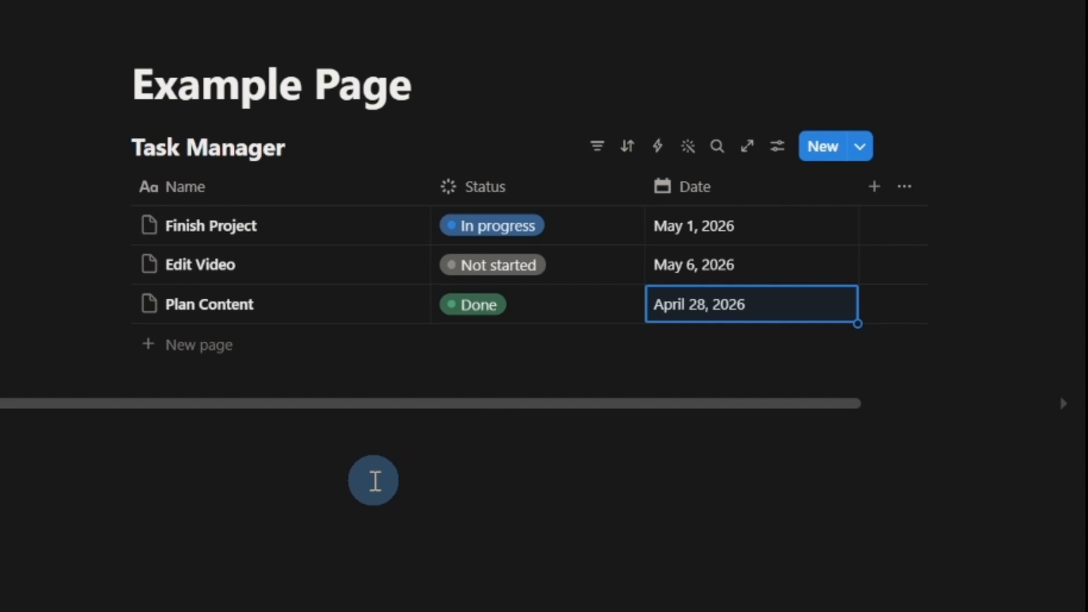
click(374, 480)
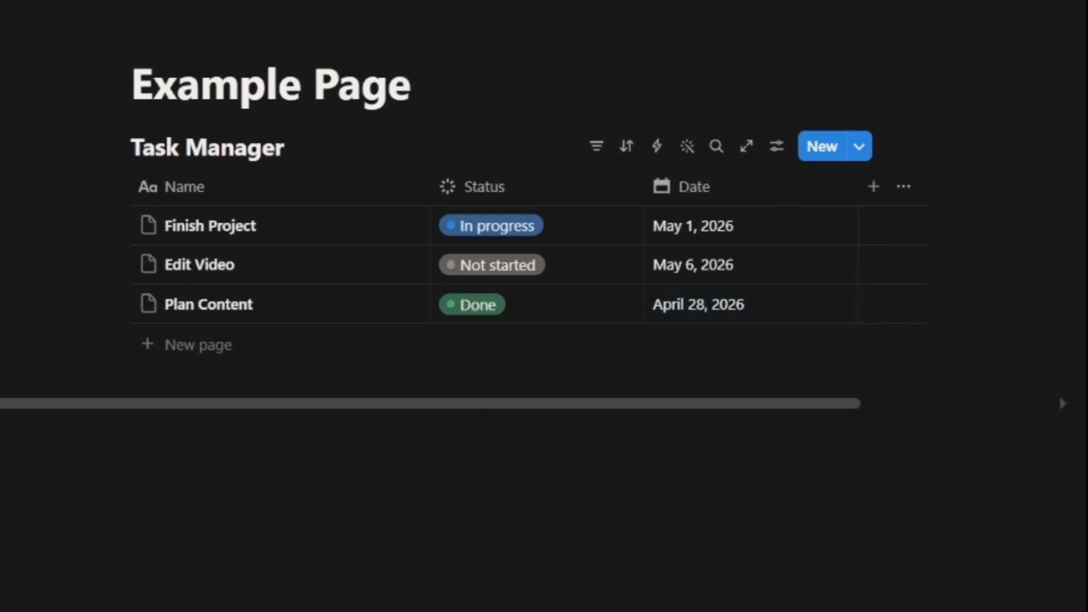
- Rename the page holding the task table from "Example Page" to "Task Manager"
click(413, 90)
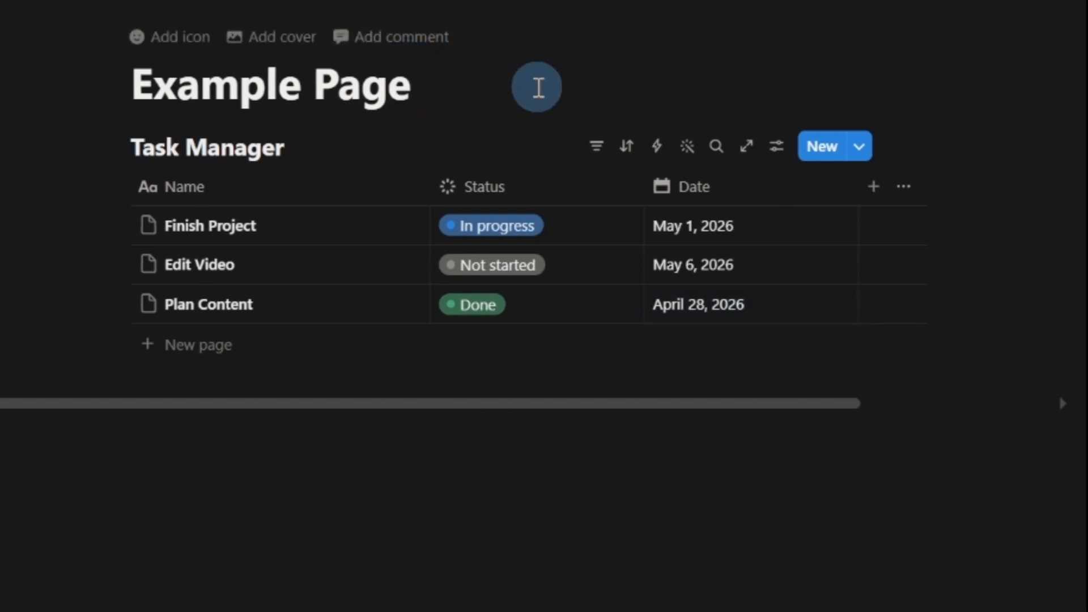
key(BackSpace)
key(BackSpace)
key(BackSpace)
key(BackSpace)
key(BackSpace)
key(BackSpace)
key(BackSpace)
key(BackSpace)
key(BackSpace)
key(BackSpace)
key(BackSpace)
key(BackSpace)
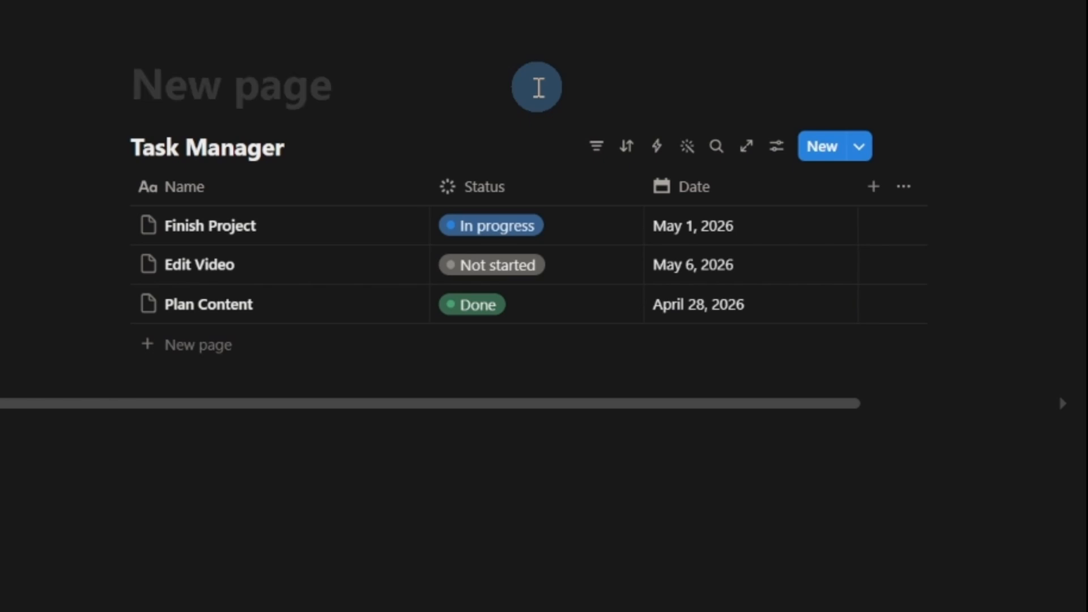
text(Task Mana)
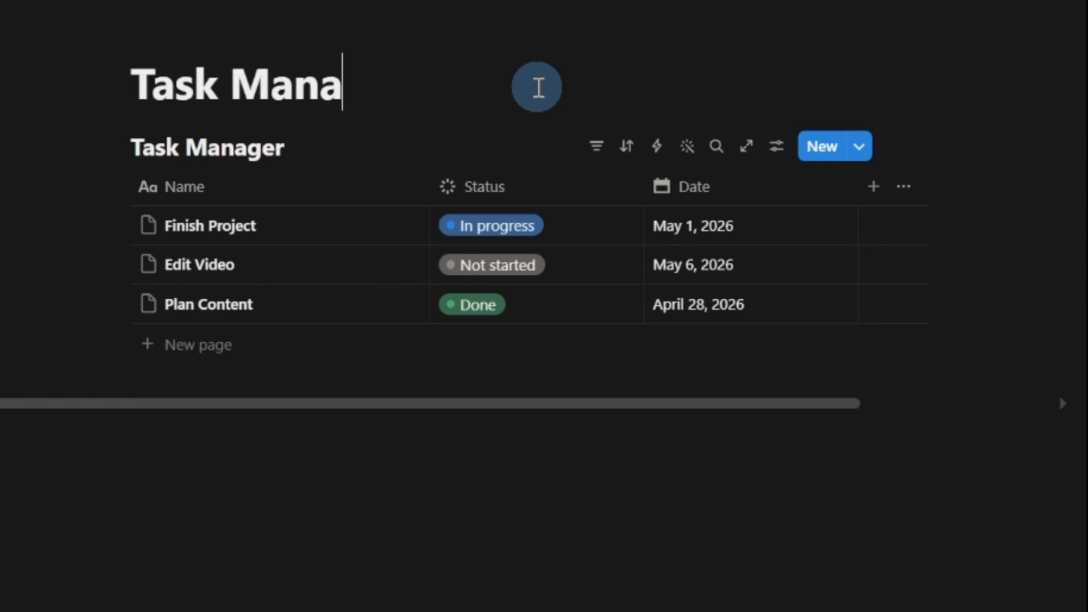
text(ger)
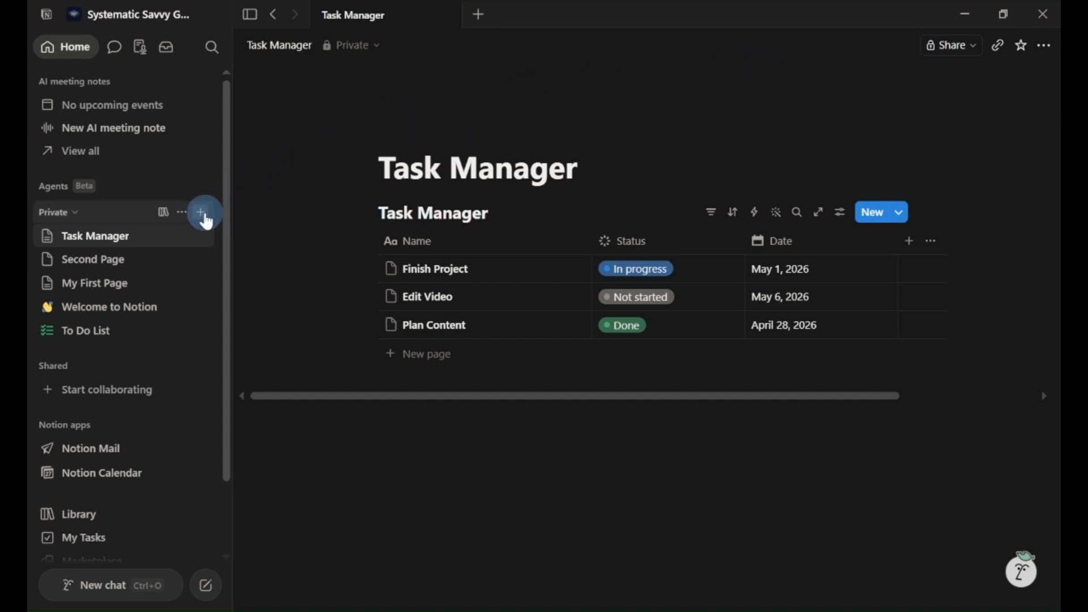
- Create a new private page titled "Projects" and insert a table view database without choosing a data source or template
click(204, 218)
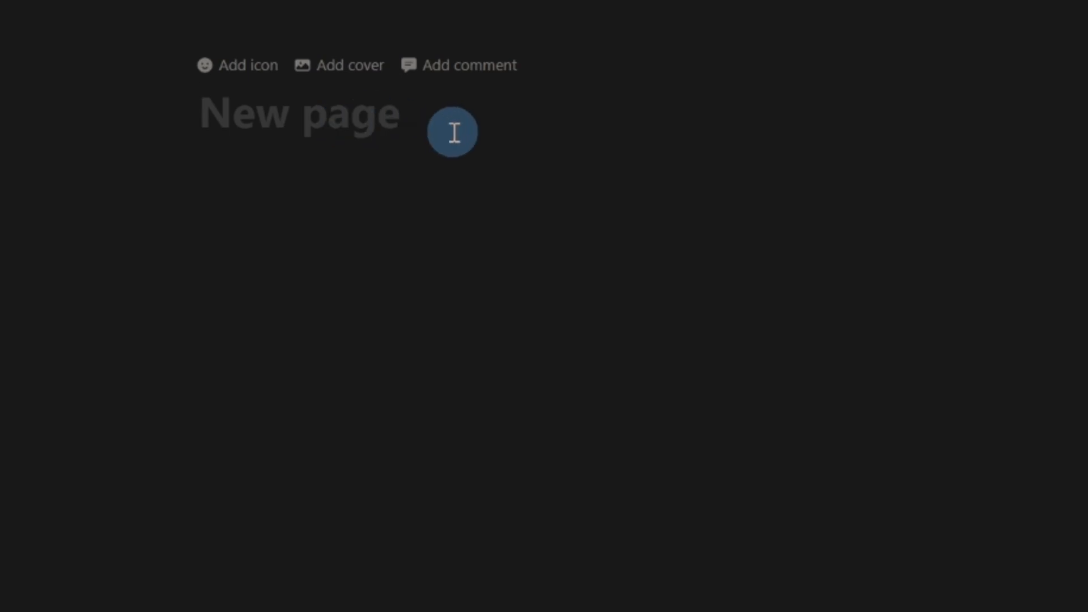
text(Projects)
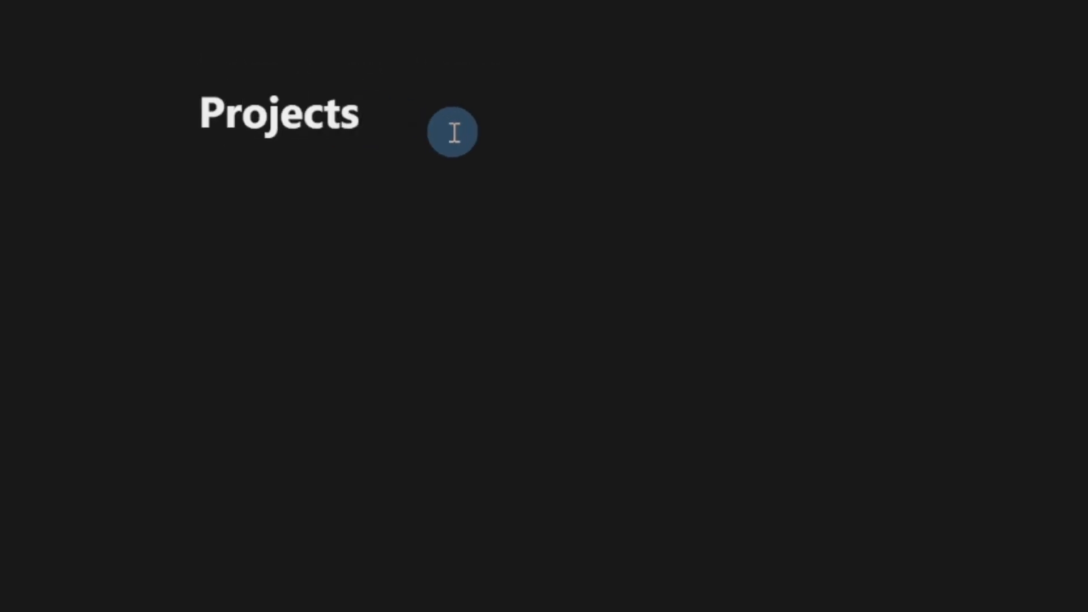
click(387, 208)
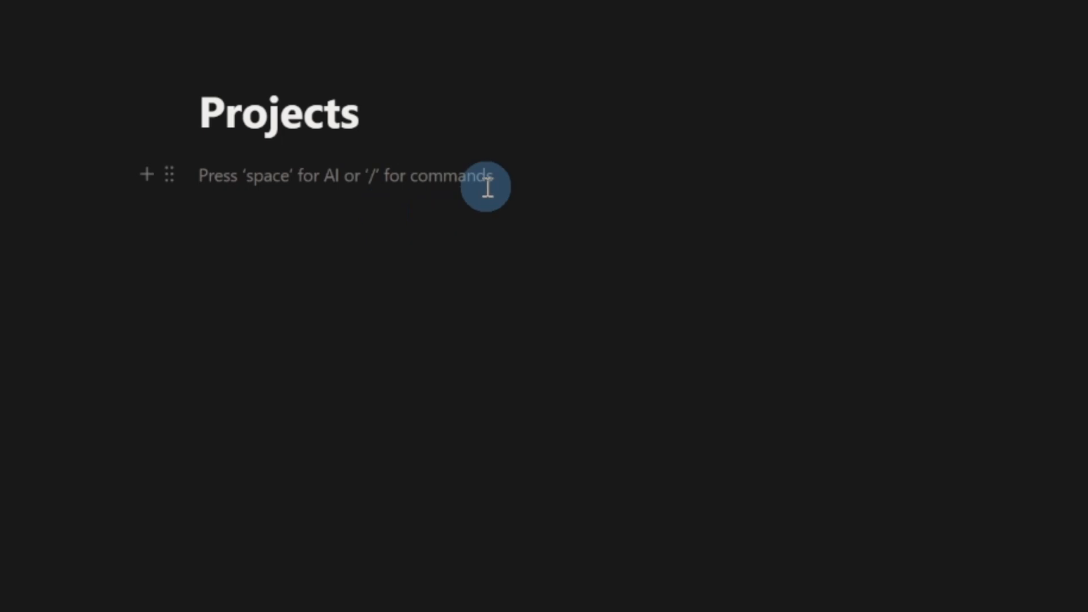
text(/table)
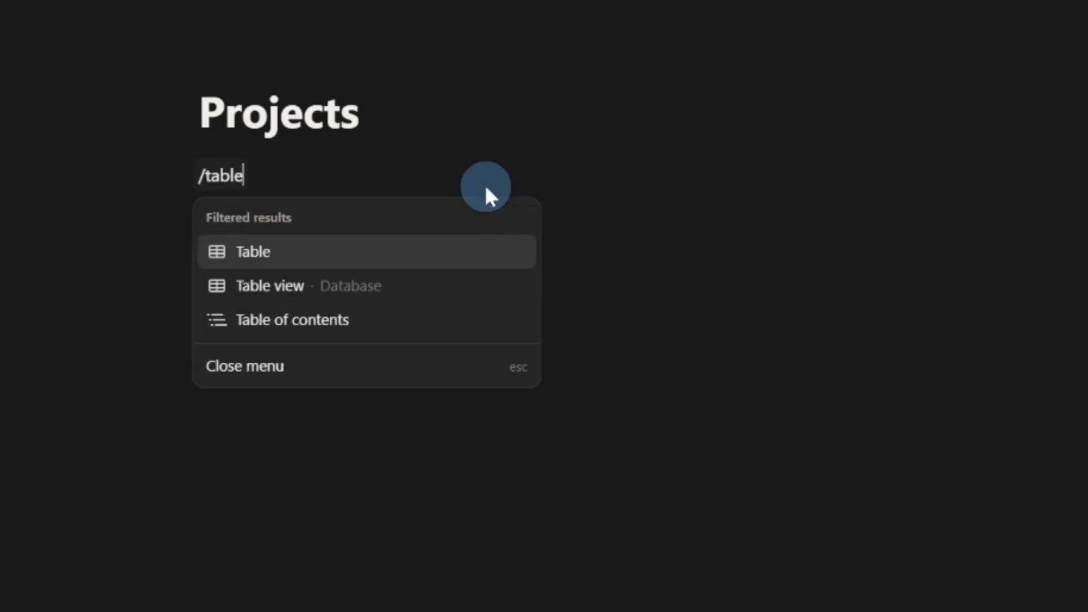
click(408, 294)
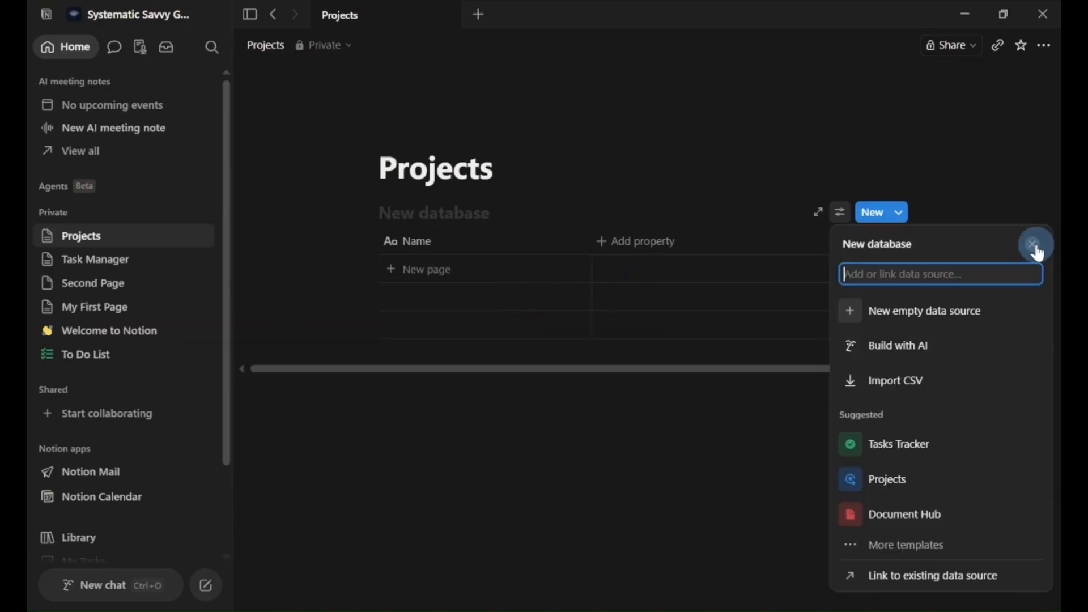
click(1036, 249)
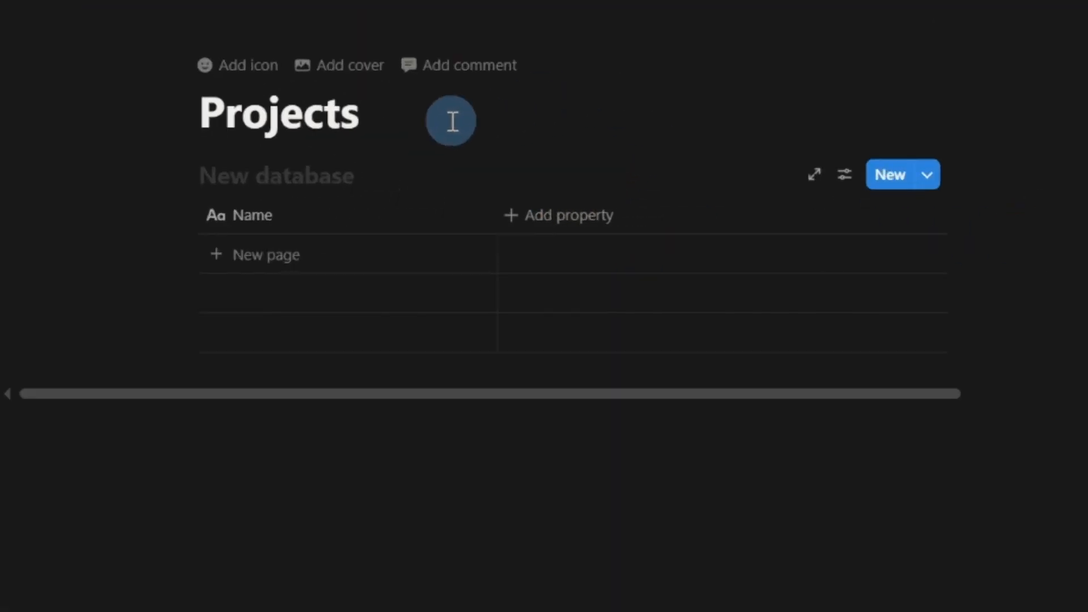
- Title the new database on the Projects page "Projects"
click(340, 172)
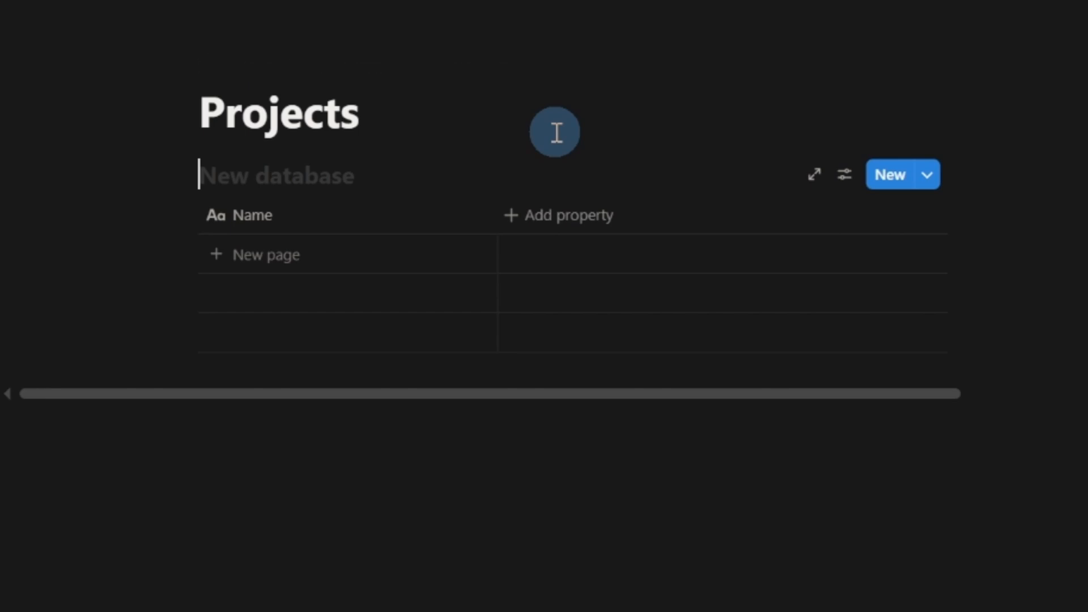
text(Projects)
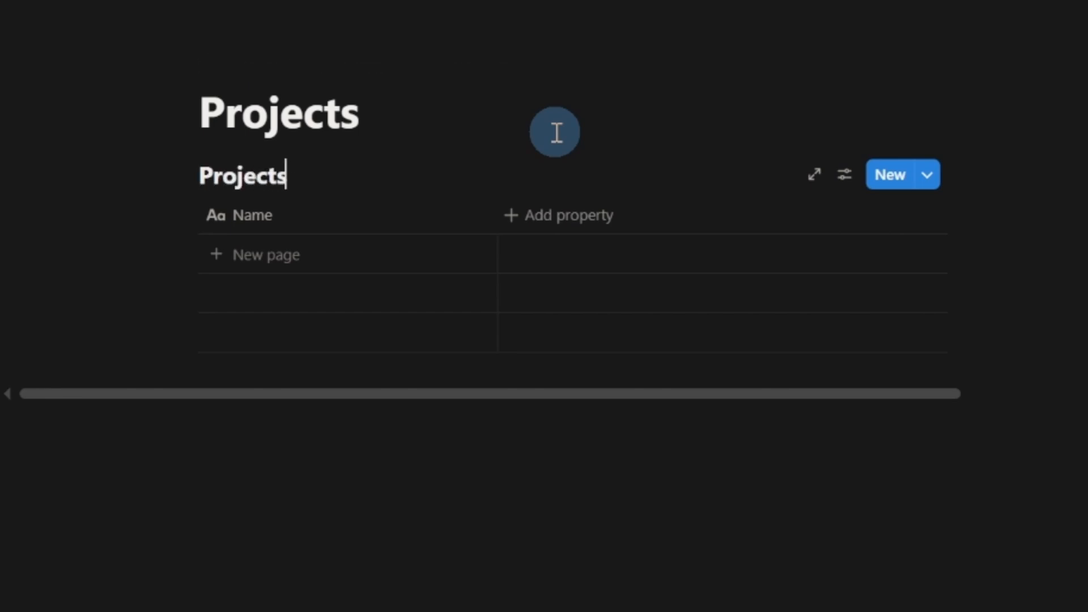
click(699, 111)
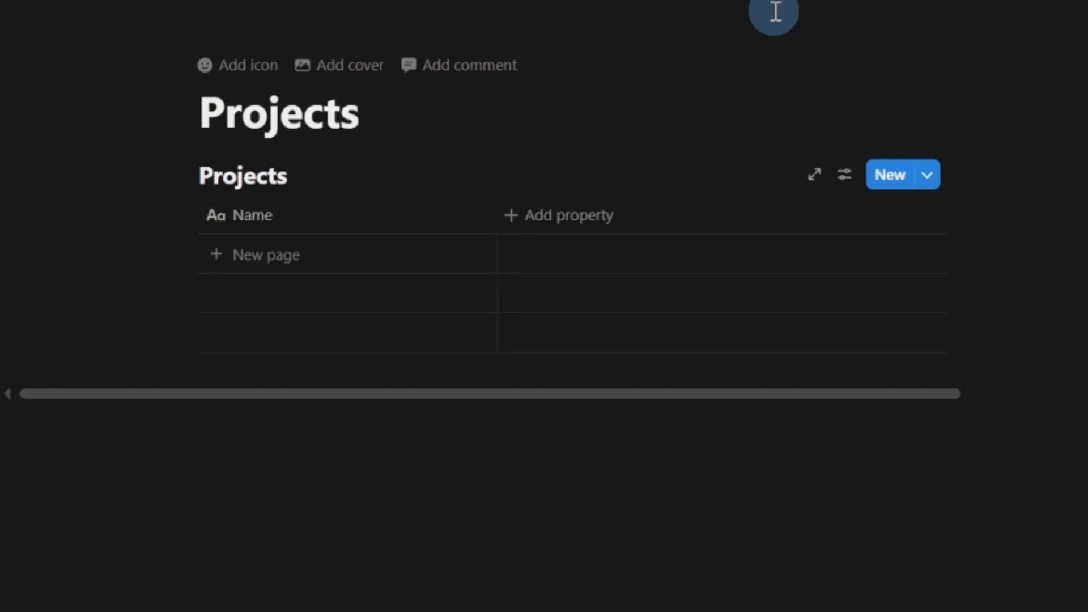
- Add a first entry named "Youtube Channel" to the Projects table
click(297, 252)
text(Yout)
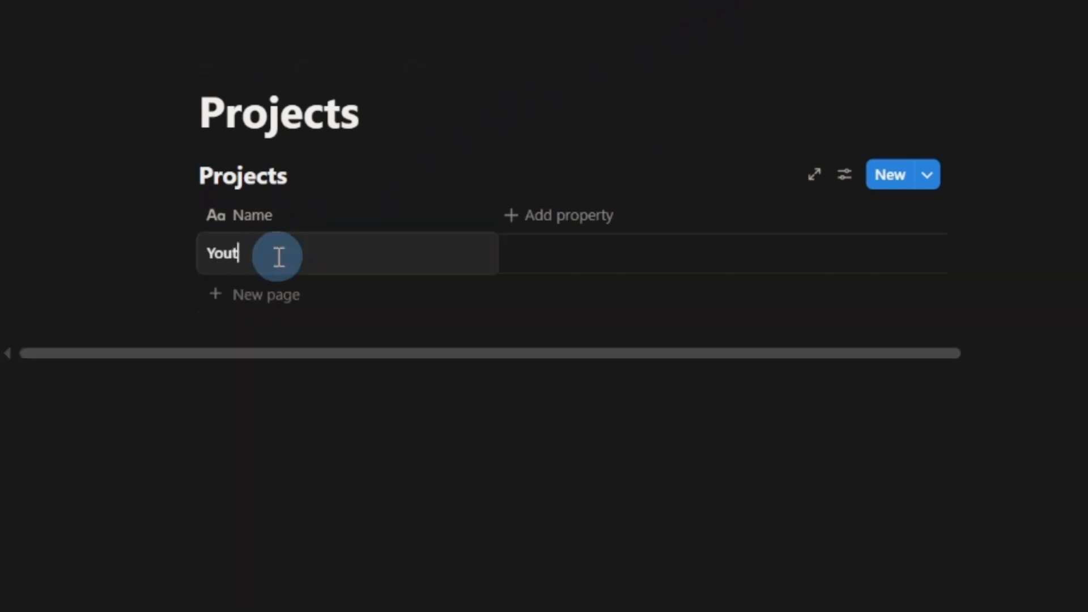
text(ube Channel)
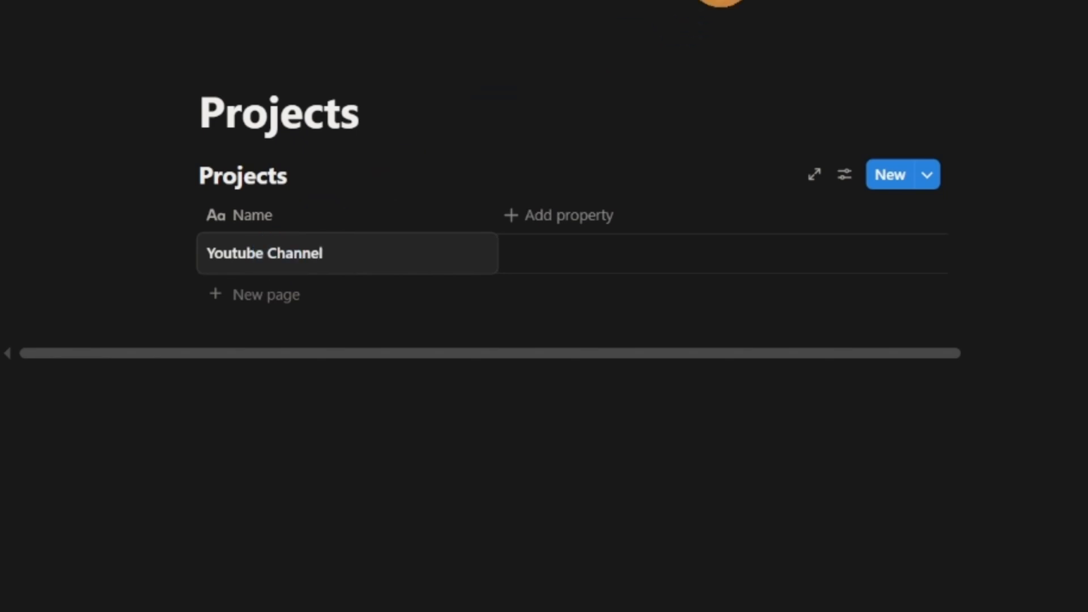
key(Escape)
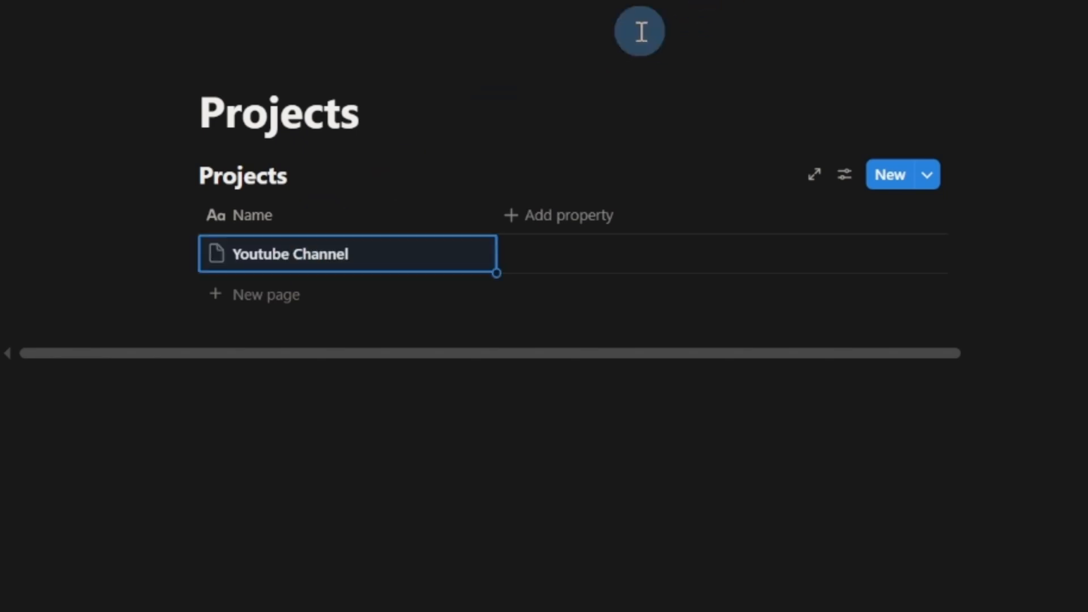
- Add a Status property to the Projects table and set Youtube Channel to In progress
click(517, 227)
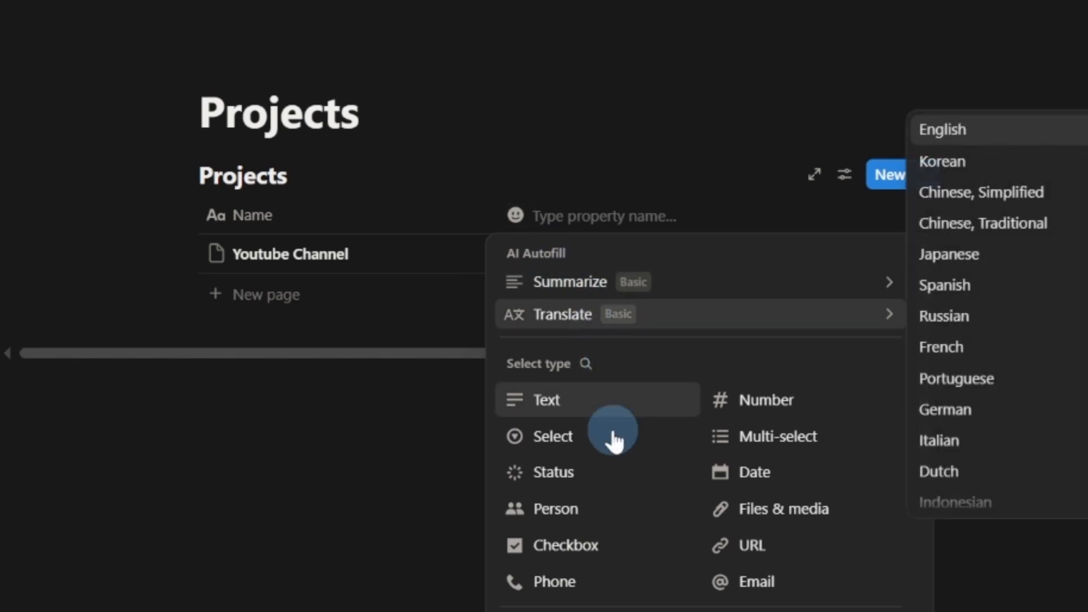
click(591, 475)
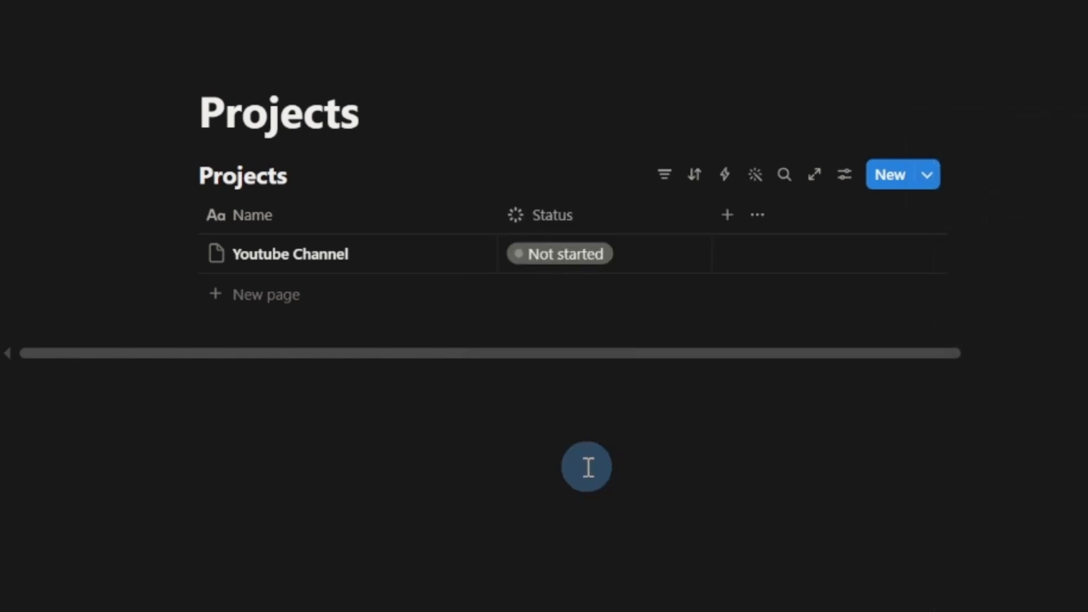
click(569, 256)
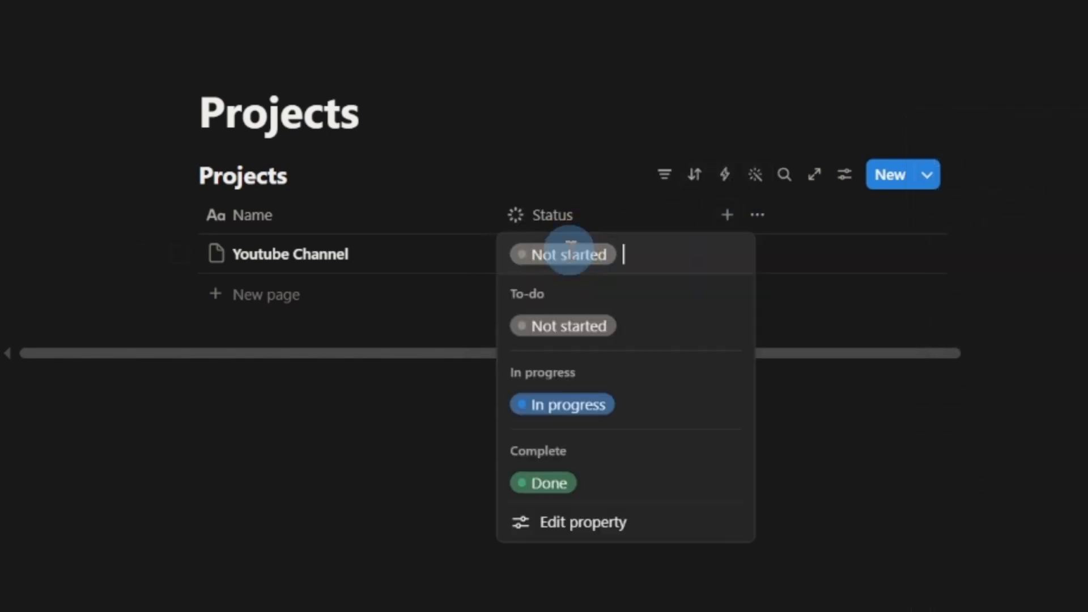
click(579, 407)
- Add a Date property to the Projects table and set Youtube Channel's date to May 15, 2026
click(728, 215)
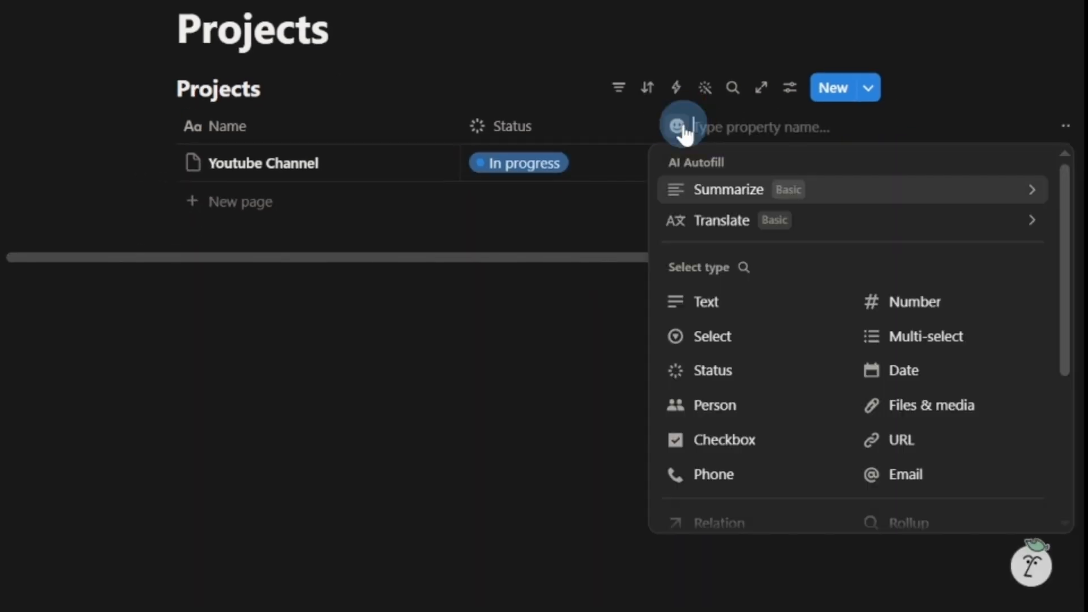
click(917, 371)
click(755, 168)
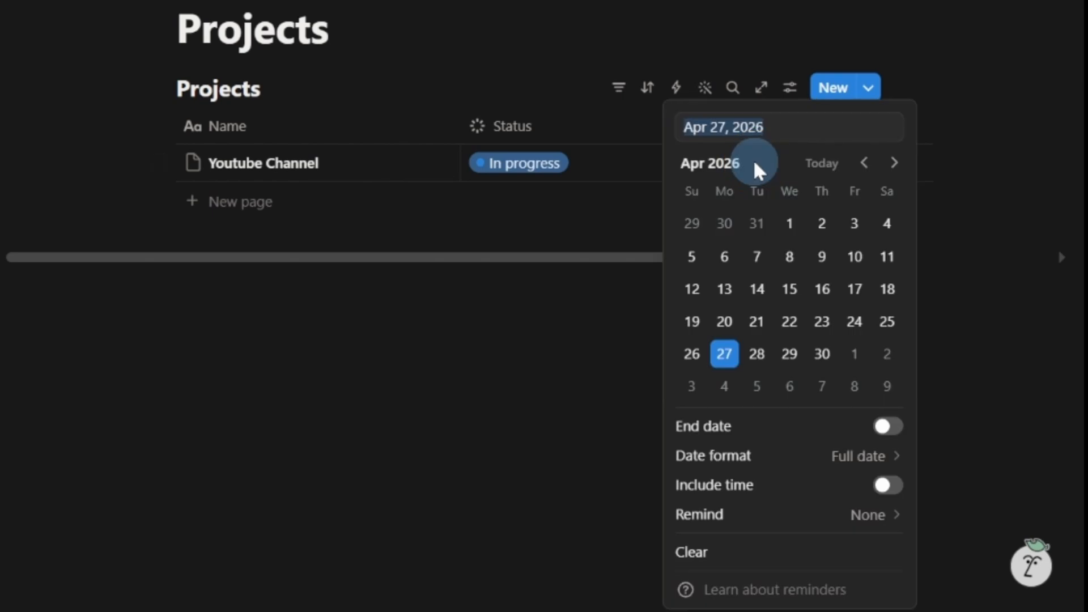
click(895, 163)
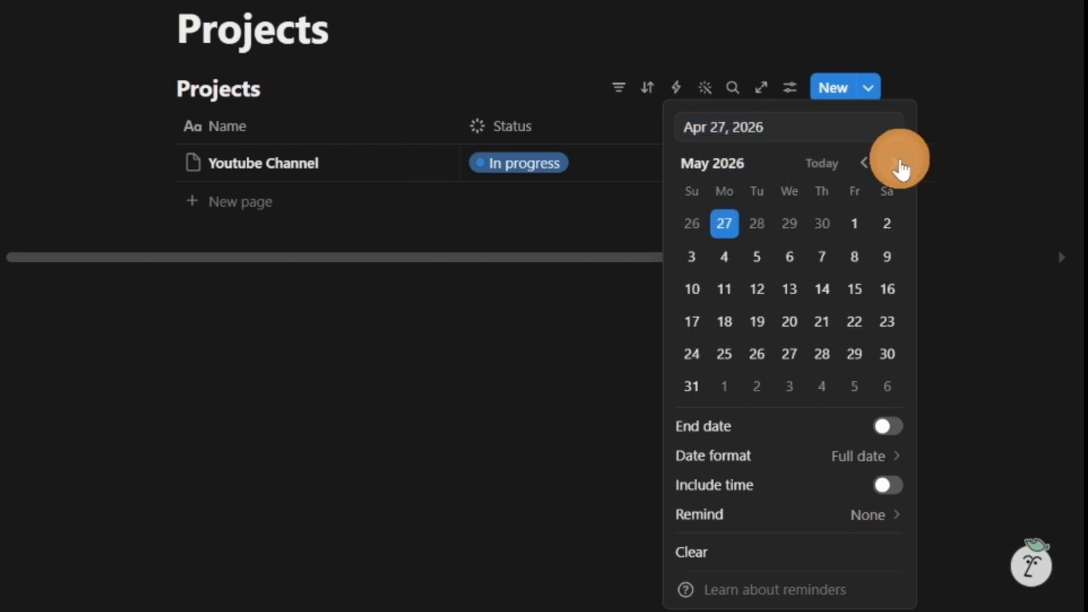
click(858, 295)
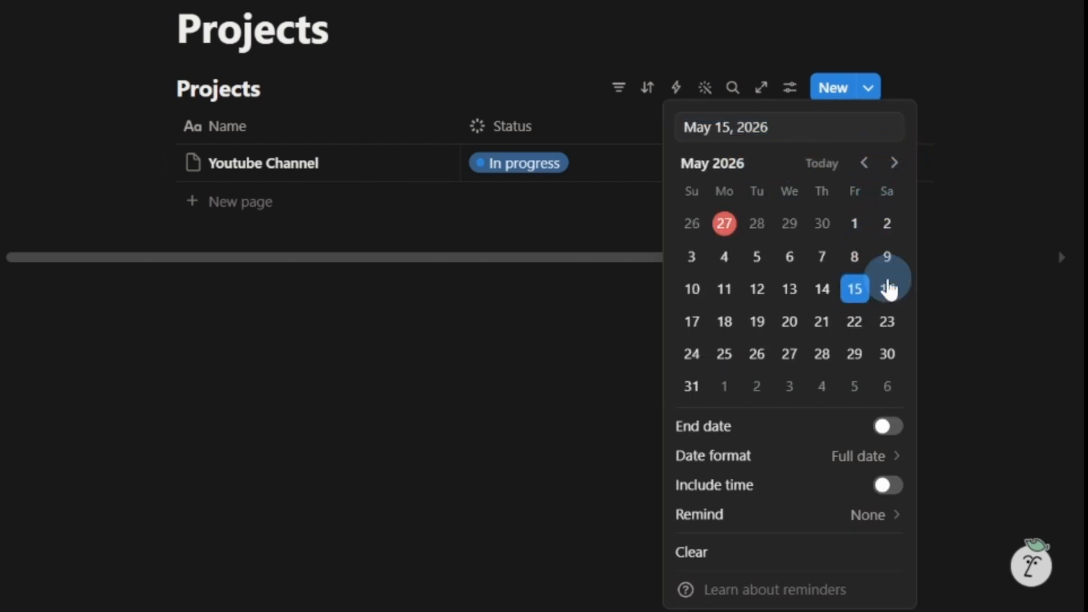
click(980, 260)
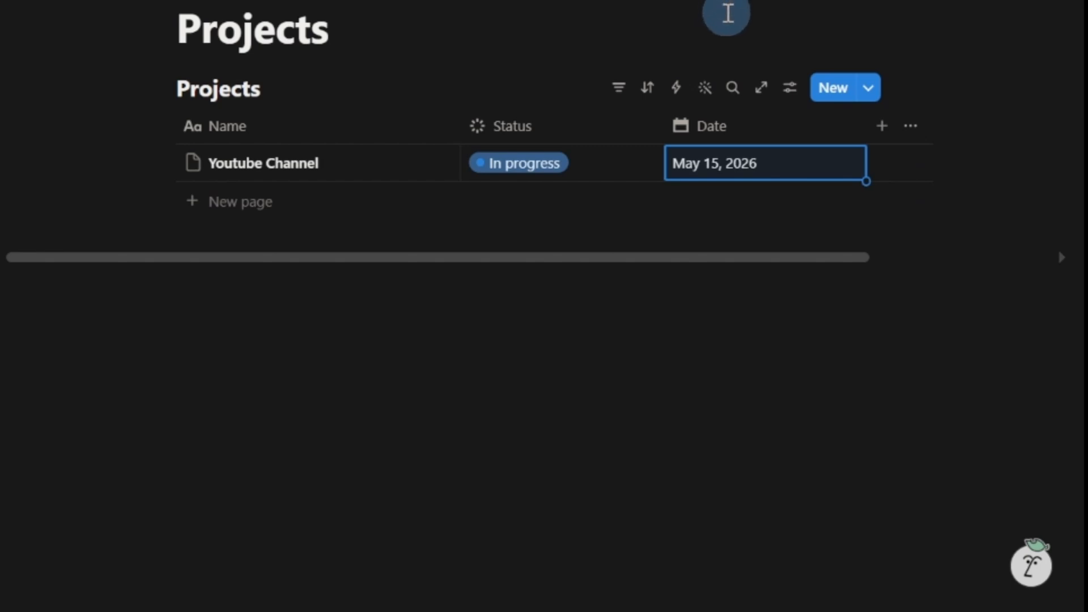
- Add a second project named "Learning Notion" to the Projects table and date it May 16, 2026
click(224, 202)
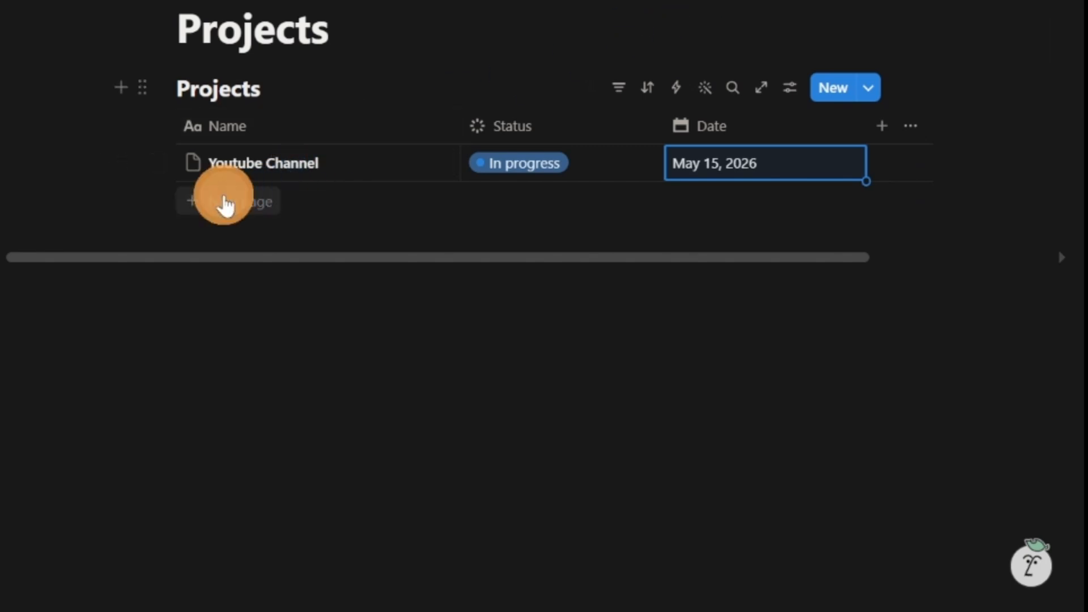
text(Learn)
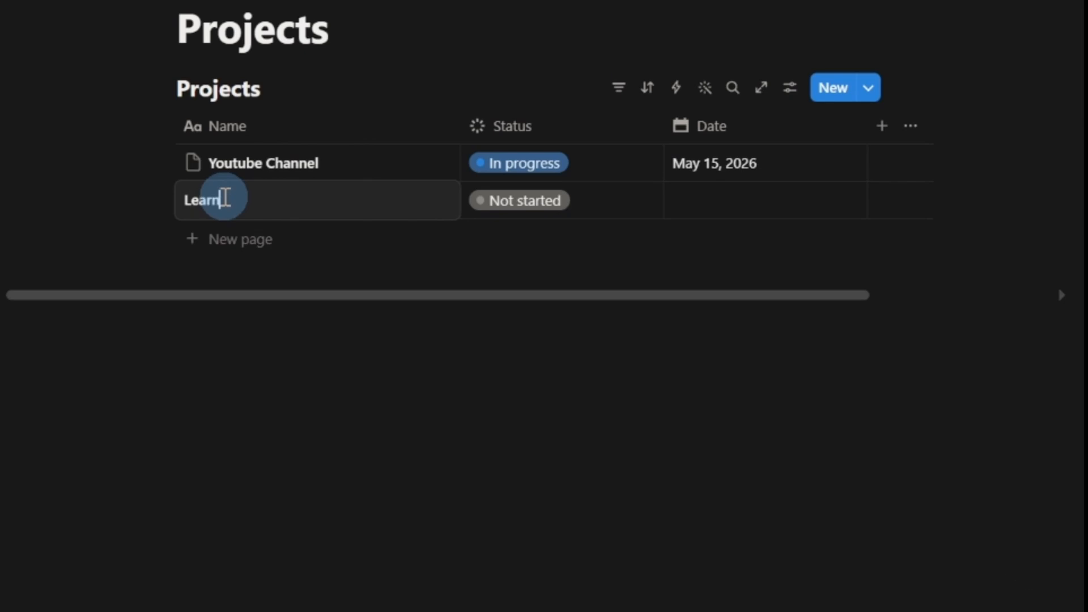
text(ing Notion)
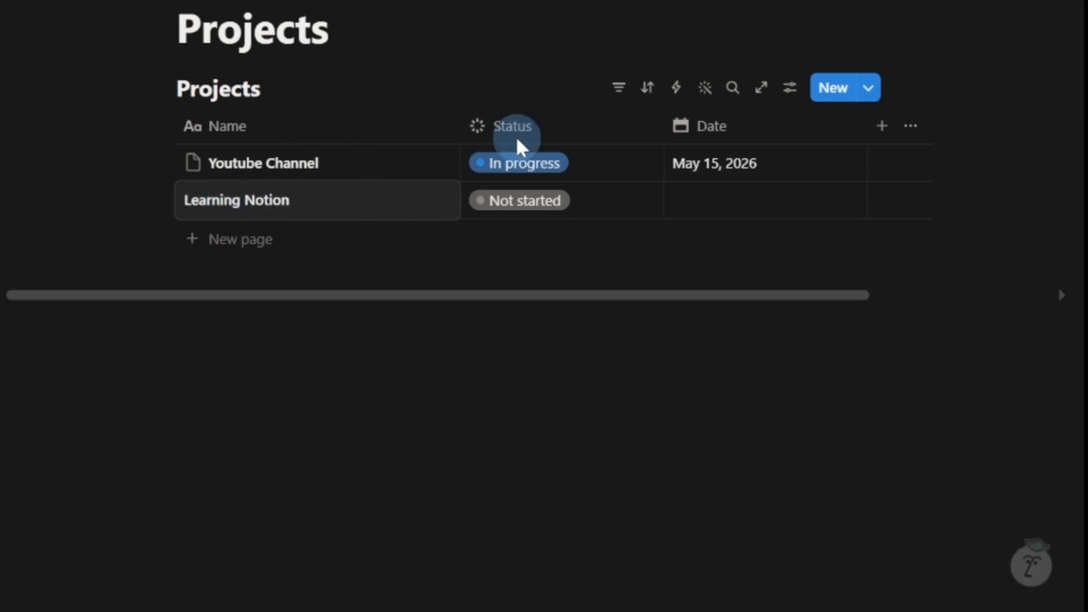
key(Escape)
click(753, 202)
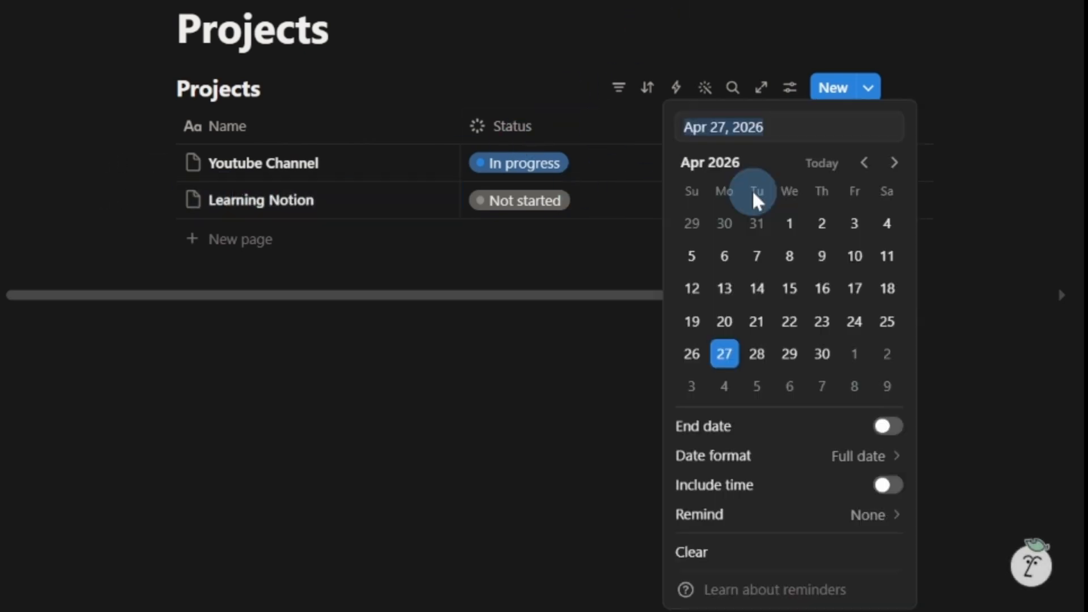
click(893, 163)
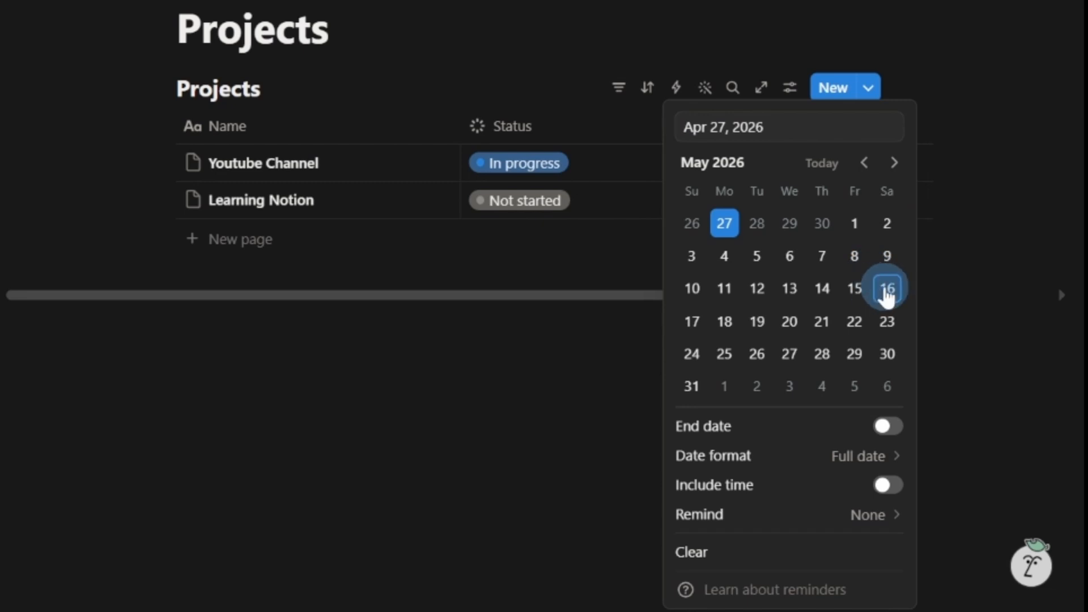
click(887, 289)
click(988, 202)
- Add a third project named "Personal Goals" to the Projects table and set its status to Done
click(224, 246)
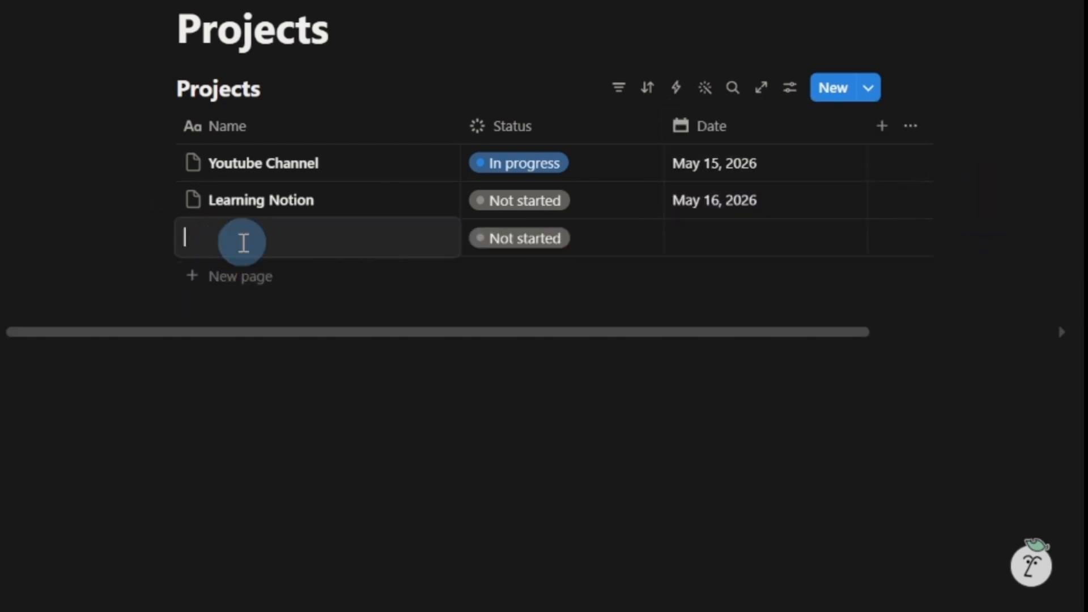
text(Personal Goals)
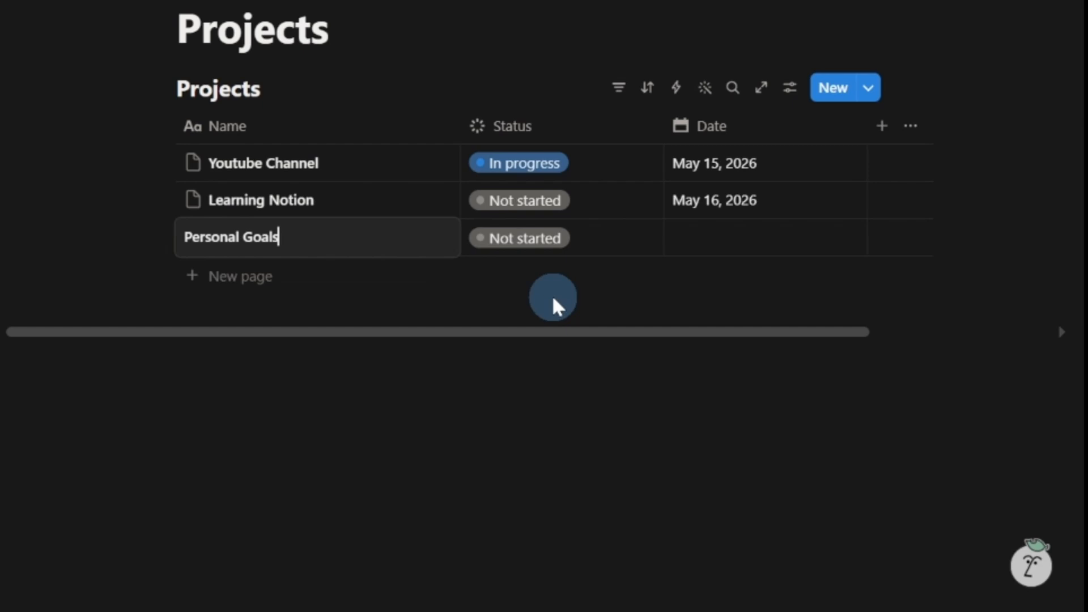
key(Escape)
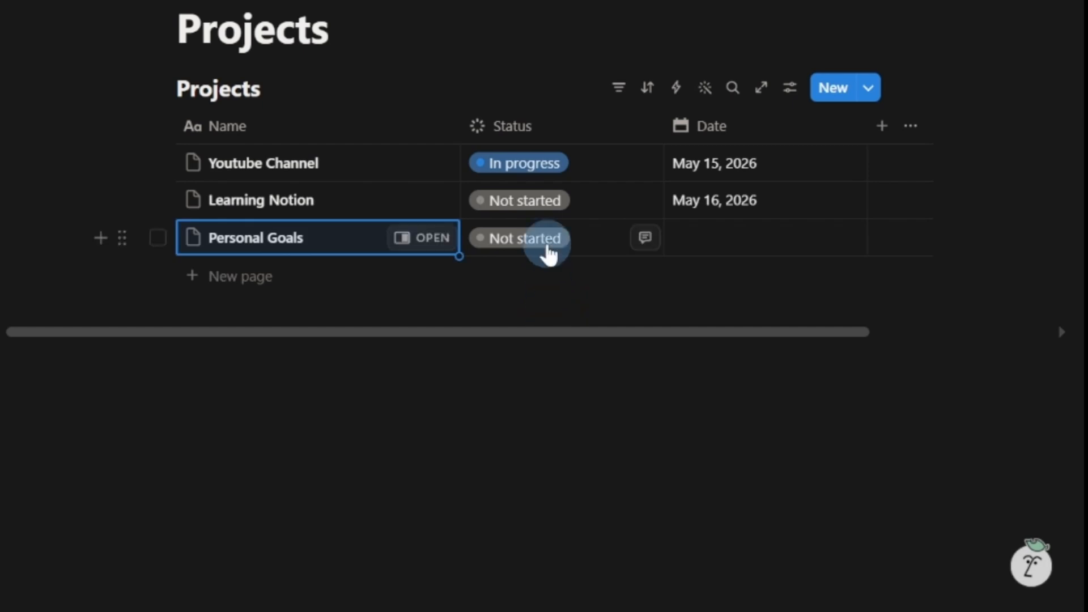
click(547, 240)
click(505, 456)
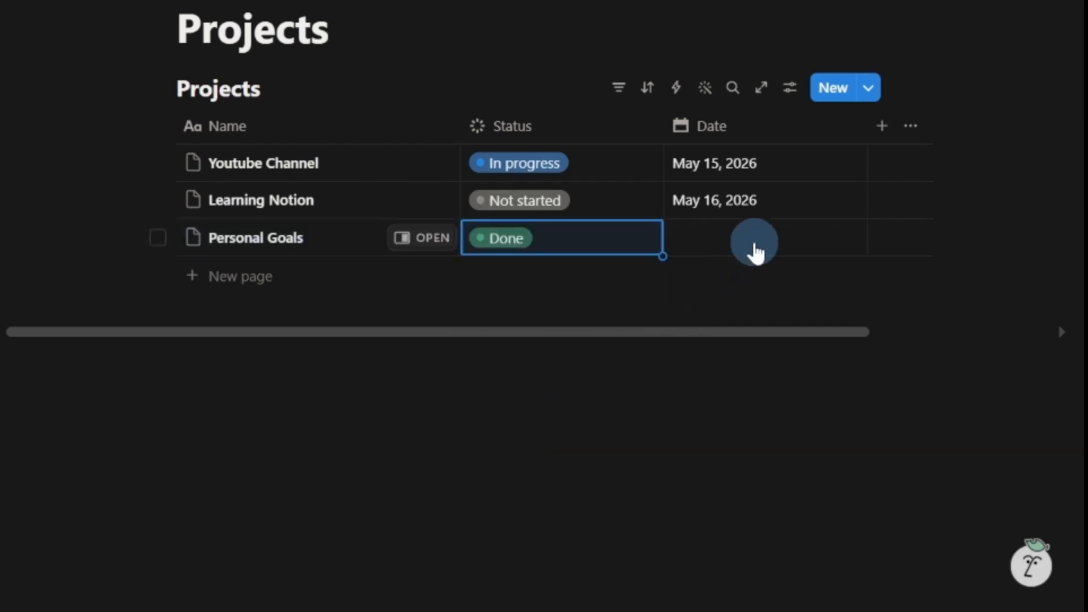
- Set the date of the Personal Goals project to April 29, 2026
click(756, 250)
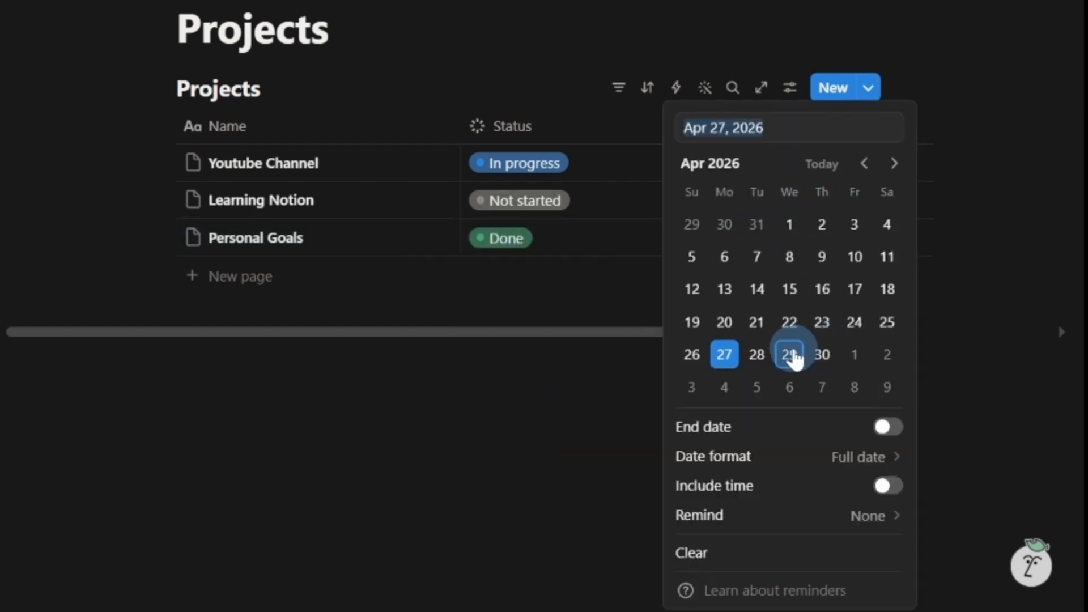
click(789, 355)
click(1048, 319)
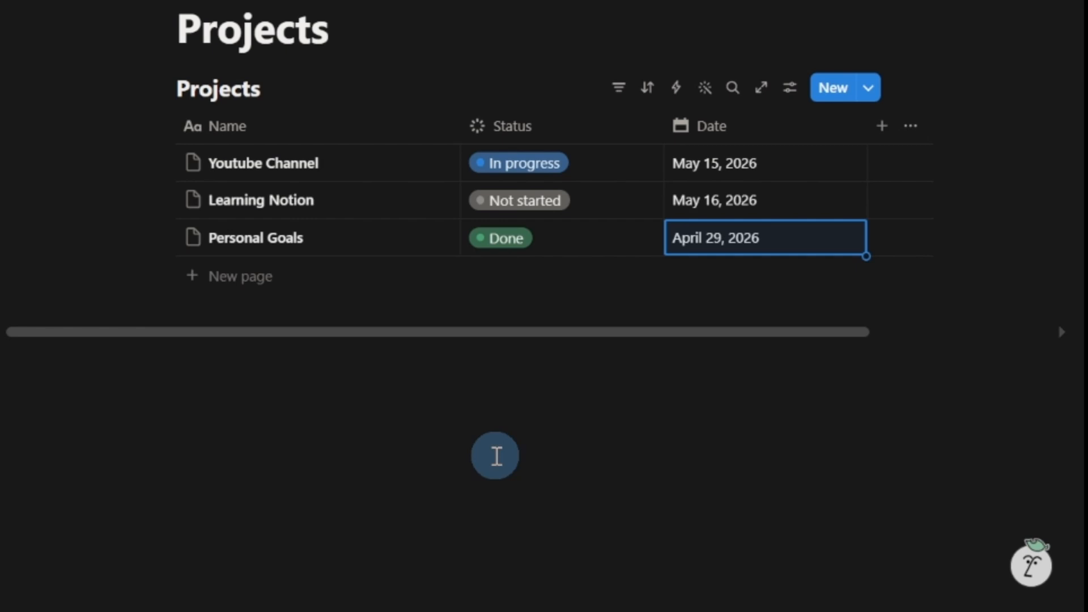
click(497, 456)
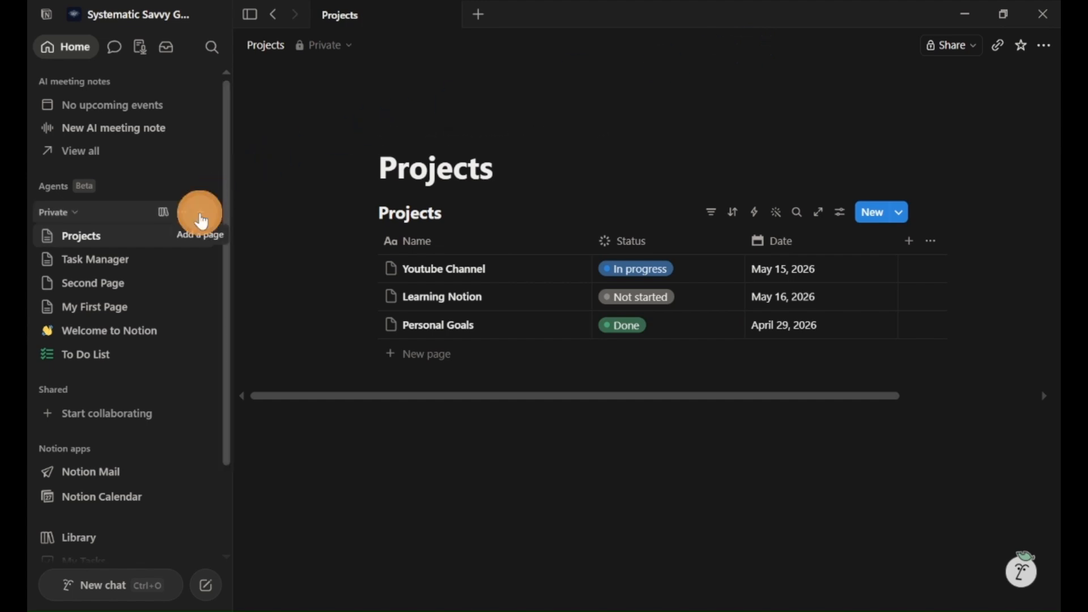
- Create a new private page titled "Notes"
click(201, 214)
click(493, 168)
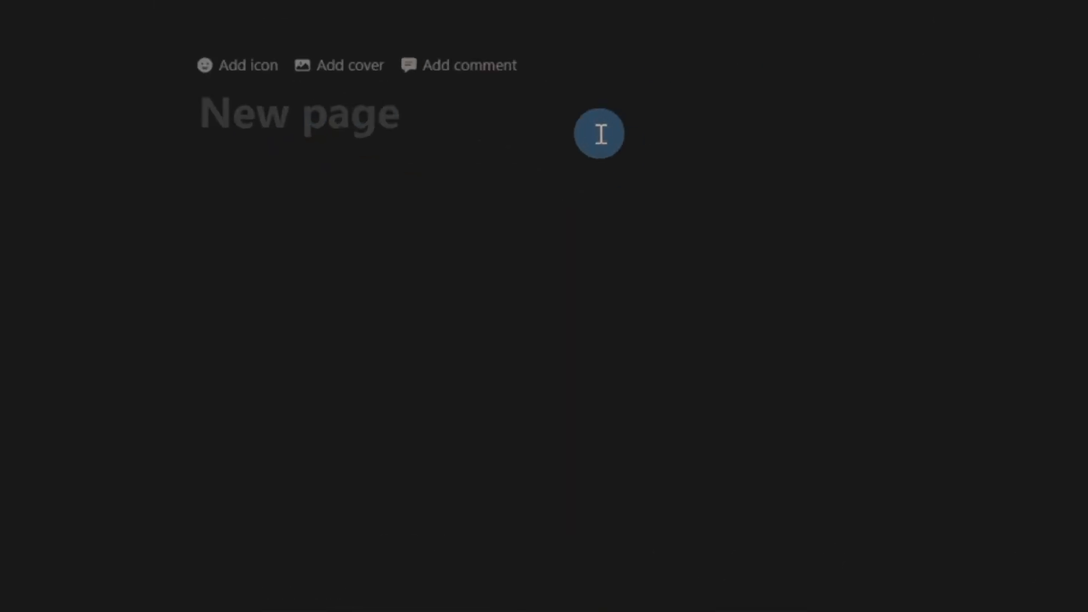
text(Notes)
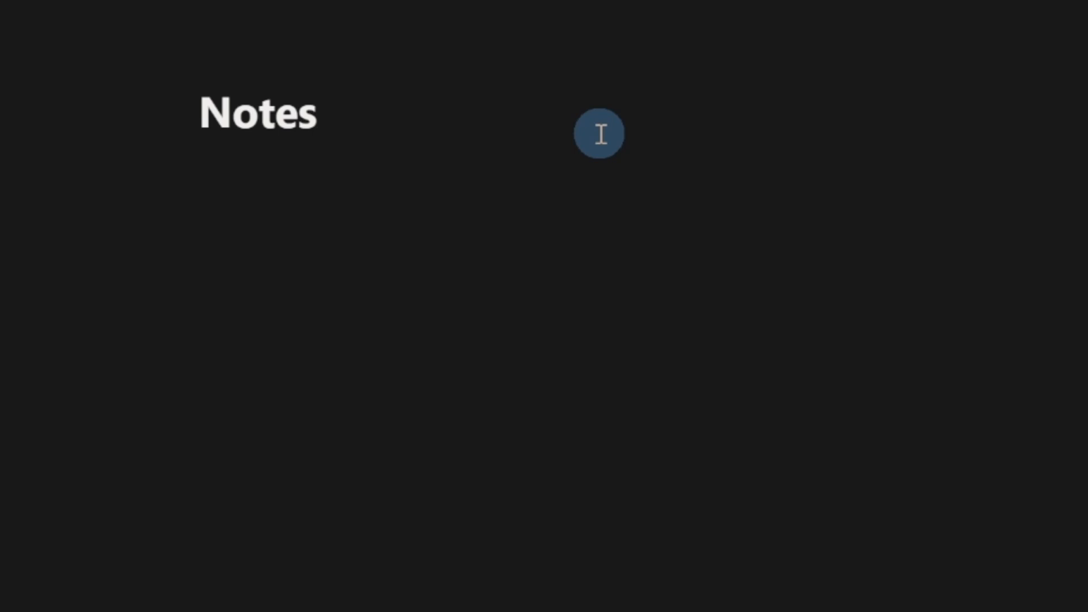
- Insert a table view database on the Notes page without choosing a data source, and title it "Notes"
click(391, 210)
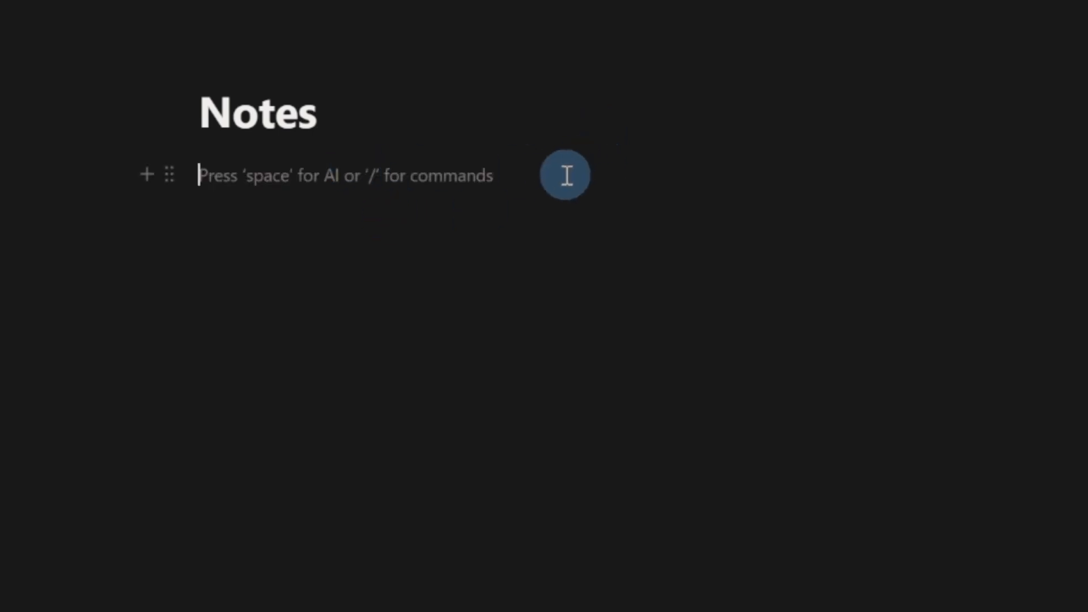
text(/table)
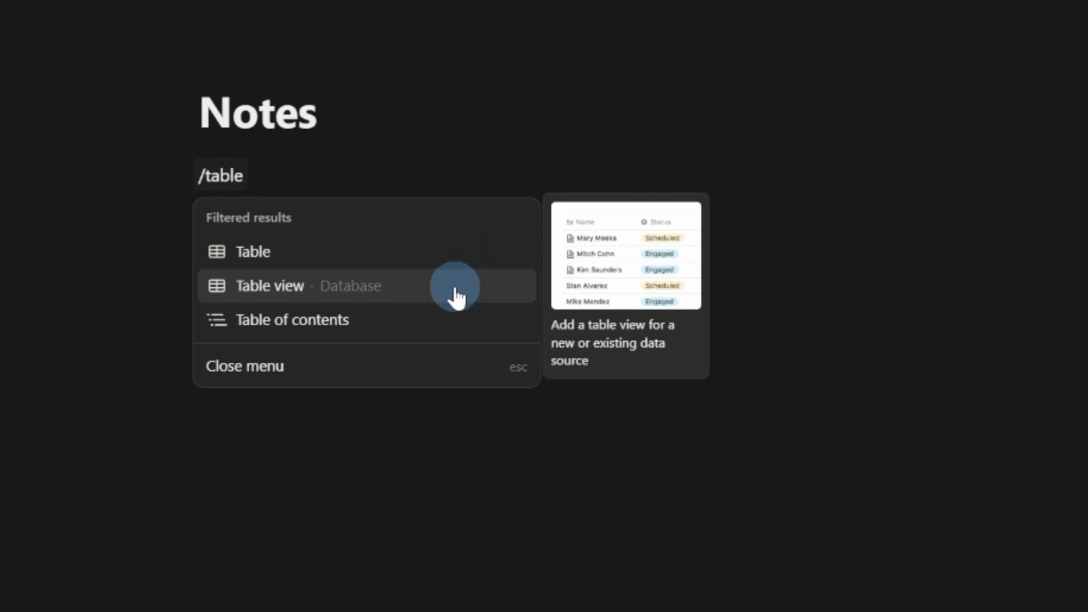
click(456, 296)
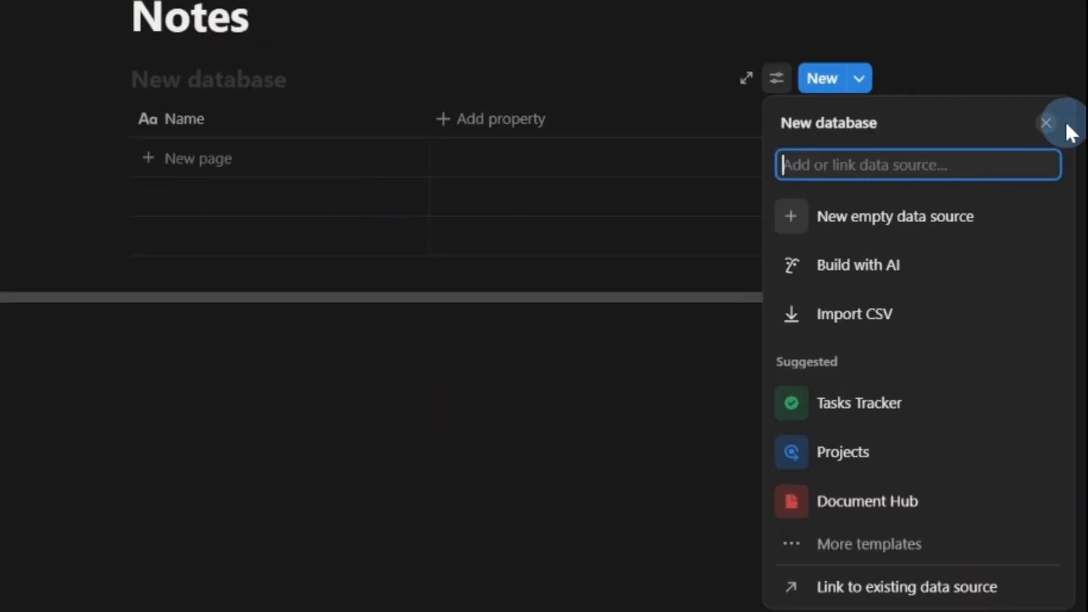
click(1053, 122)
click(244, 141)
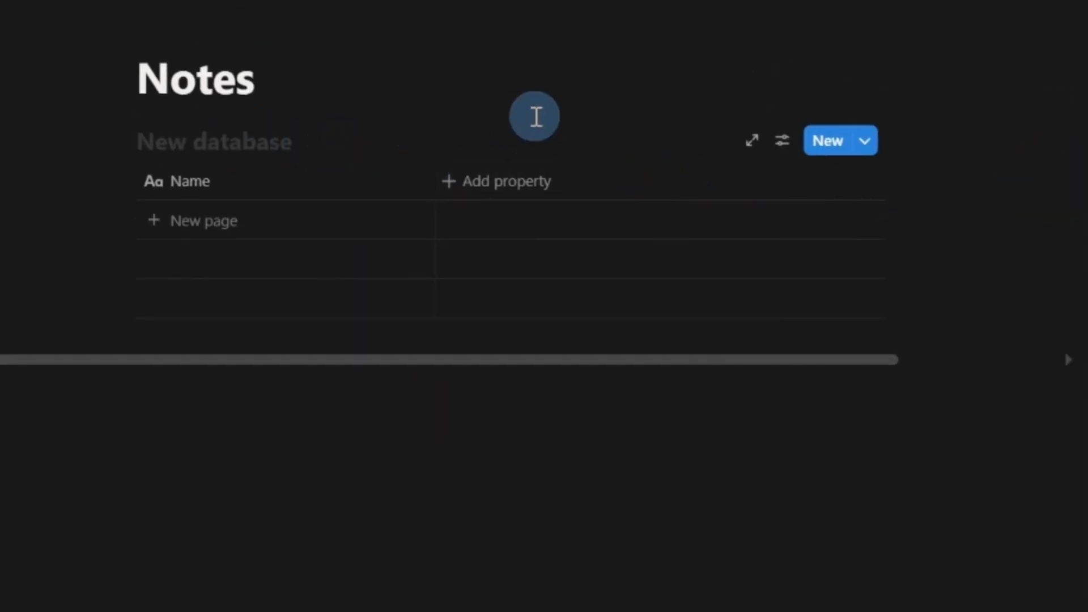
text(Notes)
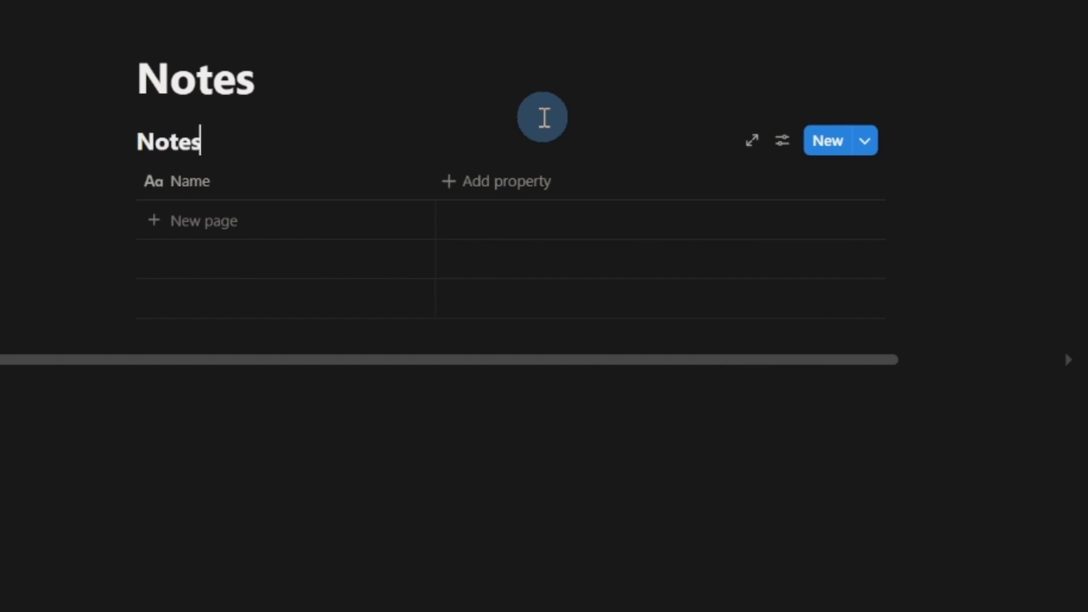
click(487, 461)
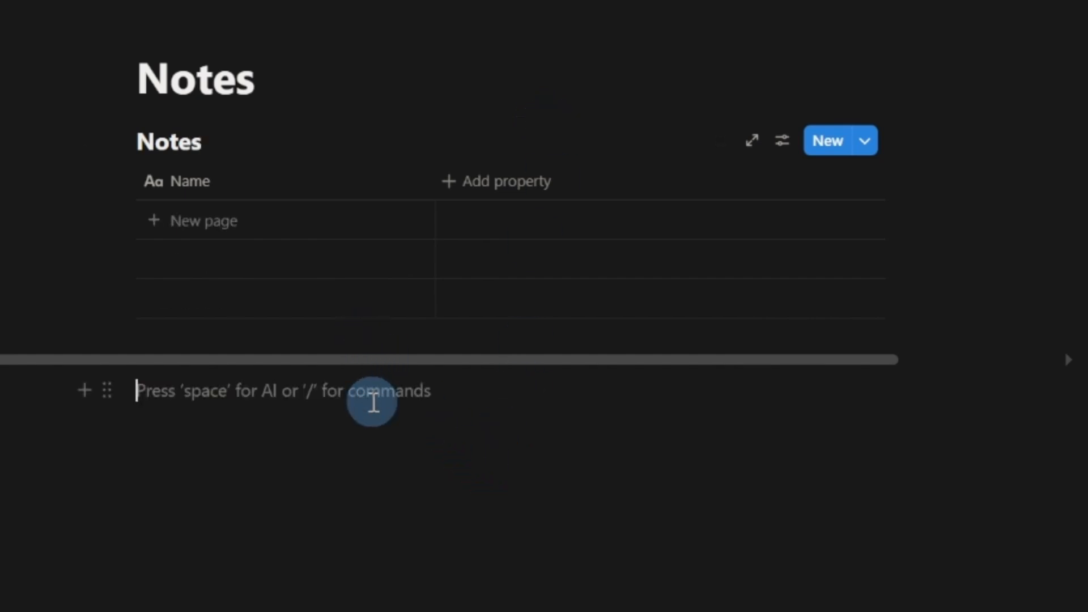
- Add two entries named "Notion Tips" and "Youtube Ideas" to the Notes table
click(213, 222)
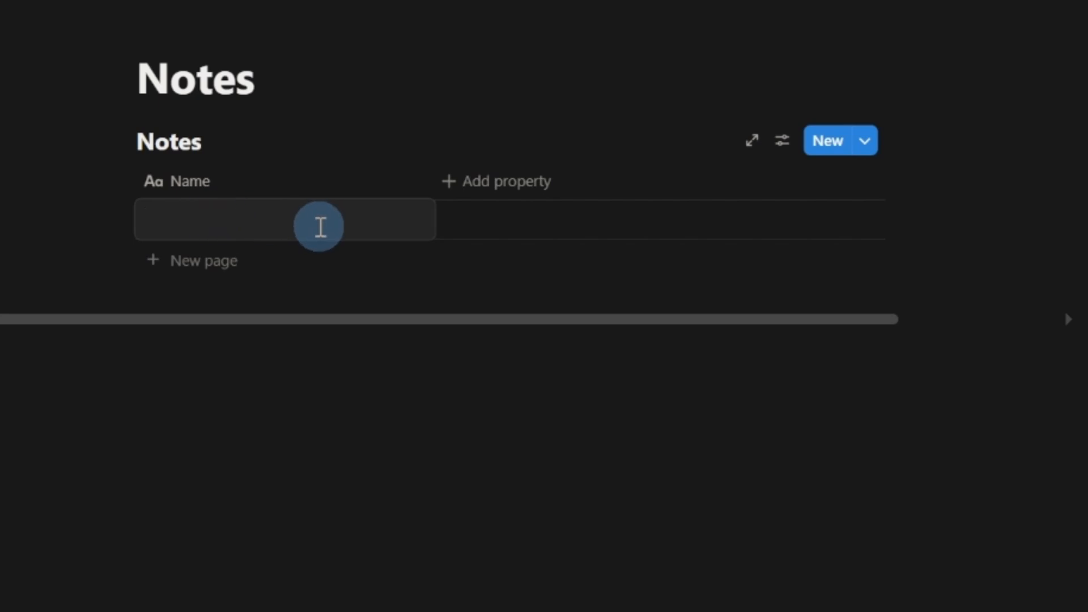
text(Notion Tips)
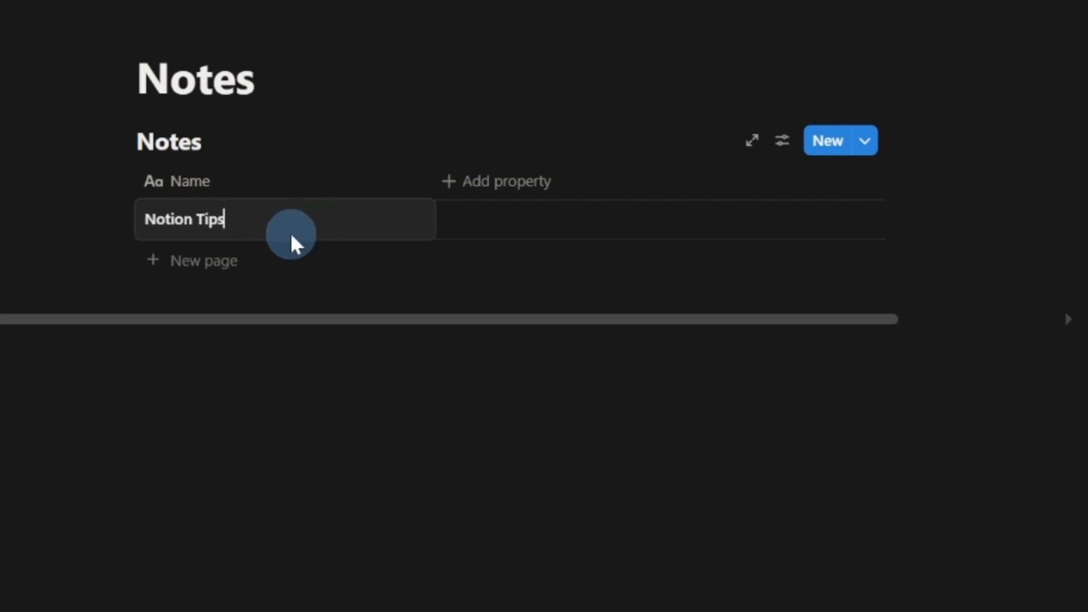
click(230, 260)
click(208, 268)
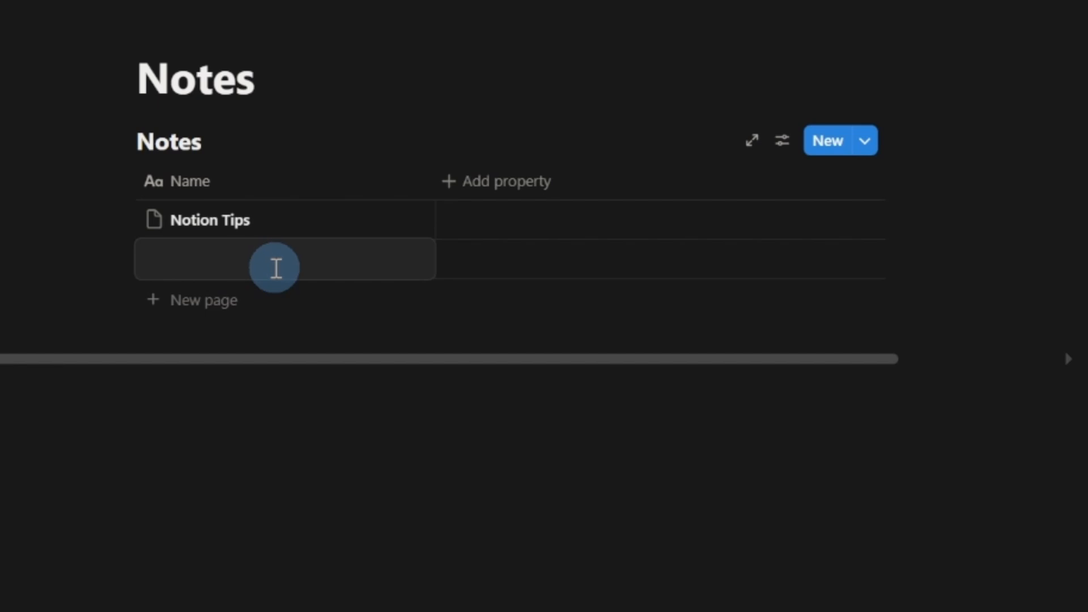
text(Youtube Ideas)
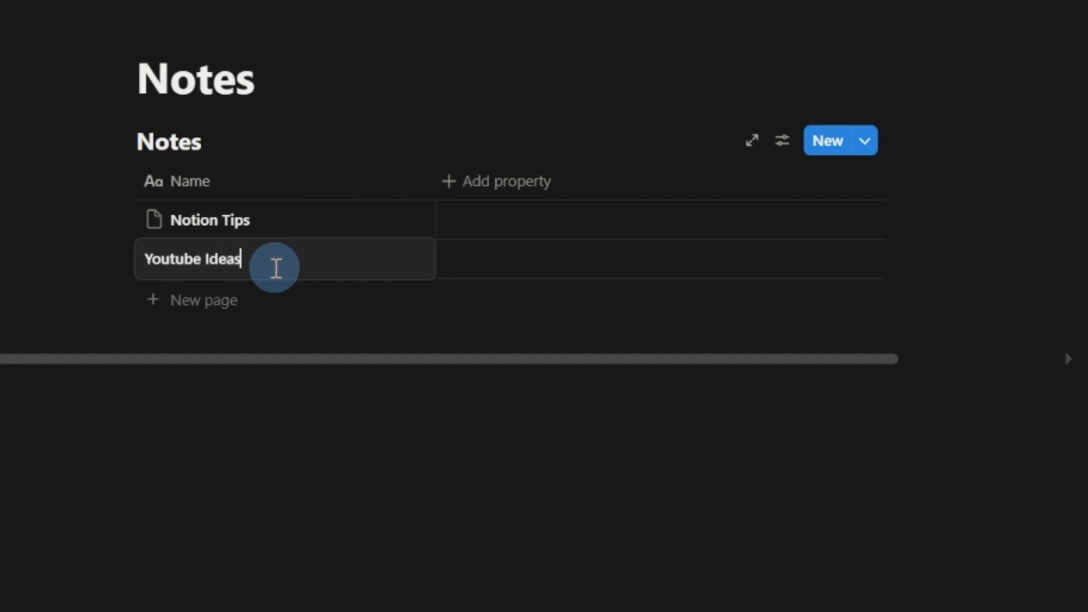
click(280, 444)
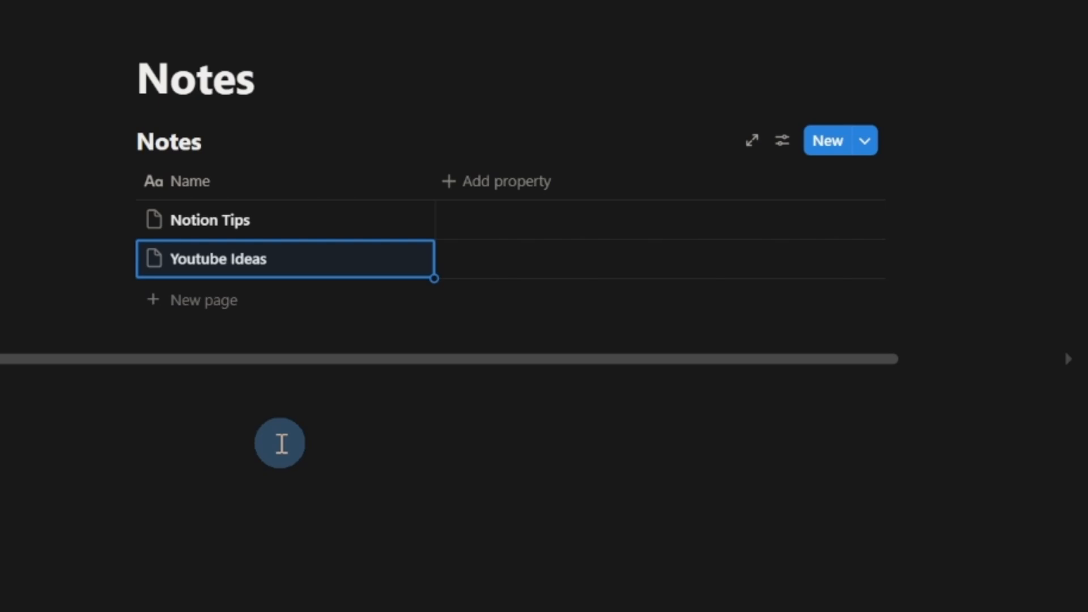
click(343, 560)
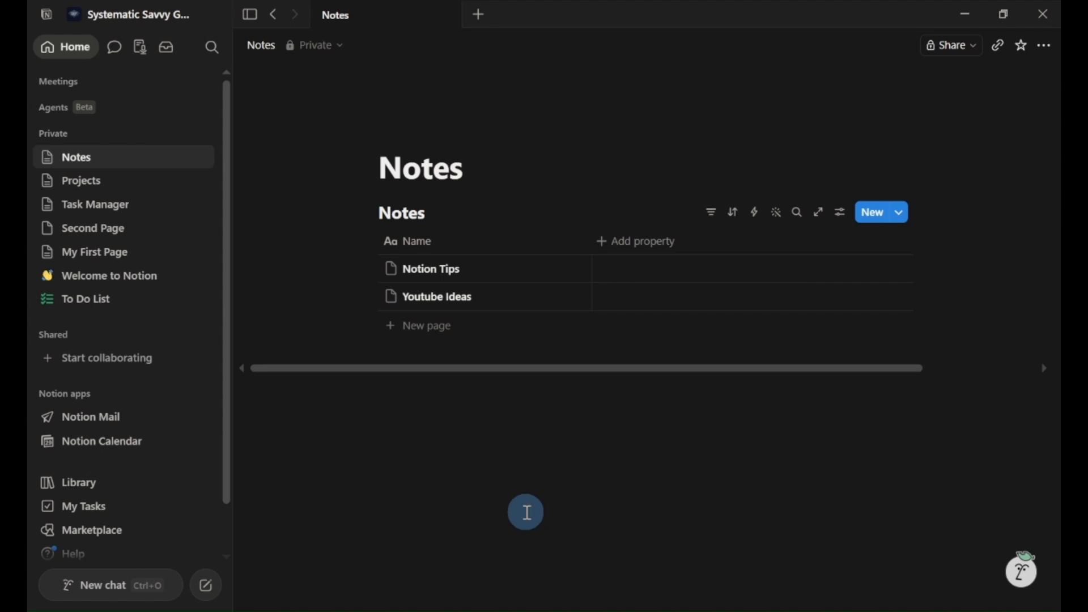
- Open the private page Second Page and rename it "Dashboard"
click(95, 237)
click(506, 397)
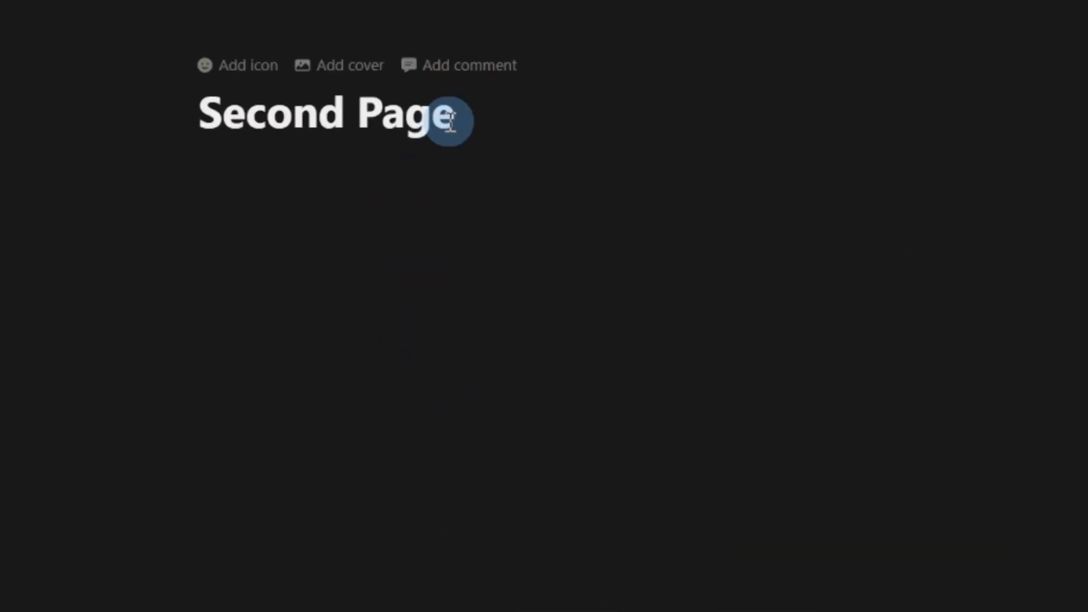
click(568, 164)
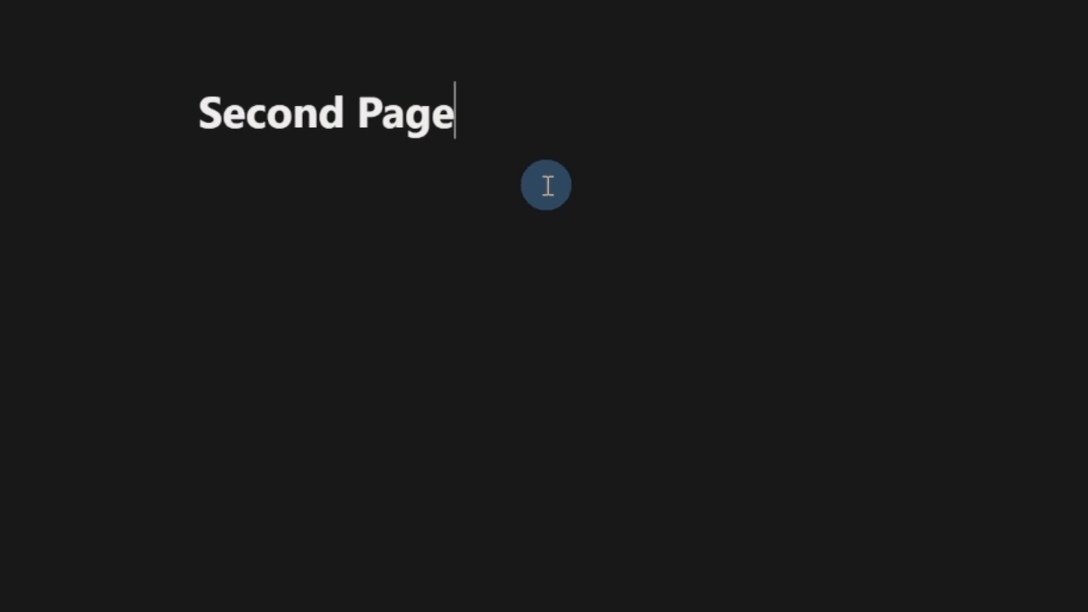
key(BackSpace)
key(BackSpace)
key(BackSpace)
key(BackSpace)
key(BackSpace)
key(BackSpace)
key(BackSpace)
key(BackSpace)
key(BackSpace)
key(BackSpace)
key(BackSpace)
text(D)
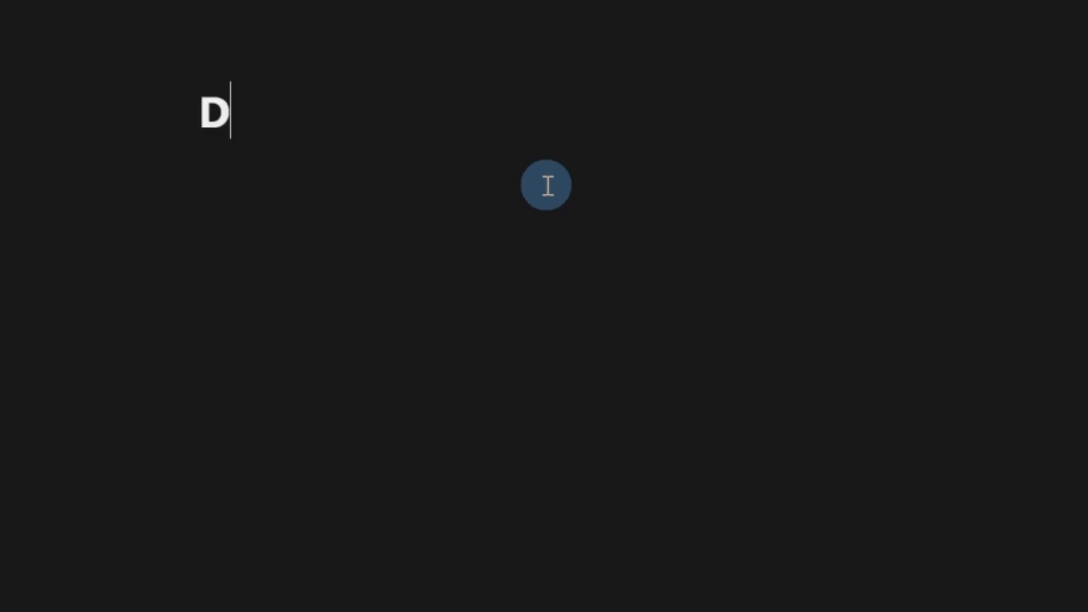
text(ashboard)
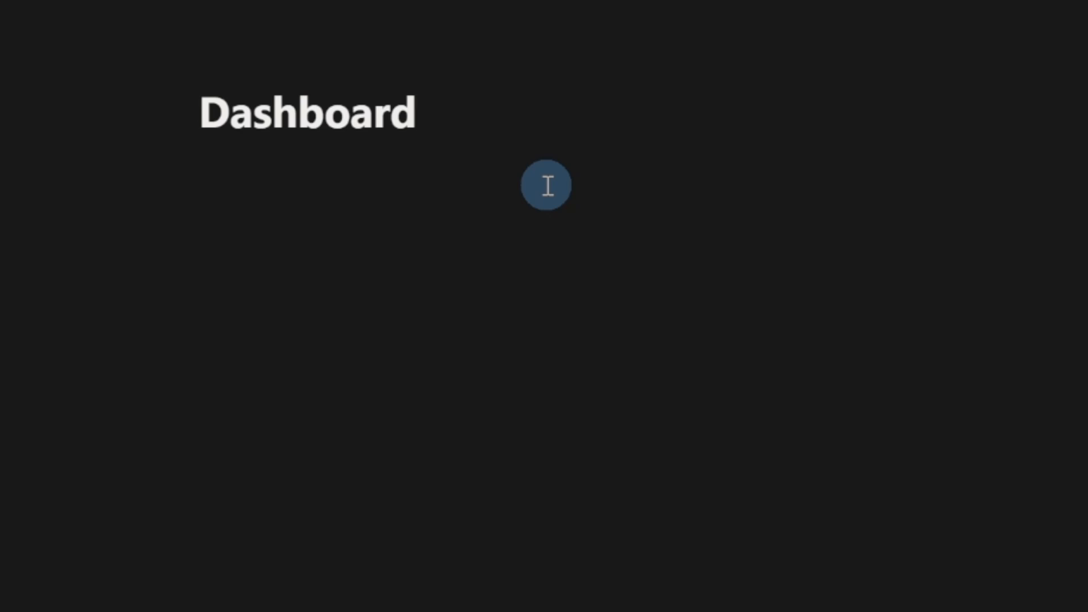
- Insert a link to the Task Manager page beneath the title of the Dashboard page
key(Return)
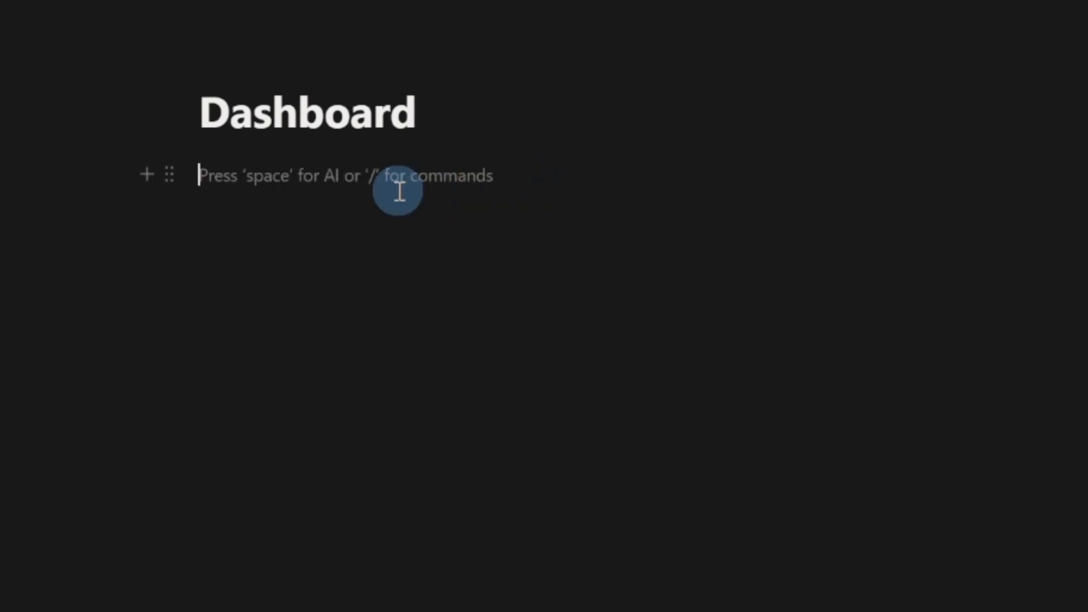
text(/link)
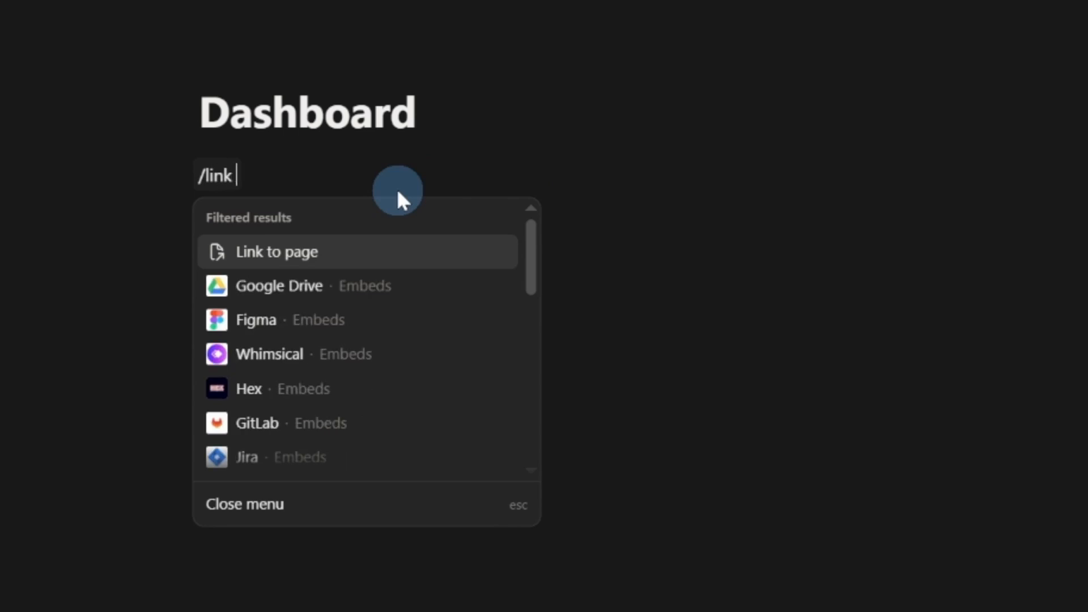
text( to page)
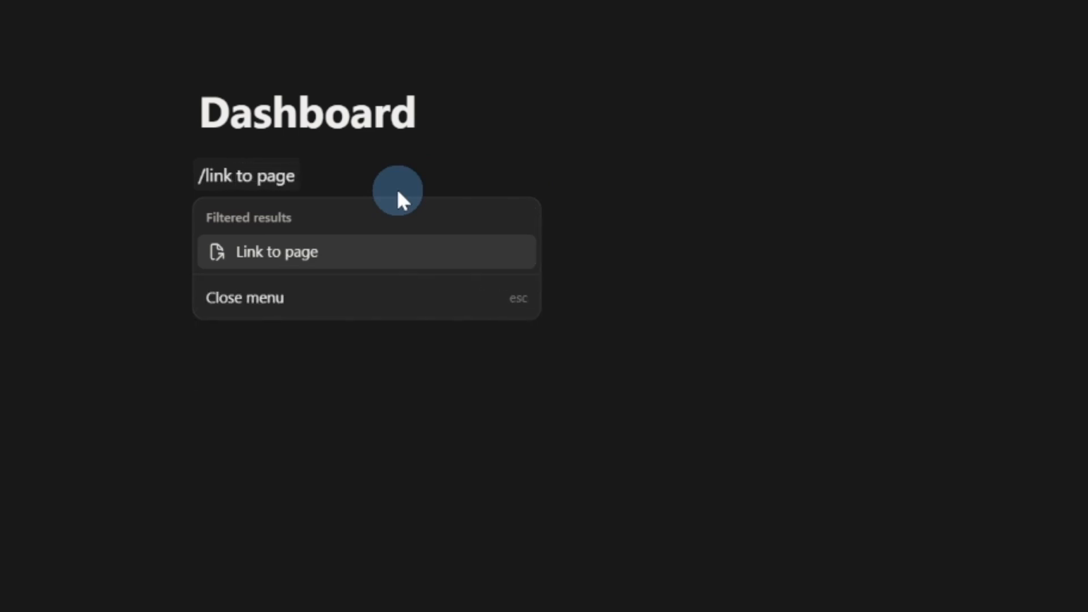
click(402, 255)
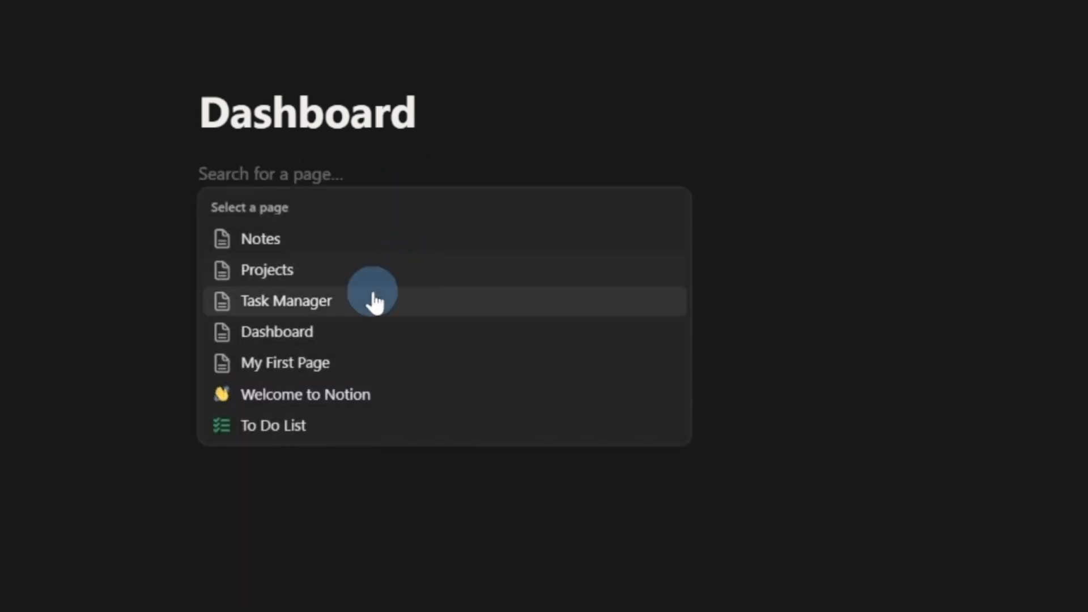
click(361, 302)
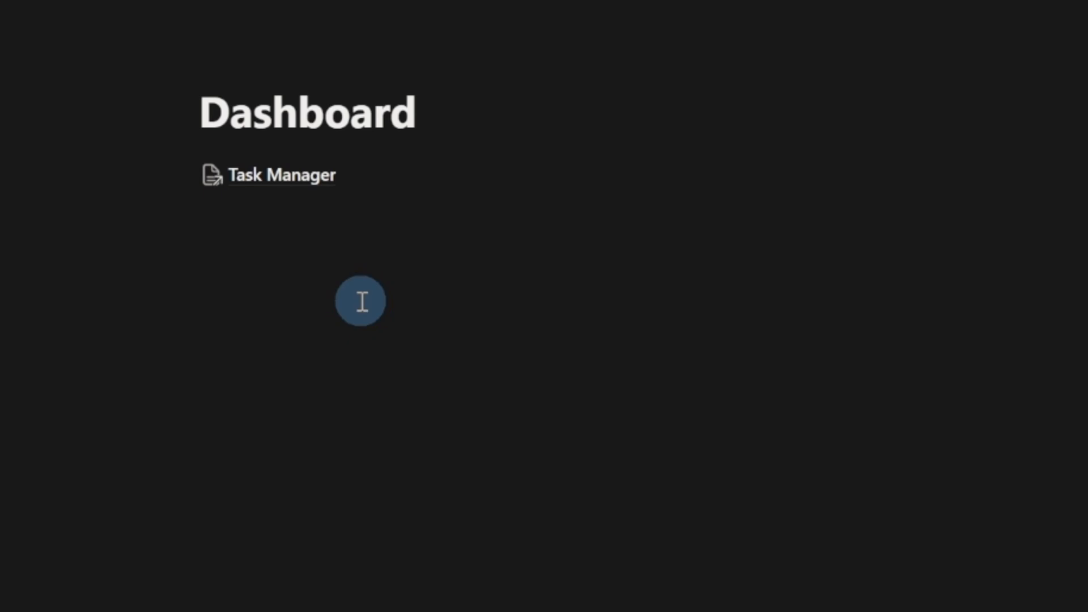
- Add a link to the Projects page below the Task Manager link on the Dashboard
click(282, 211)
text(/)
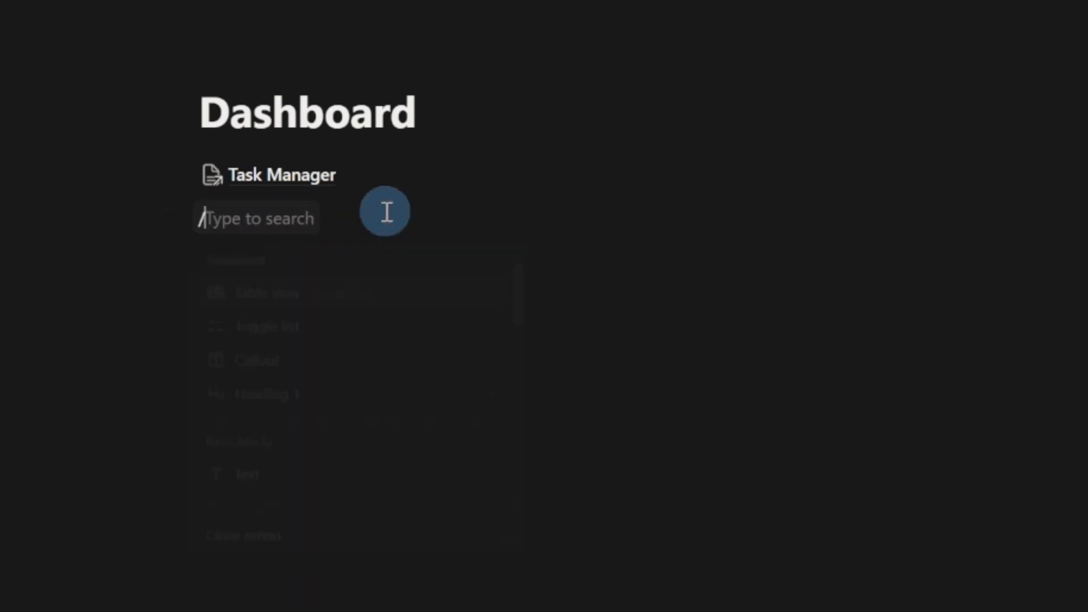
text(link to)
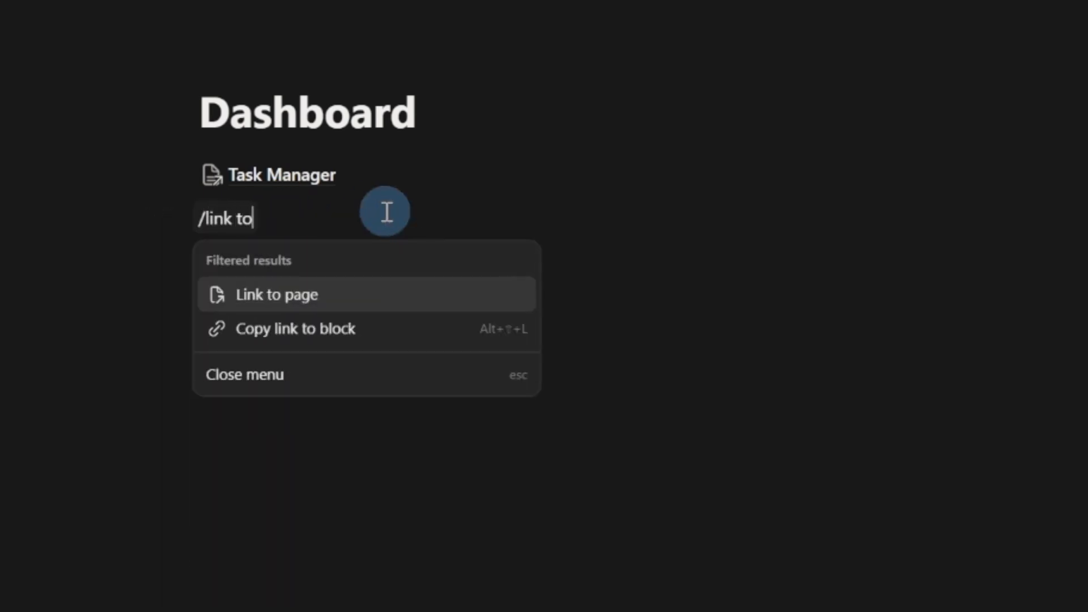
click(401, 312)
click(376, 311)
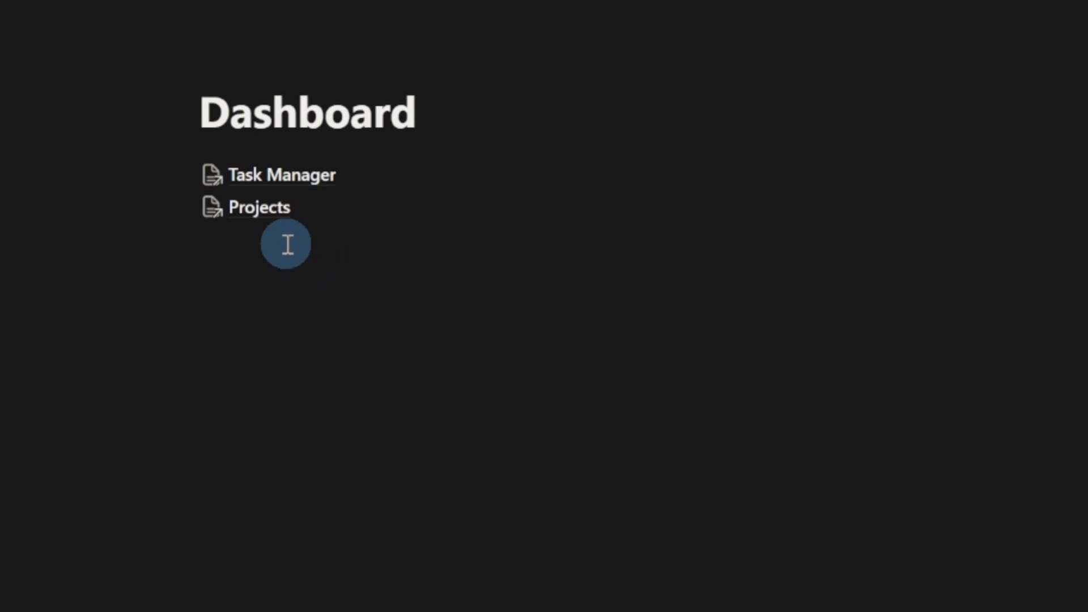
- Add a link to the Notes page below the Projects link on the Dashboard
click(287, 244)
text(/link to )
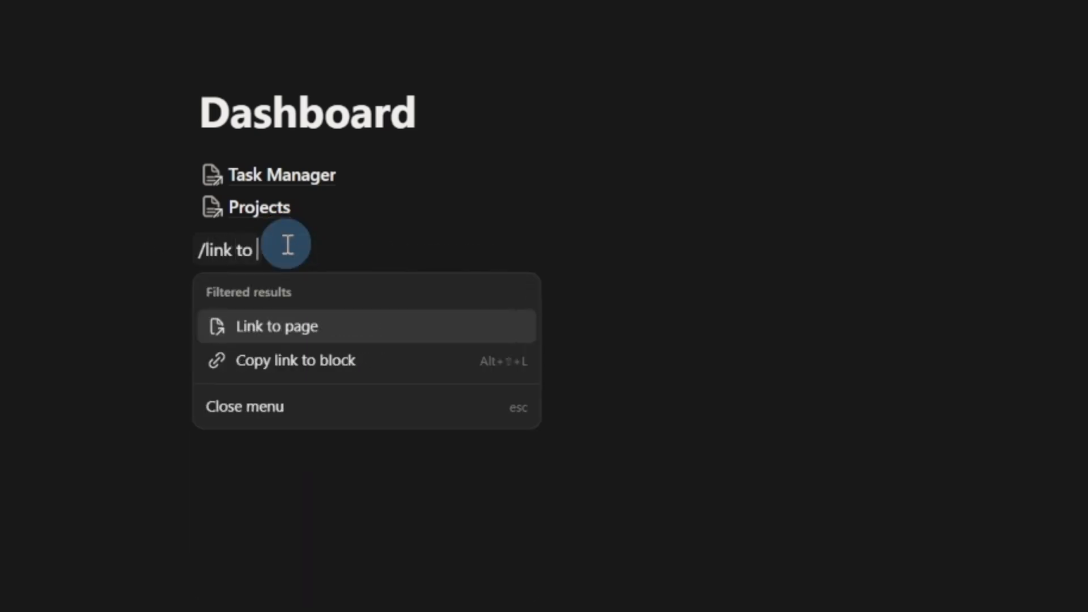
text(page)
click(347, 337)
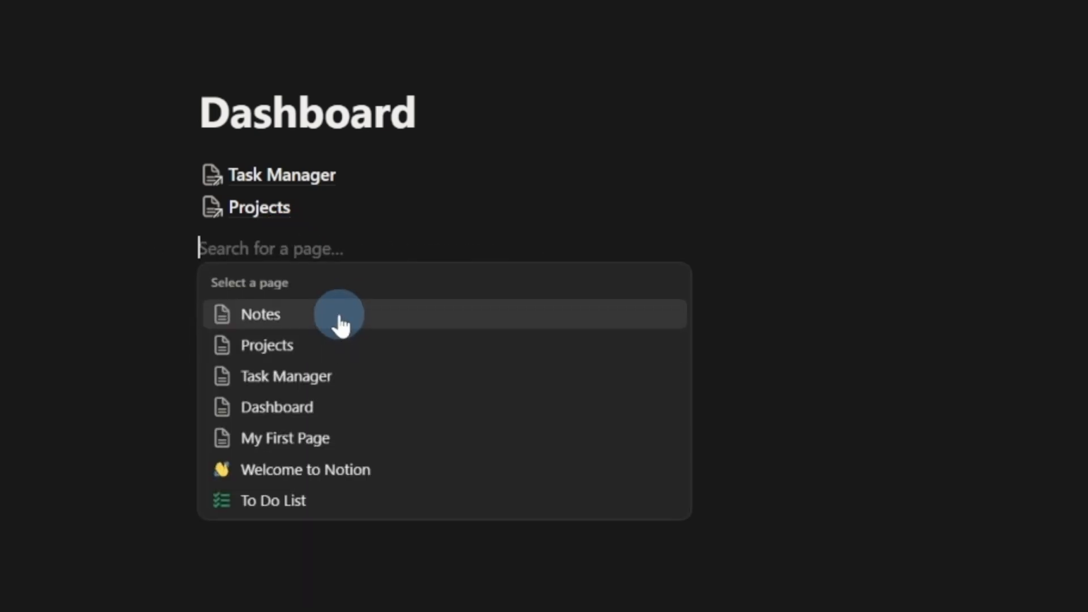
click(341, 320)
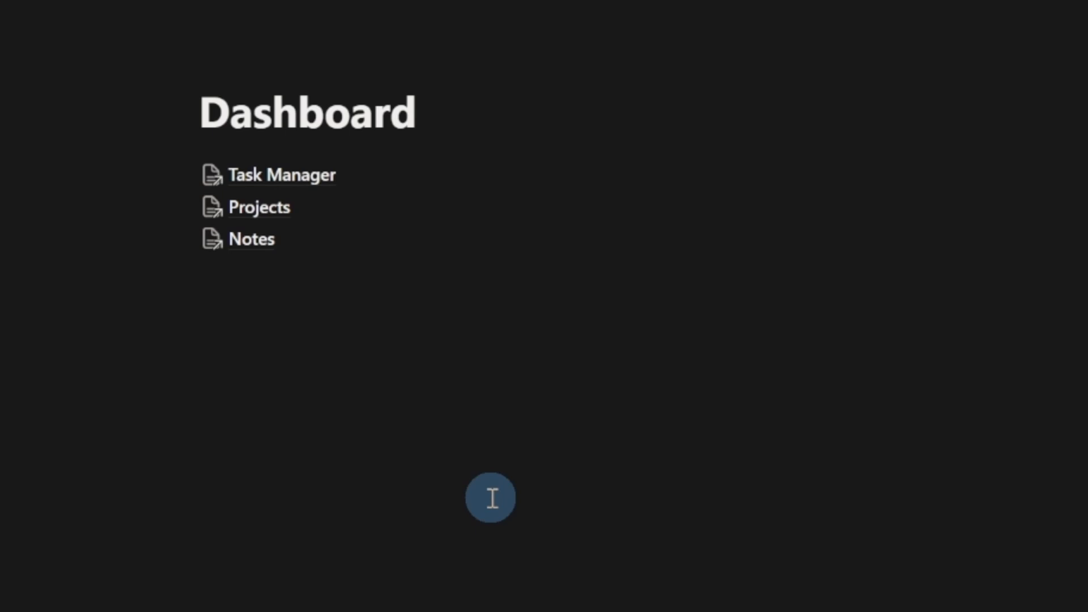
- Check the Dashboard links by opening the Task Manager, Projects and Notes pages in turn, returning to the Dashboard after each
click(308, 182)
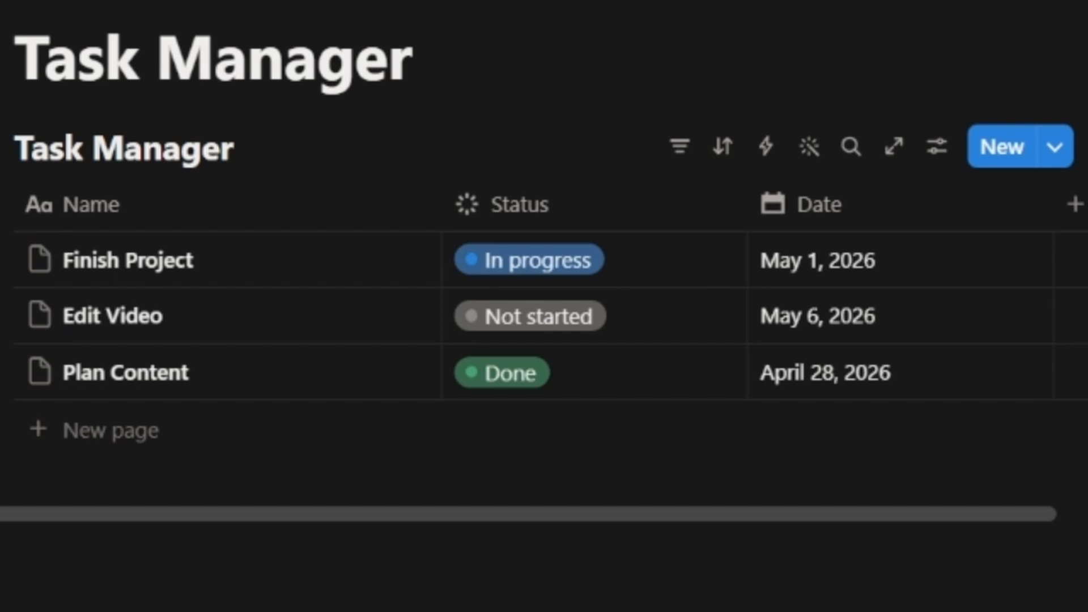
click(66, 21)
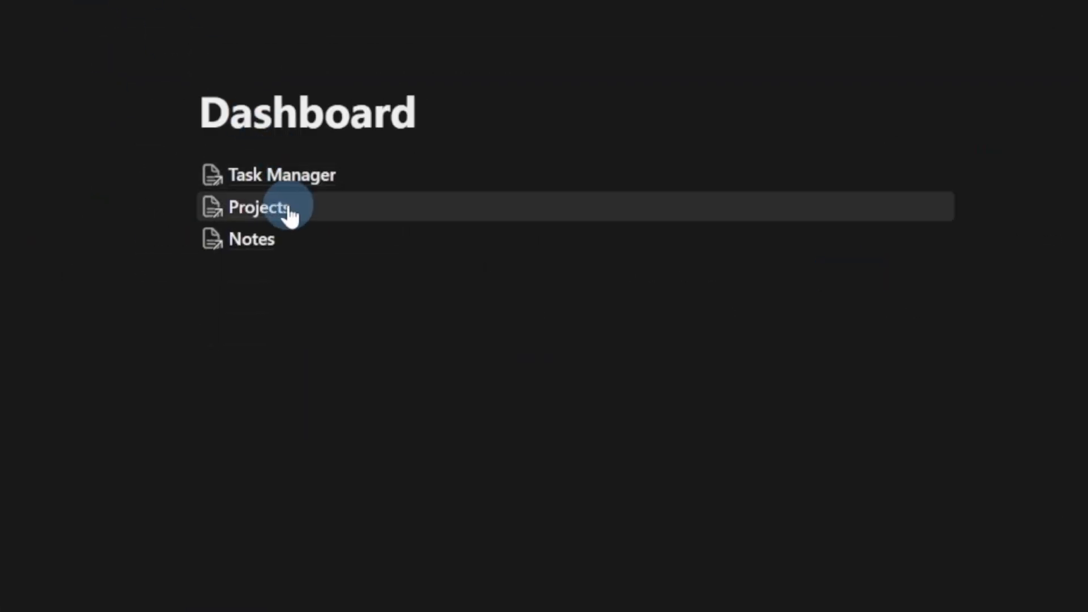
mouse_move(290, 220)
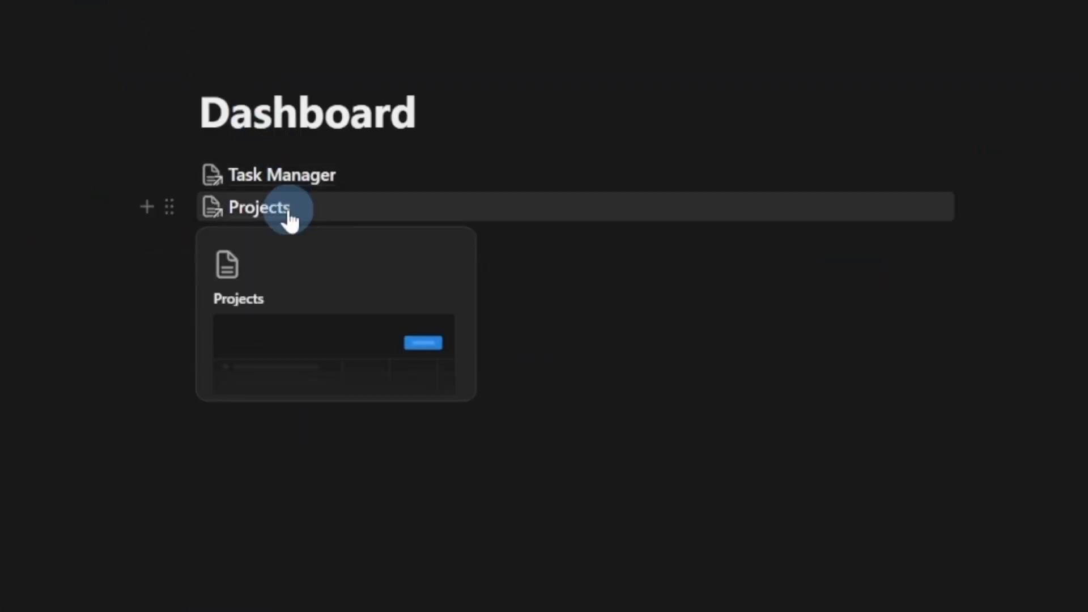
click(287, 214)
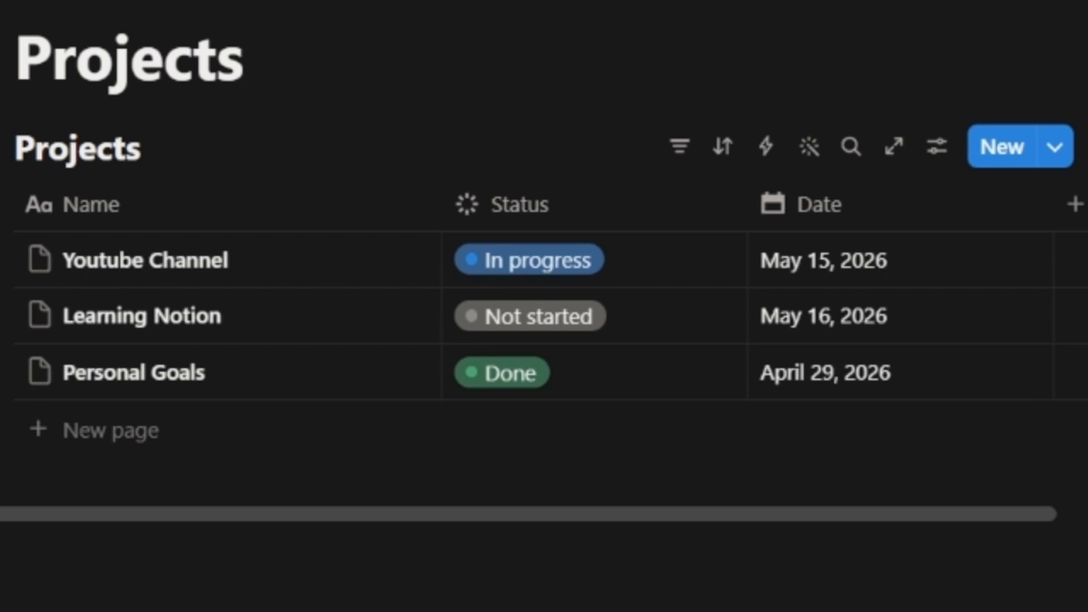
click(60, 23)
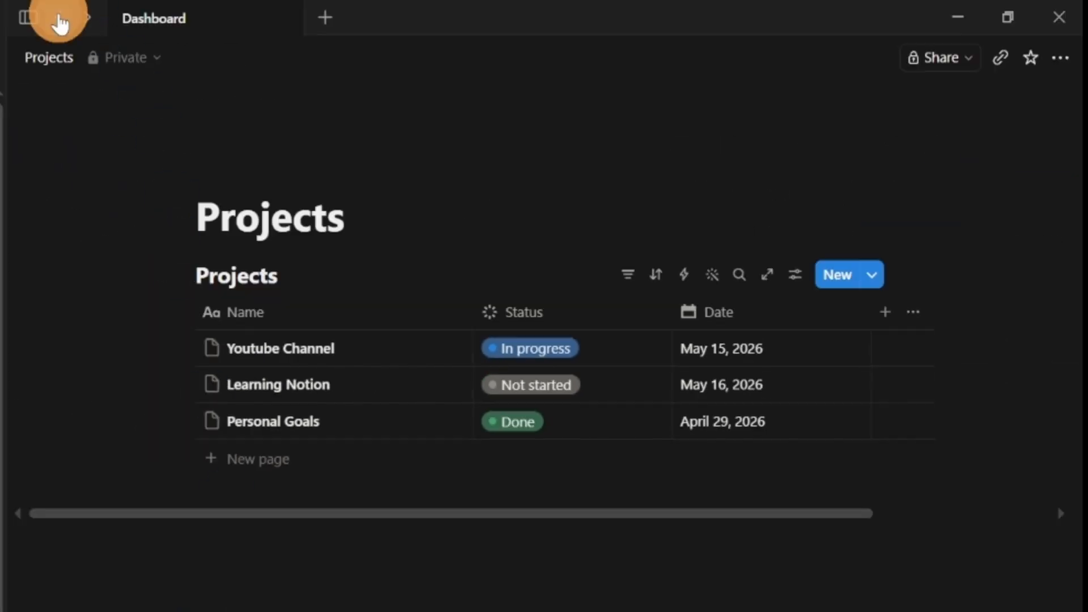
mouse_move(267, 354)
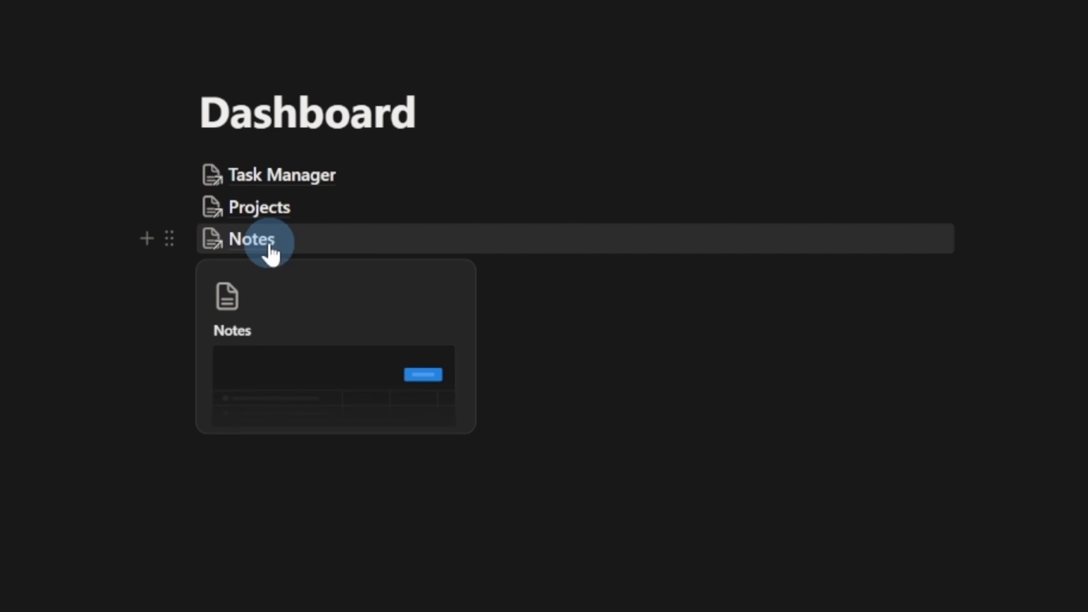
click(270, 248)
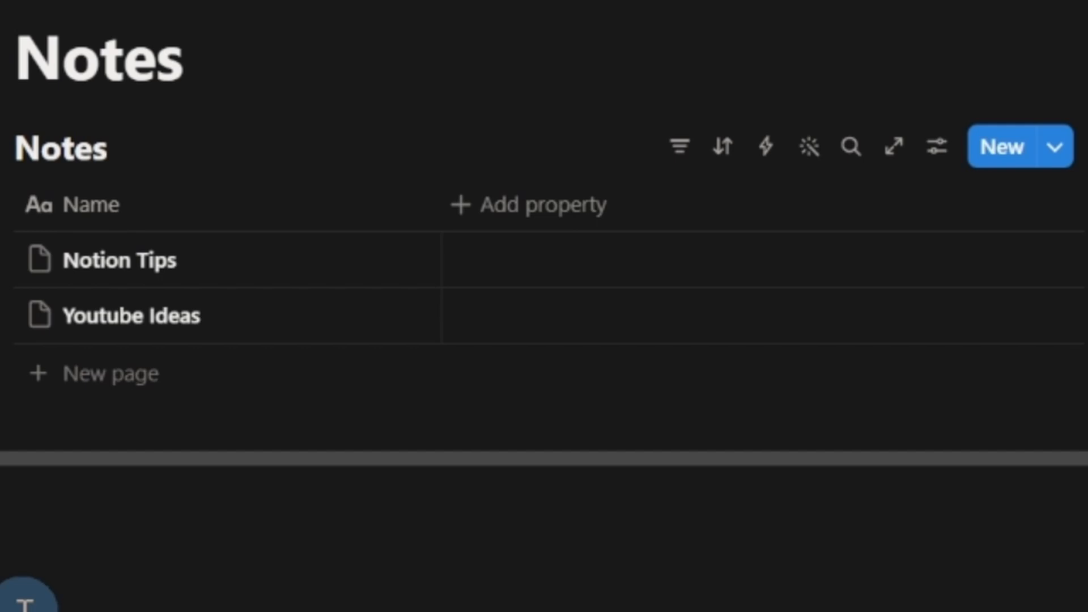
click(67, 24)
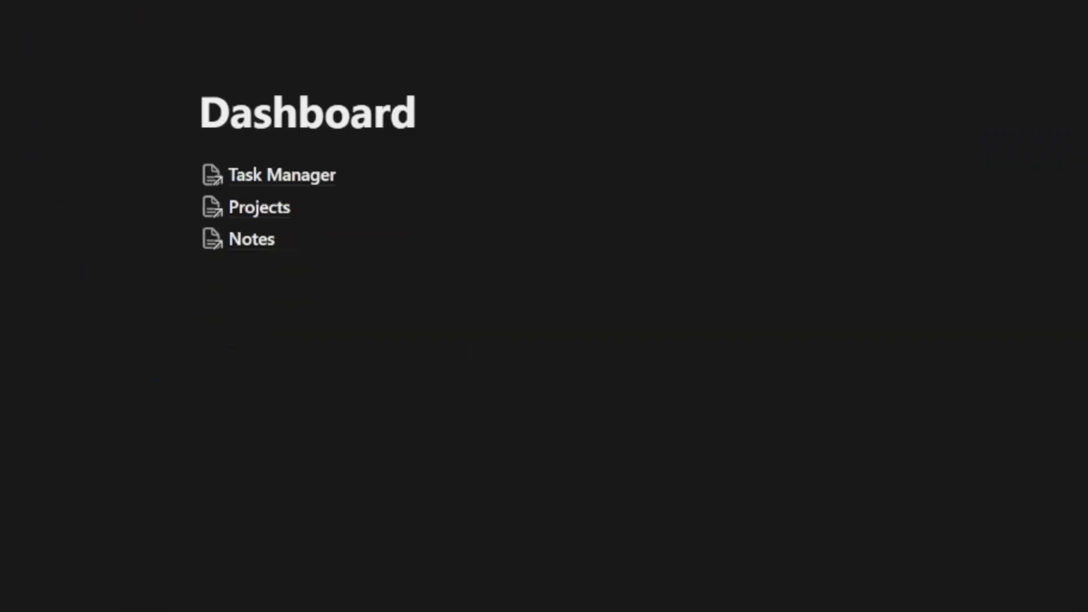